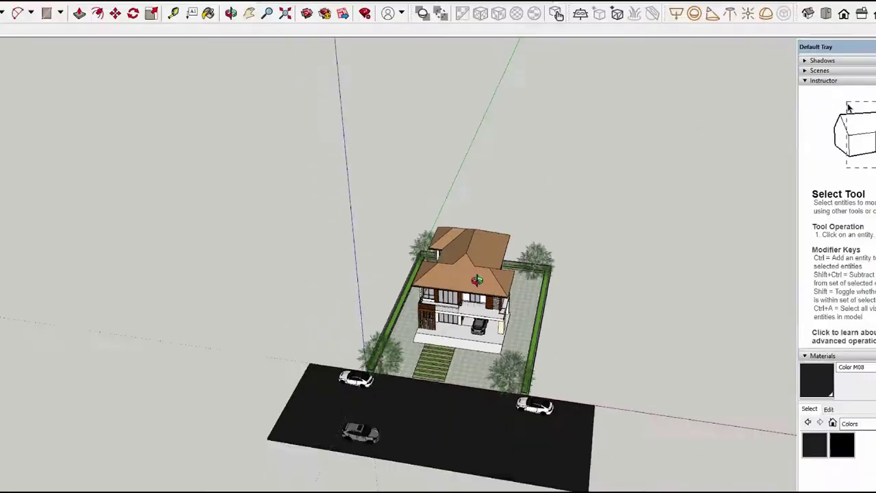
- Orbit from the top-down view to an angled aerial view of the house from the street
mouse_move(472, 287)
middle_mouse_down()
mouse_move(445, 322)
mouse_move(413, 284)
mouse_move(344, 358)
mouse_move(288, 315)
mouse_move(514, 354)
mouse_move(492, 346)
mouse_move(532, 333)
mouse_move(377, 329)
mouse_move(294, 339)
middle_mouse_up()
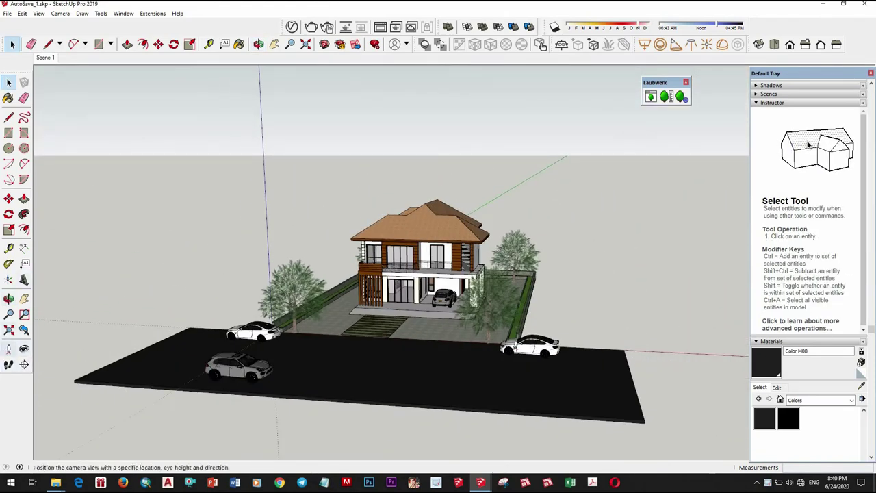
- Place the camera on the road facing the house in two-point perspective
left_click(8, 348)
left_click(465, 385)
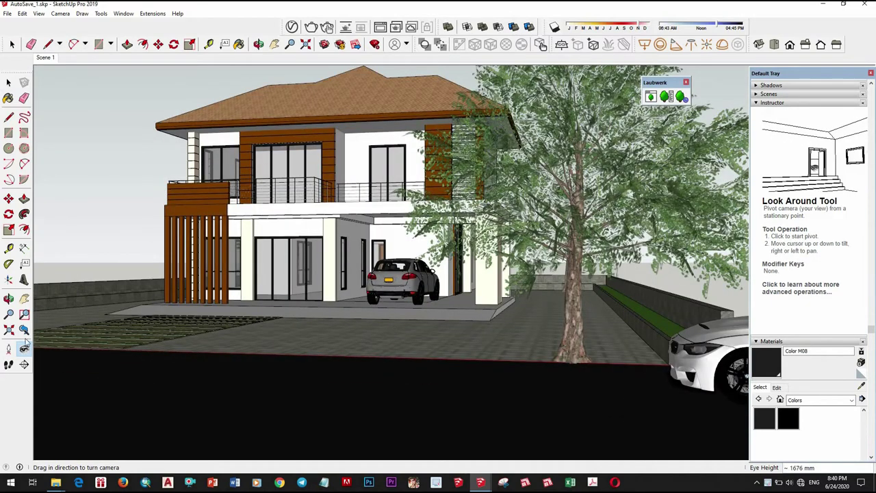
left_click_drag(284, 328, 244, 326)
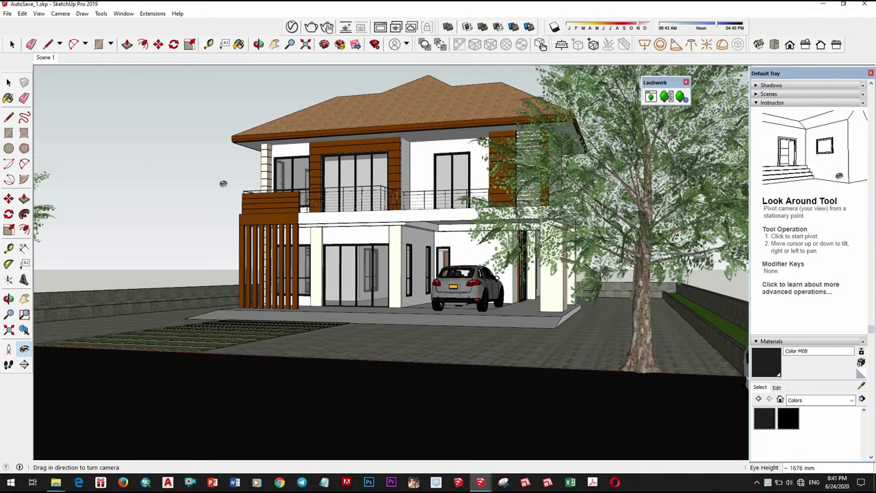
left_click_drag(477, 275, 59, 17)
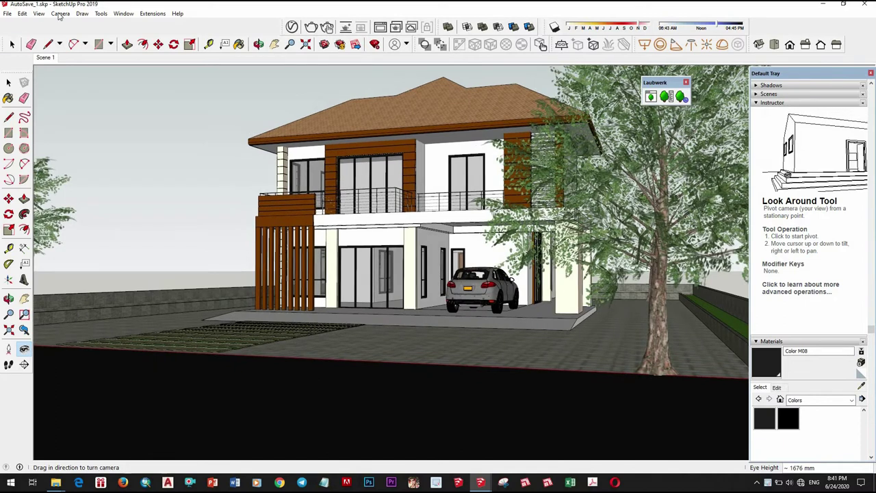
left_click(99, 77)
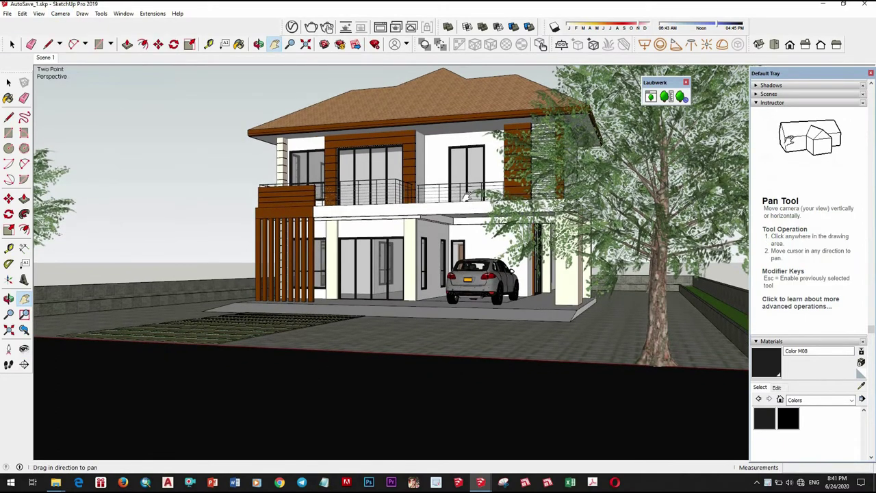
- Set the camera eye height to 2000 mm
left_click(24, 348)
type("1800")
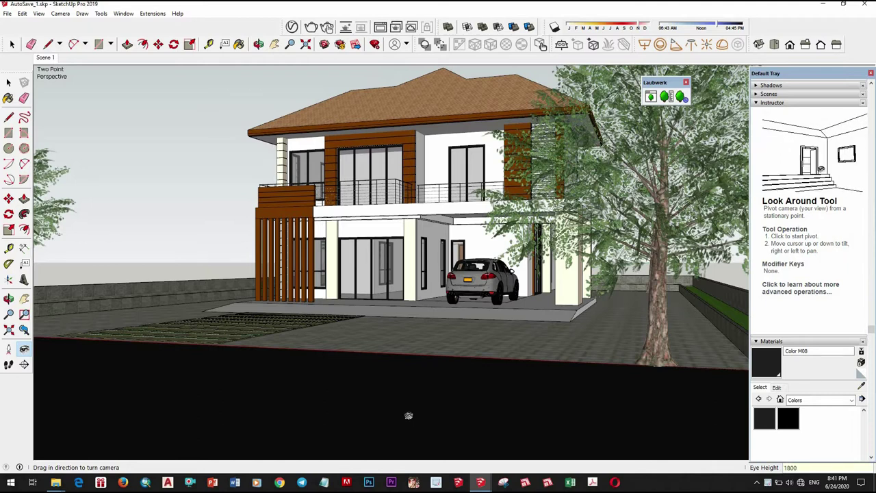
type("20")
key("Return")
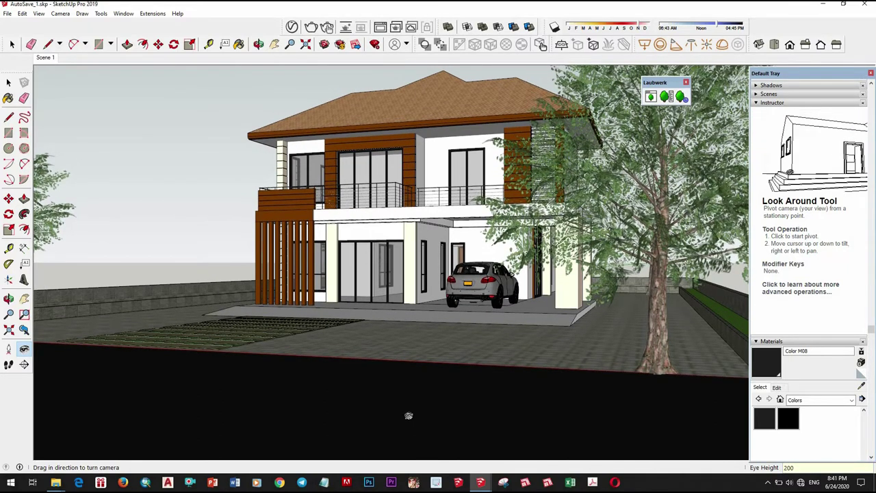
type("0")
key("Return")
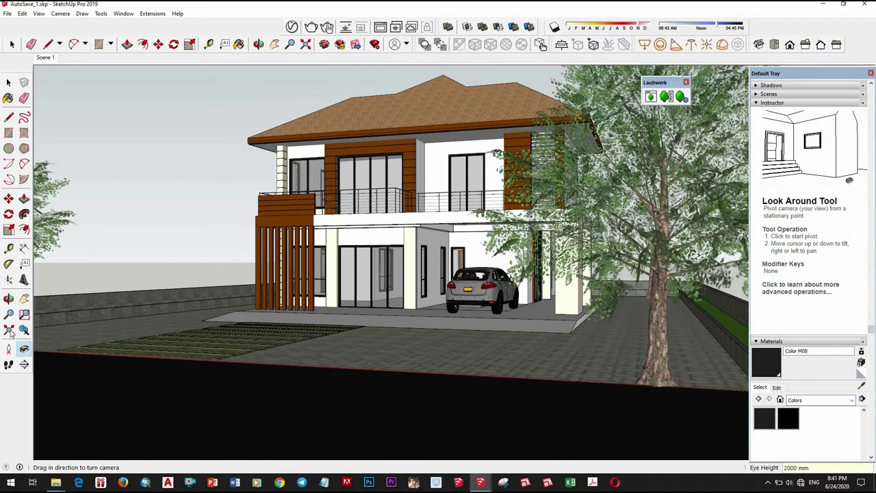
- Walk the camera to frame the house front and save the view as Scene 2
left_click(9, 364)
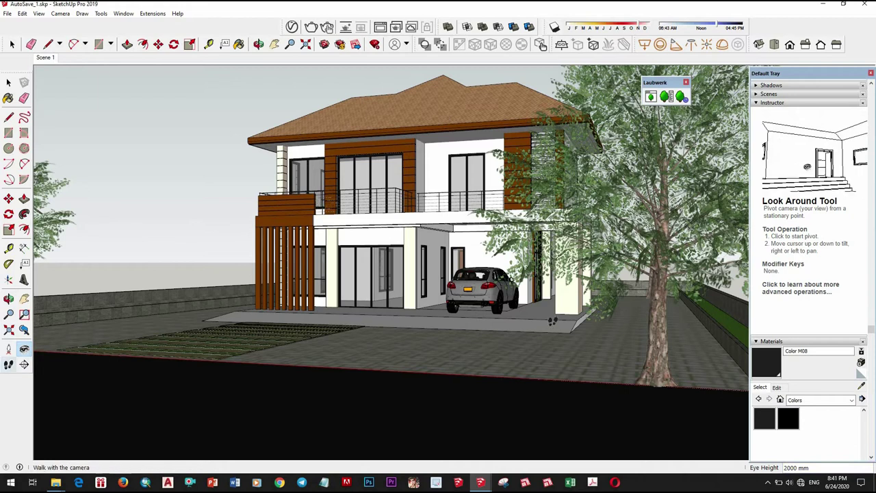
mouse_move(552, 321)
left_mouse_down()
mouse_move(411, 358)
mouse_move(306, 354)
left_mouse_up()
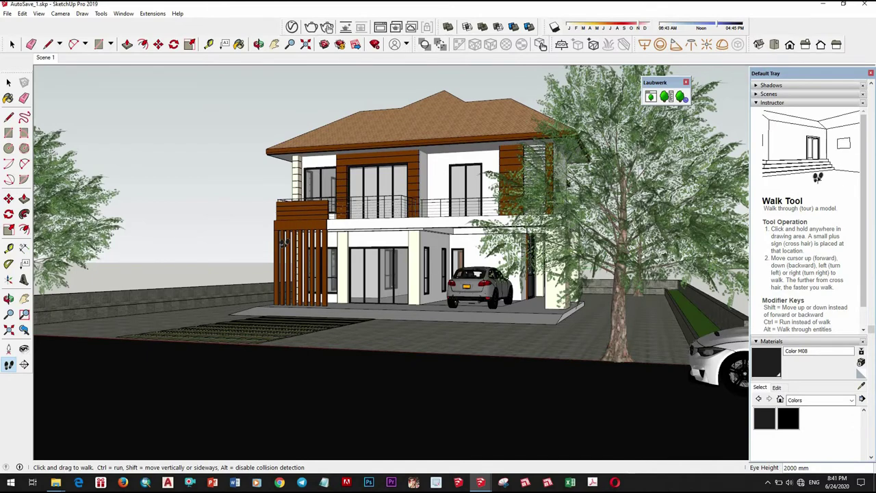
mouse_move(283, 243)
left_mouse_down()
mouse_move(335, 277)
mouse_move(344, 273)
left_mouse_up()
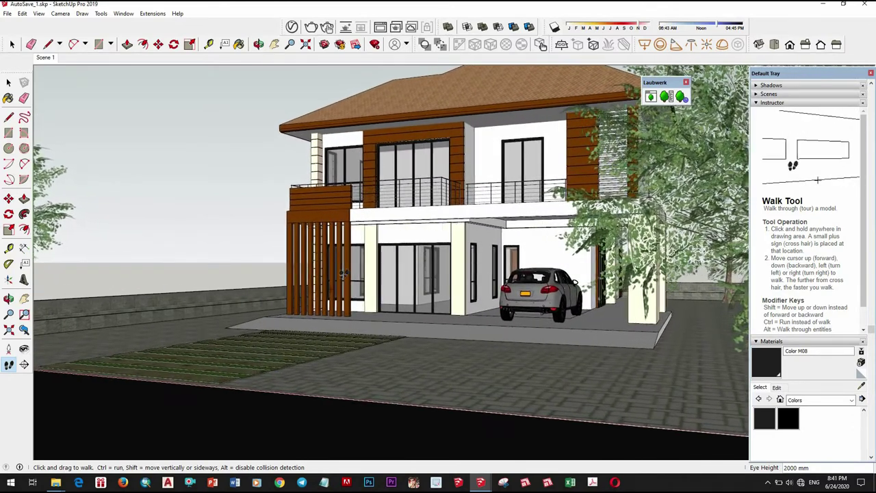
mouse_move(366, 361)
left_mouse_down()
mouse_move(364, 343)
mouse_move(369, 361)
mouse_move(376, 354)
left_mouse_up()
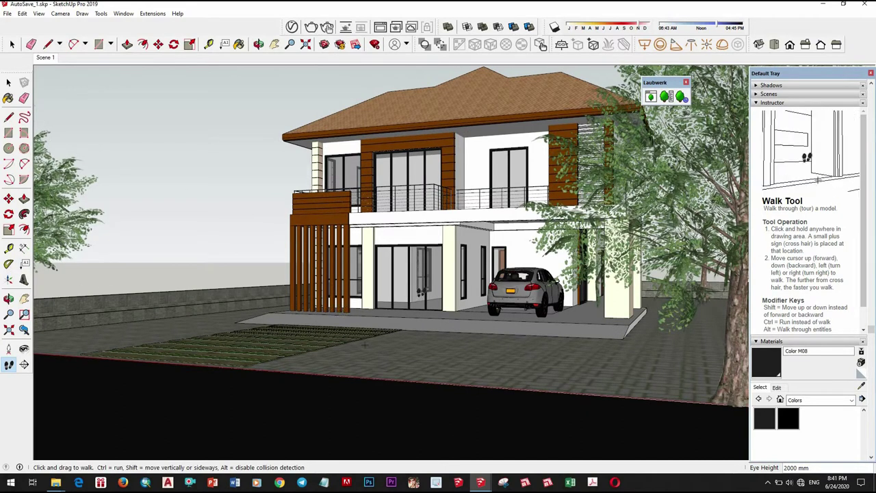
left_click_drag(449, 297, 366, 251)
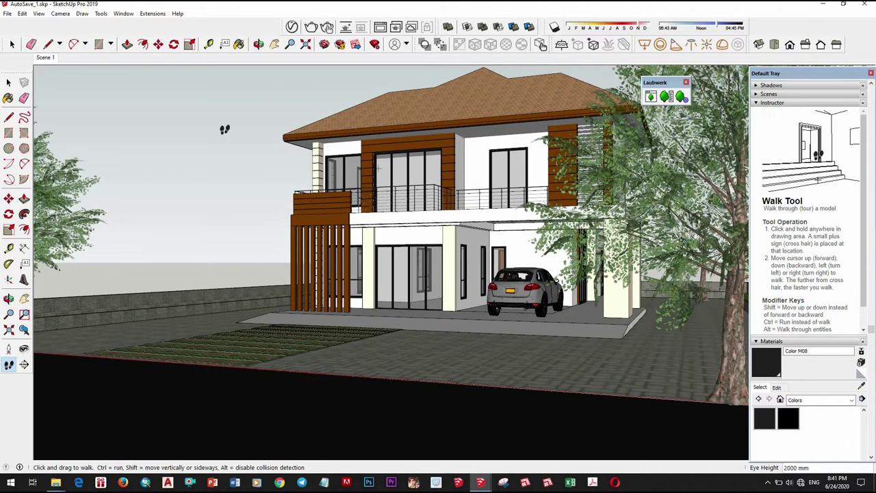
left_click_drag(224, 130, 6, 110)
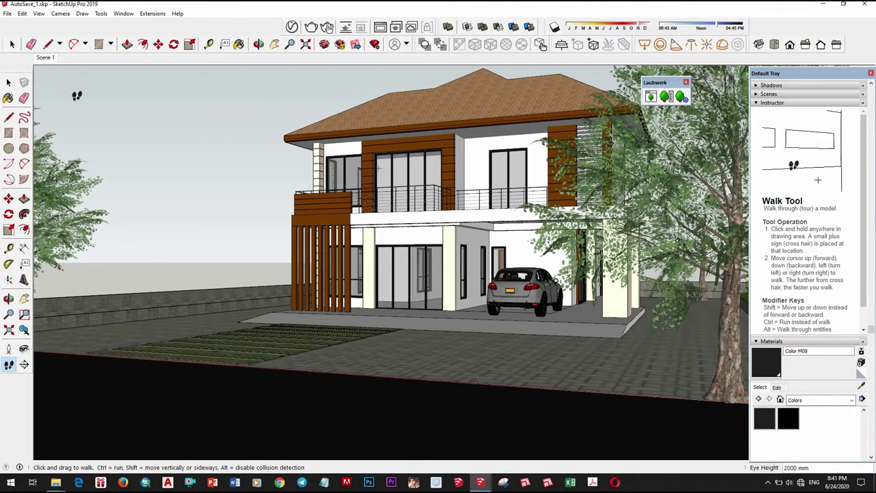
right_click(50, 58)
left_click(74, 86)
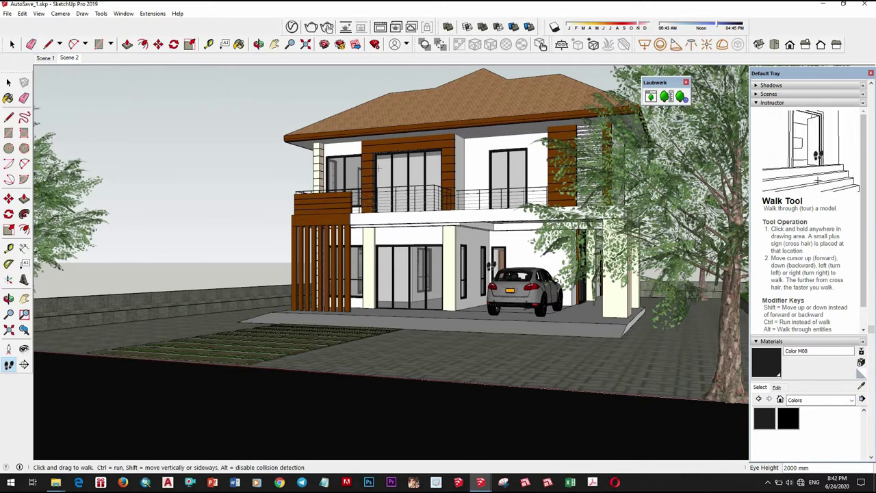
- Orbit and walk around the house toward the driveway, ending with the whole house in view
left_click_drag(549, 271, 565, 316)
mouse_move(565, 316)
middle_mouse_down()
mouse_move(714, 342)
mouse_move(661, 307)
middle_mouse_up()
left_click_drag(661, 308, 604, 309)
middle_click_drag(604, 309, 479, 328)
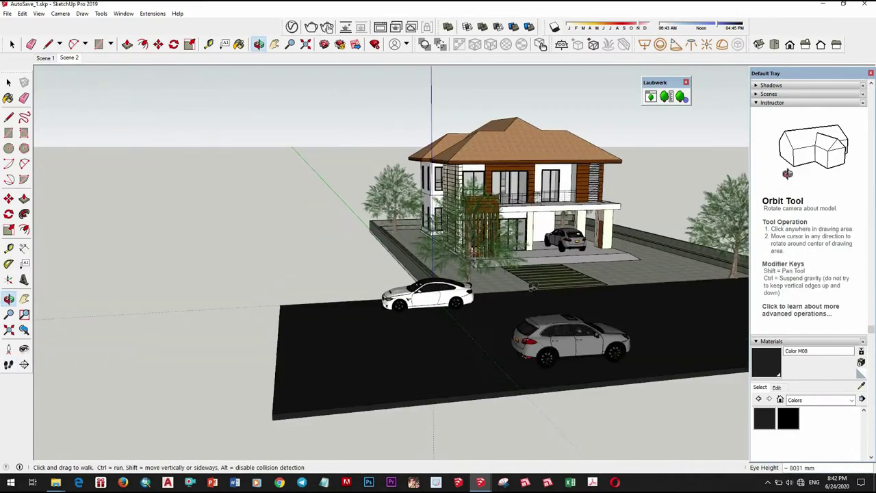
left_click_drag(479, 328, 540, 267)
middle_click_drag(540, 267, 551, 240)
mouse_move(551, 241)
left_mouse_down()
mouse_move(616, 233)
mouse_move(516, 259)
left_mouse_up()
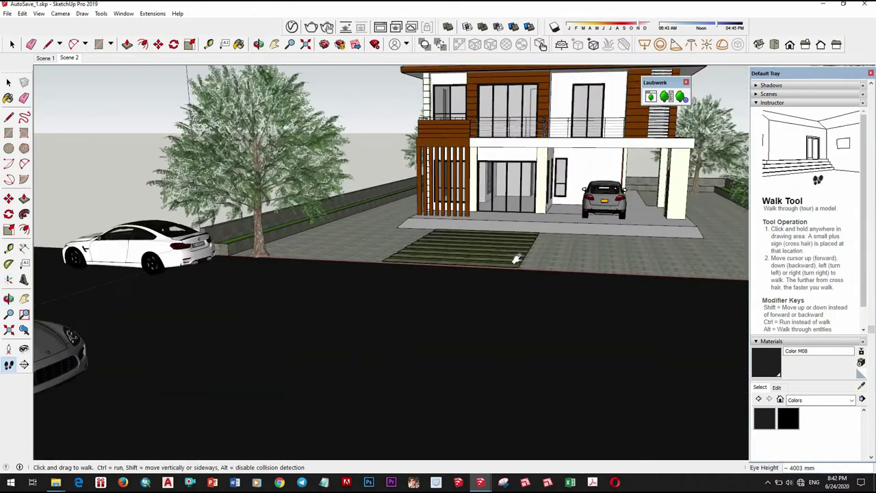
middle_click_drag(517, 259, 15, 354)
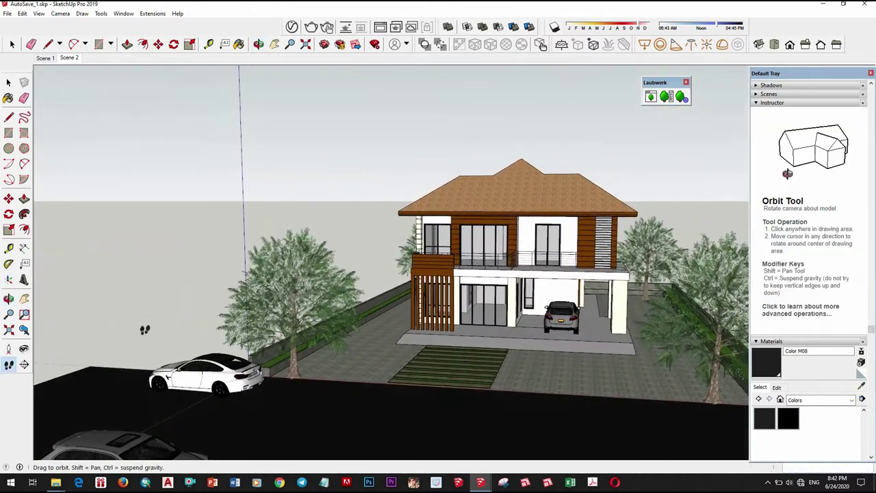
- Position the camera on the driveway, walk back to frame the front, and save as Scene 3
left_click(8, 349)
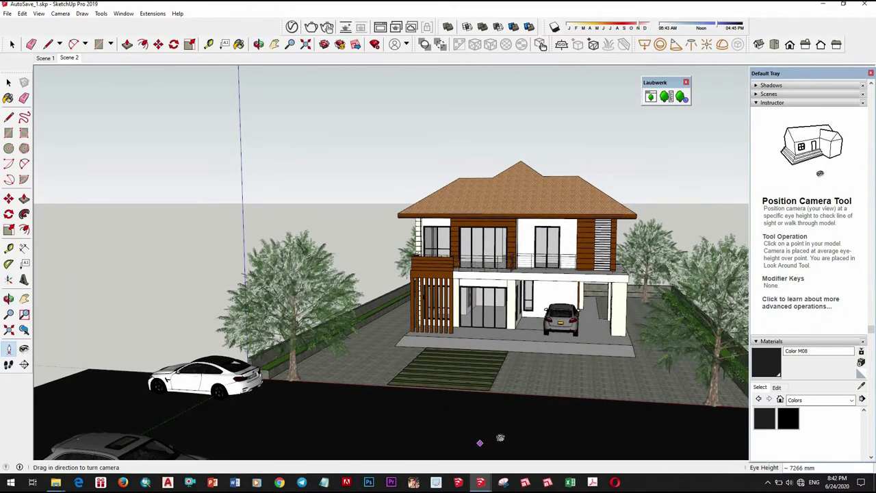
left_click(497, 432)
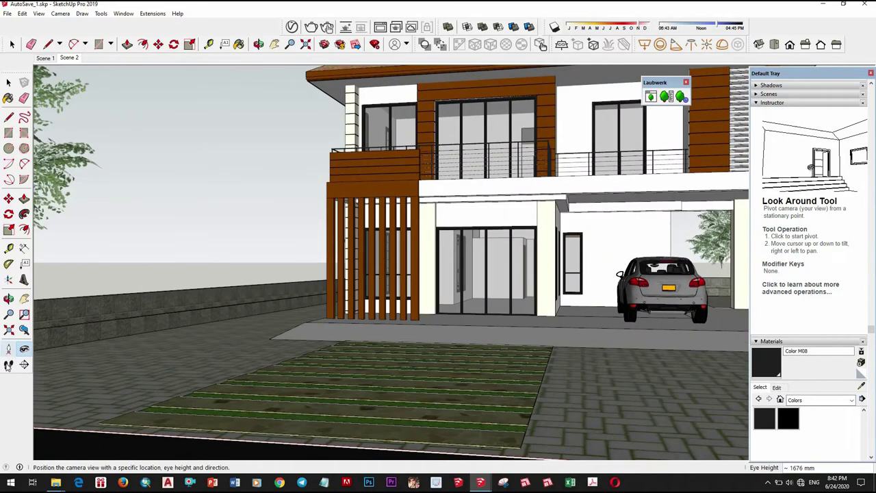
left_click(8, 364)
left_click_drag(570, 408, 401, 376)
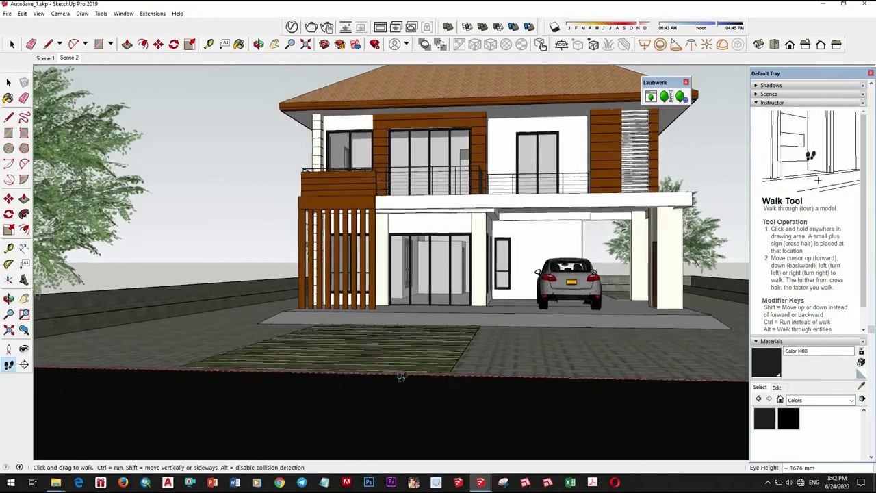
mouse_move(402, 376)
left_mouse_down()
mouse_move(422, 367)
mouse_move(102, 356)
left_mouse_up()
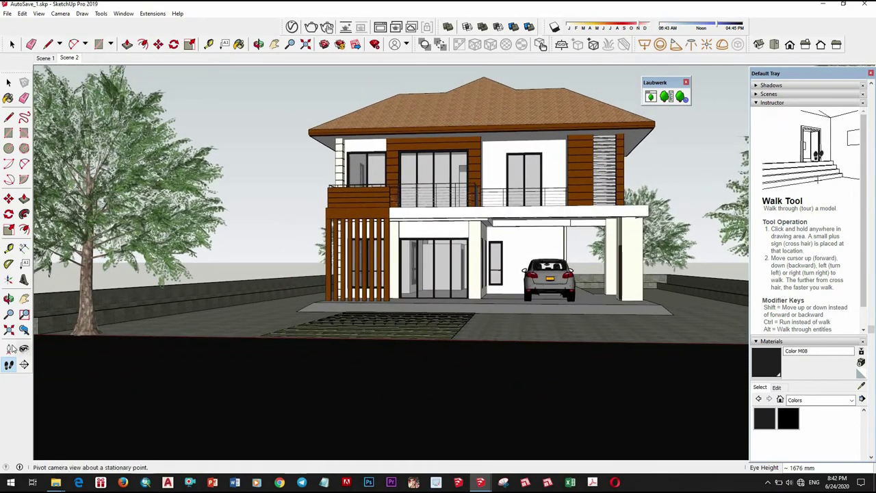
left_click(24, 348)
type("1700")
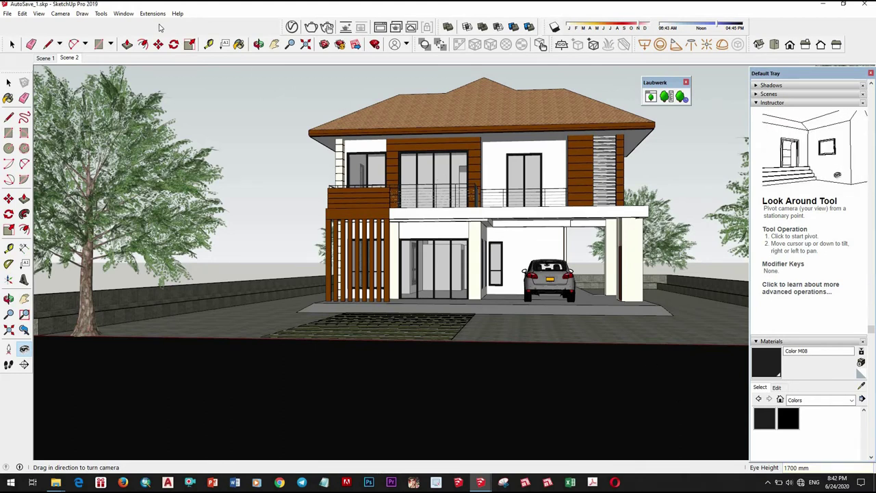
right_click(69, 59)
left_click(91, 87)
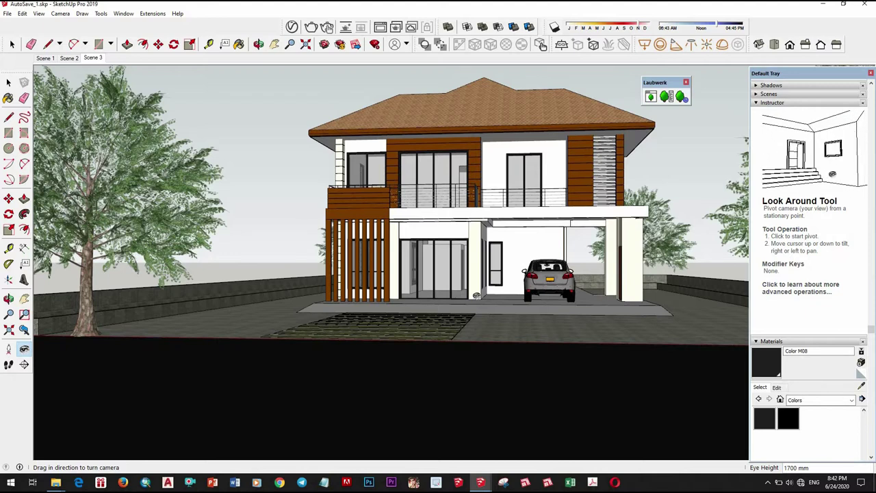
- Orbit and zoom around the house, then return to the Scene 3 view
middle_click_drag(505, 281, 616, 260)
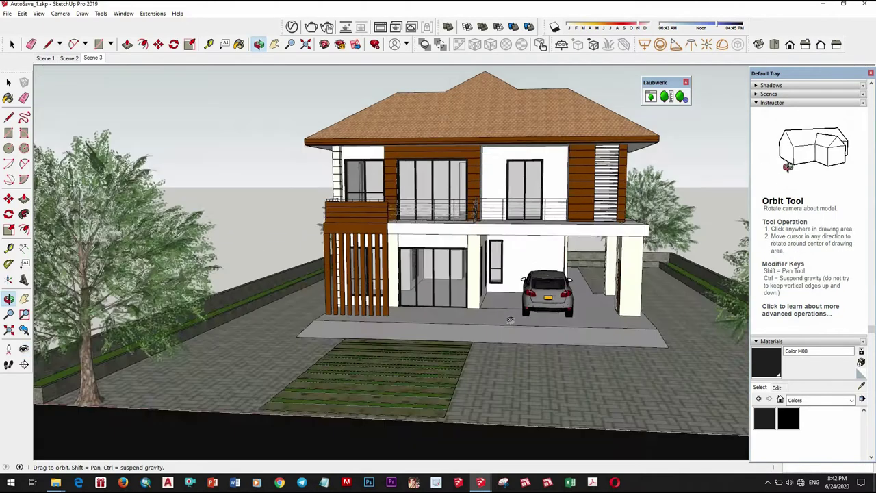
scroll(667, 255, "down", 5)
key("space")
scroll(615, 308, "up", 3)
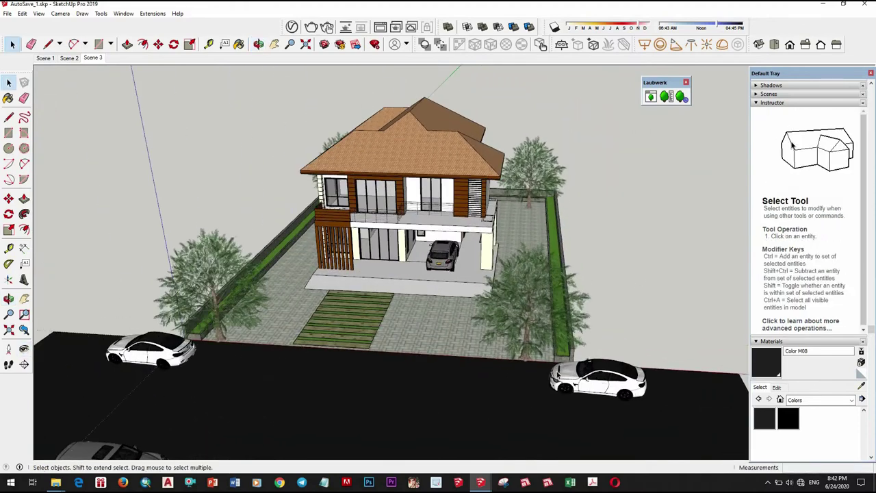
scroll(581, 356, "up", 3)
scroll(580, 357, "up", 3)
scroll(580, 356, "up", 3)
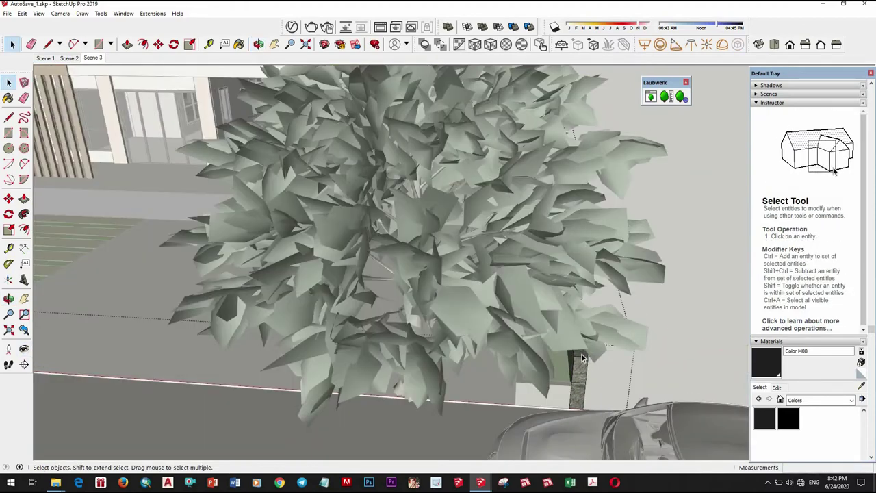
key("p")
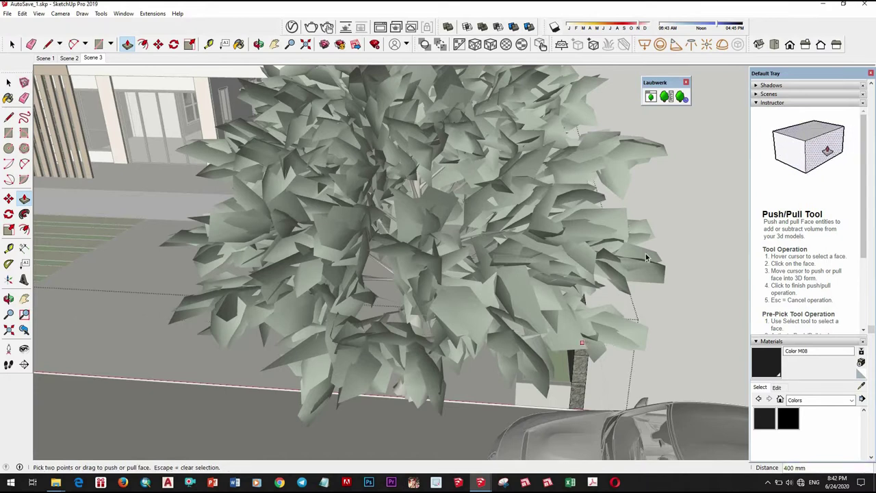
key("space")
scroll(645, 253, "down", 5)
scroll(645, 253, "down", 3)
middle_click_drag(479, 260, 146, 111)
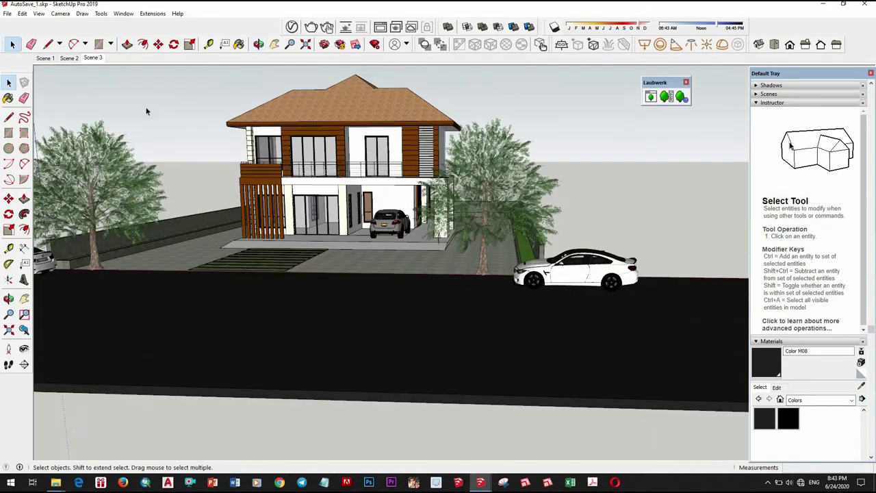
left_click(94, 59)
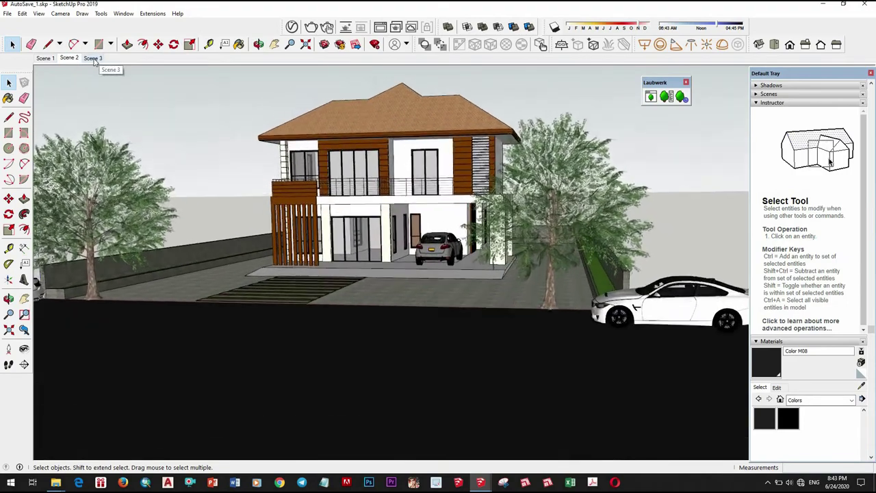
left_click(94, 59)
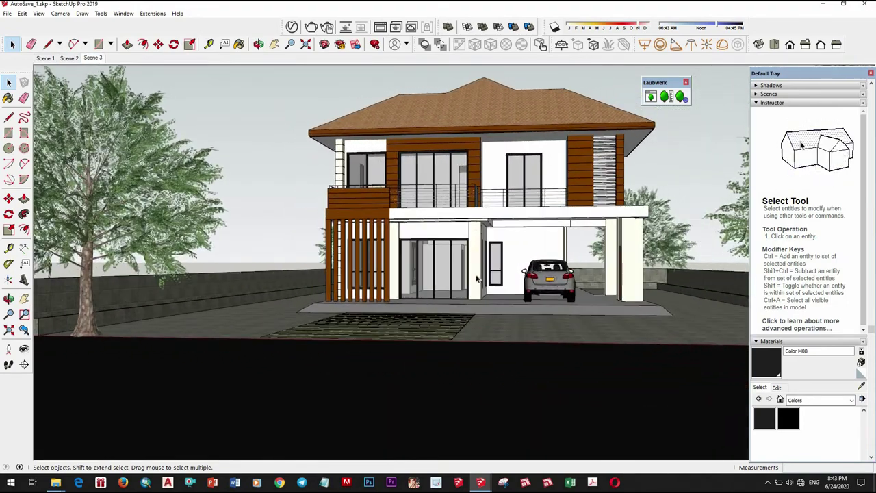
- From an aerial view, move the grey car slightly along the road with Move (M)
middle_click_drag(485, 259, 500, 253)
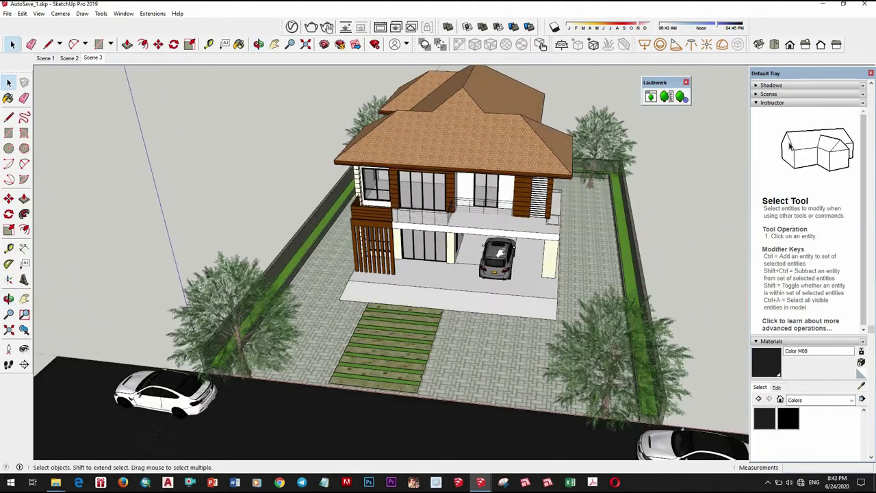
scroll(500, 253, "down", 3)
mouse_move(508, 315)
middle_mouse_down()
mouse_move(505, 361)
mouse_move(496, 337)
mouse_move(322, 318)
middle_mouse_up()
scroll(504, 361, "down", 2)
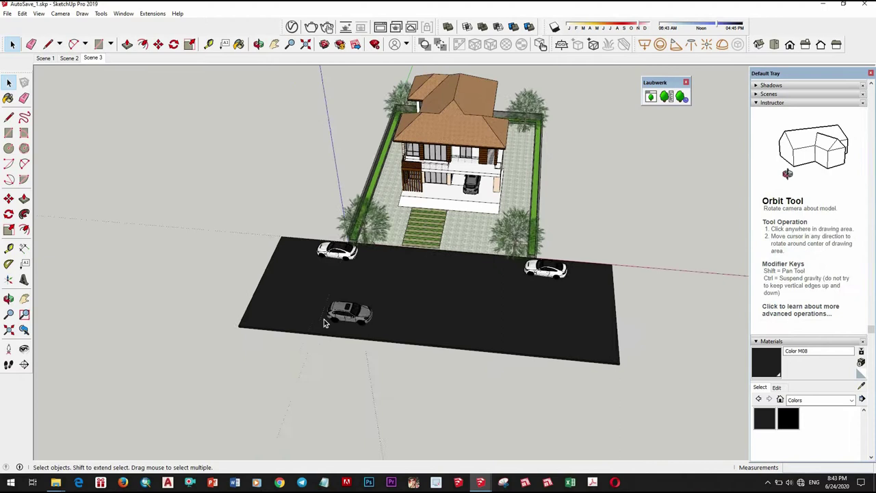
scroll(323, 319, "up", 2)
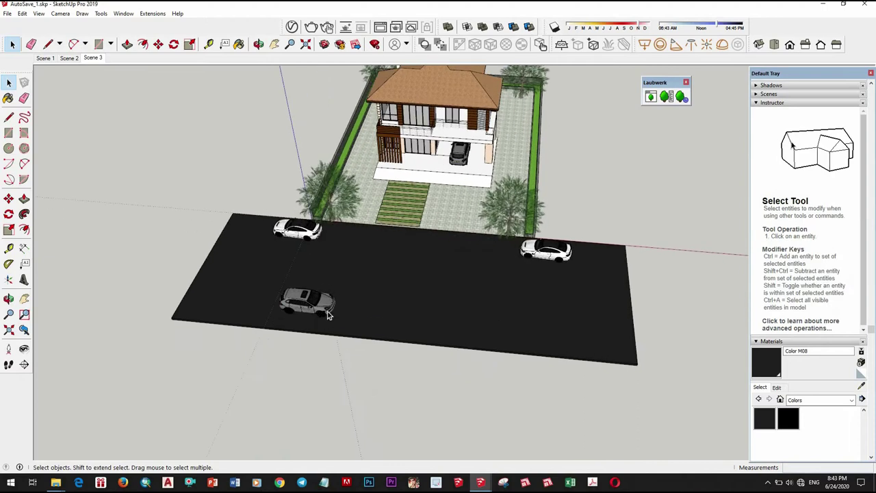
left_click(303, 299)
key("m")
left_click(377, 298)
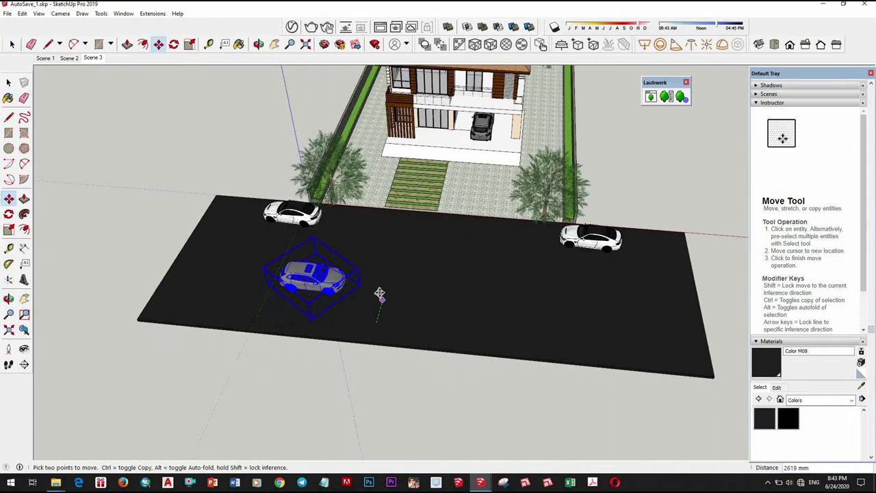
left_click(383, 293)
key("space")
- Open the road group, cancel a Push/Pull on its face, and orbit up close
mouse_move(401, 316)
middle_mouse_down()
mouse_move(485, 310)
mouse_move(510, 349)
middle_mouse_up()
double_click(509, 349)
key("p")
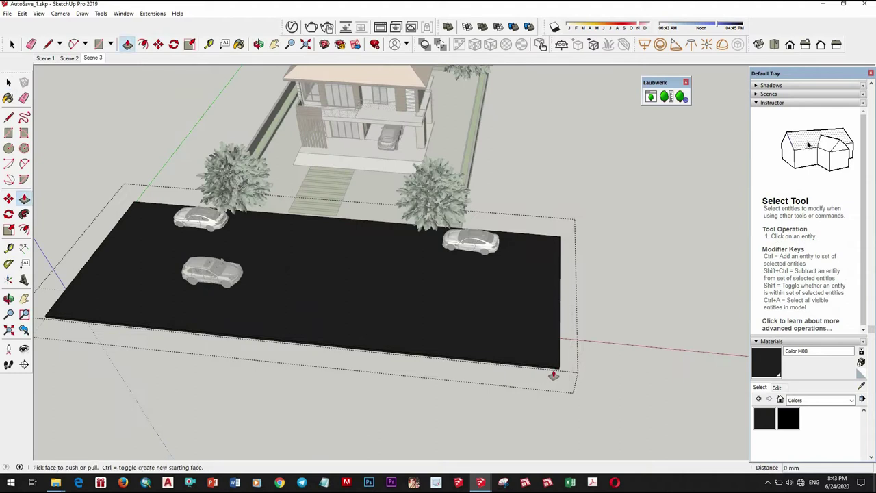
scroll(553, 369, "up", 3)
scroll(578, 360, "up", 2)
scroll(572, 301, "down", 3)
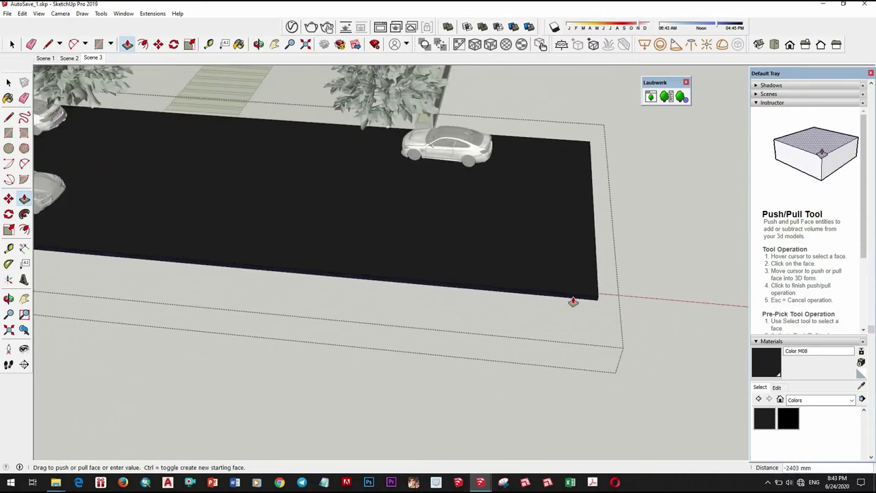
scroll(575, 300, "down", 3)
key("Escape")
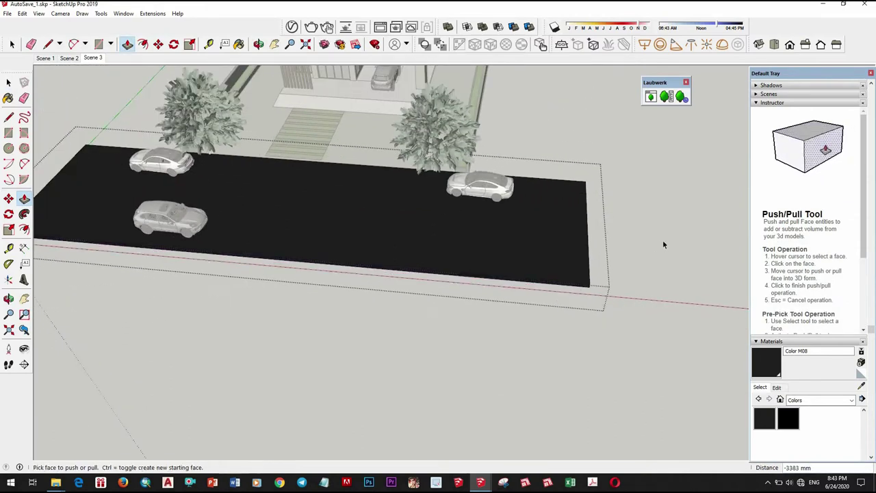
key("space")
mouse_move(280, 198)
middle_mouse_down()
mouse_move(475, 349)
mouse_move(391, 177)
mouse_move(417, 294)
mouse_move(410, 246)
mouse_move(433, 303)
mouse_move(615, 233)
middle_mouse_up()
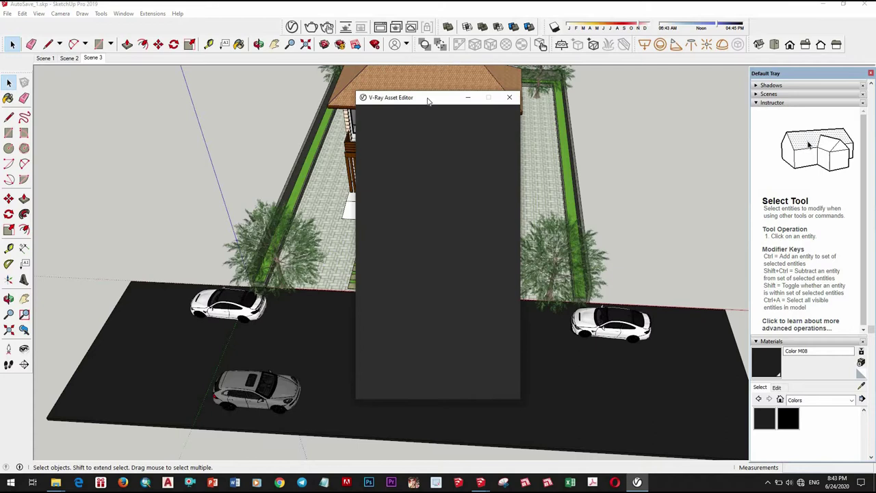
- Sample the road's Color M08 material and give it a light grey reflection with 0.85 glossiness
left_click_drag(452, 97, 321, 93)
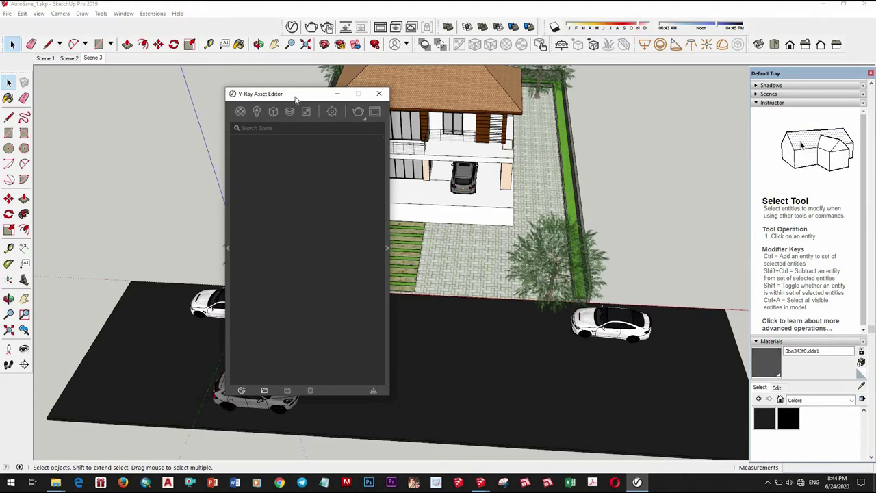
left_click_drag(228, 98, 160, 97)
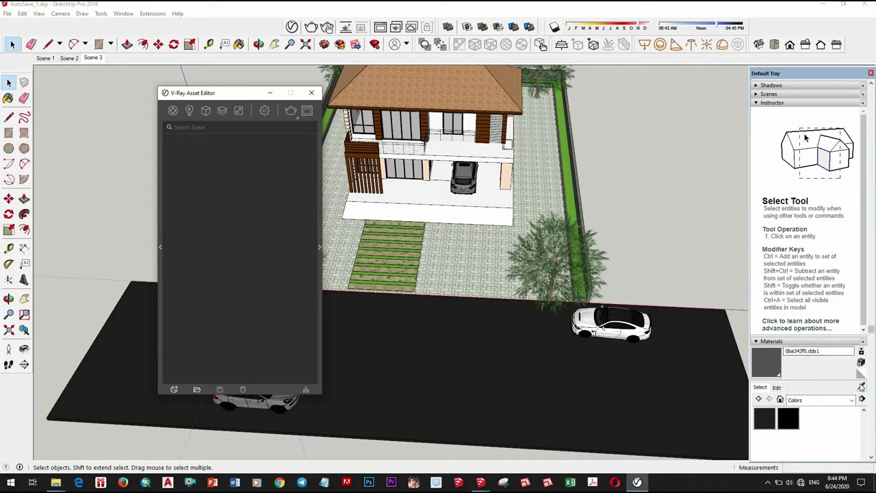
left_click(499, 338, "alt")
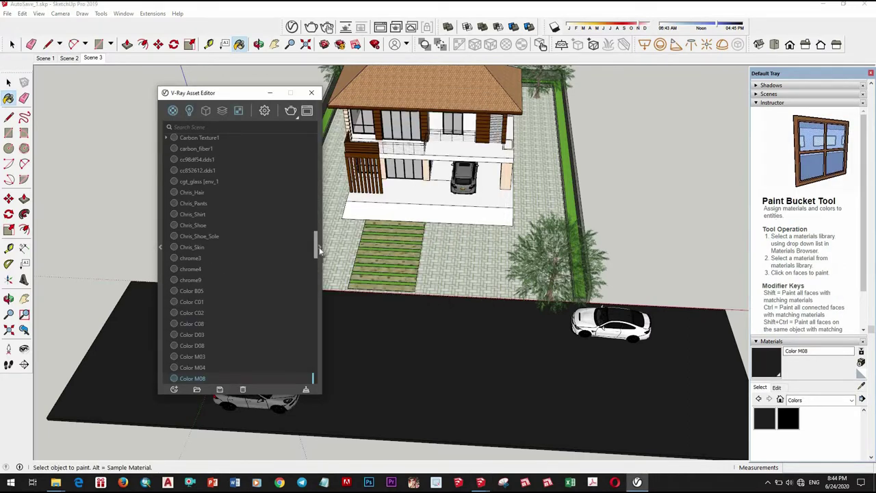
left_click(318, 247)
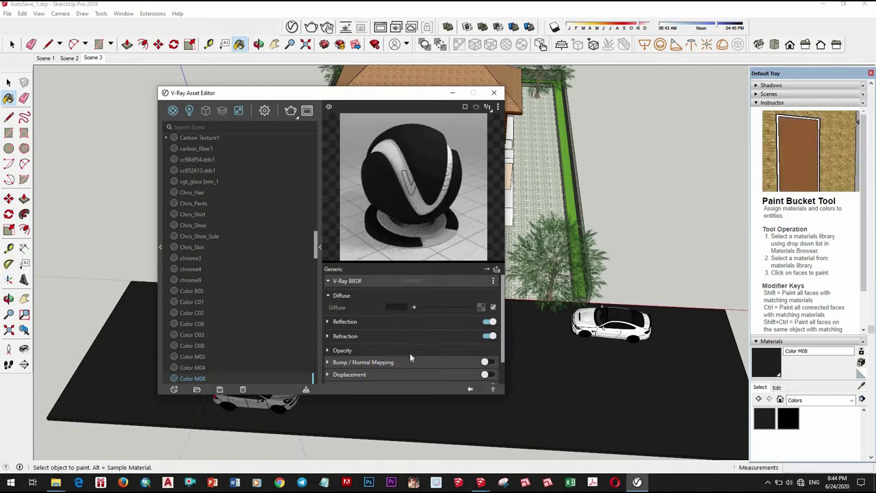
left_click(383, 322)
left_click(445, 333)
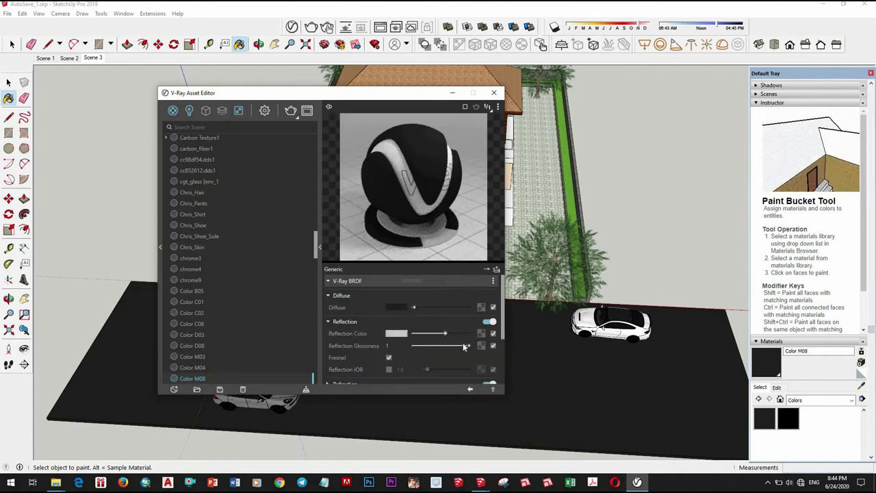
left_click_drag(469, 345, 461, 345)
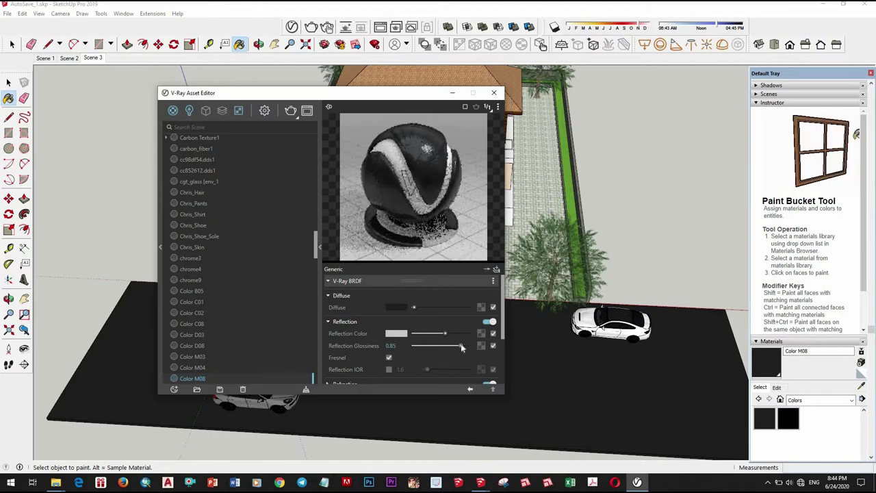
- Choose Bitmap as the texture type for the road material
left_click(481, 308)
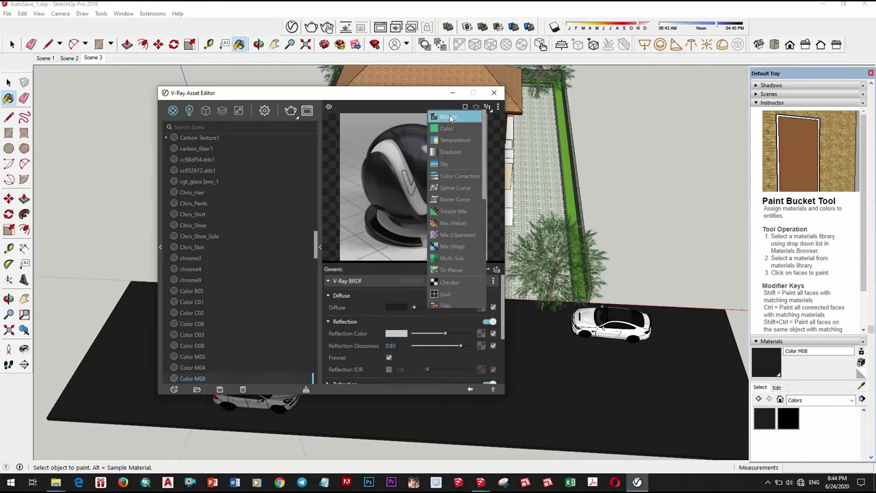
left_click(449, 118)
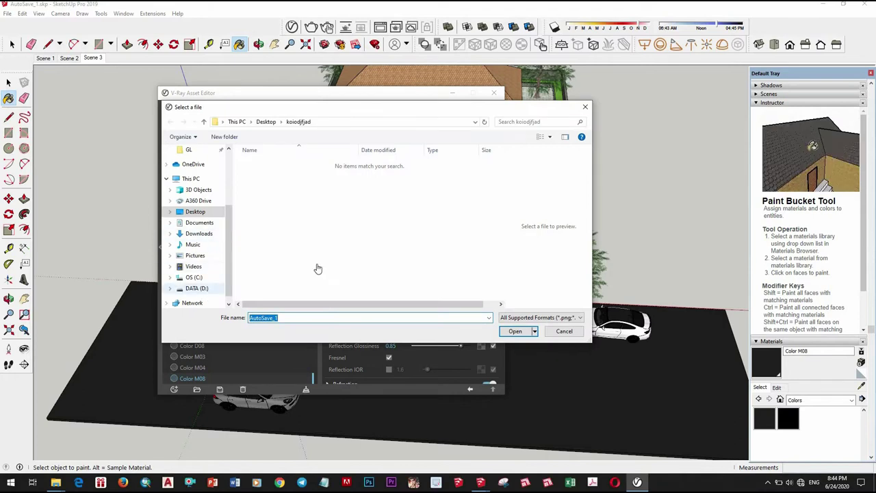
scroll(388, 263, "down", 3)
scroll(388, 270, "down", 3)
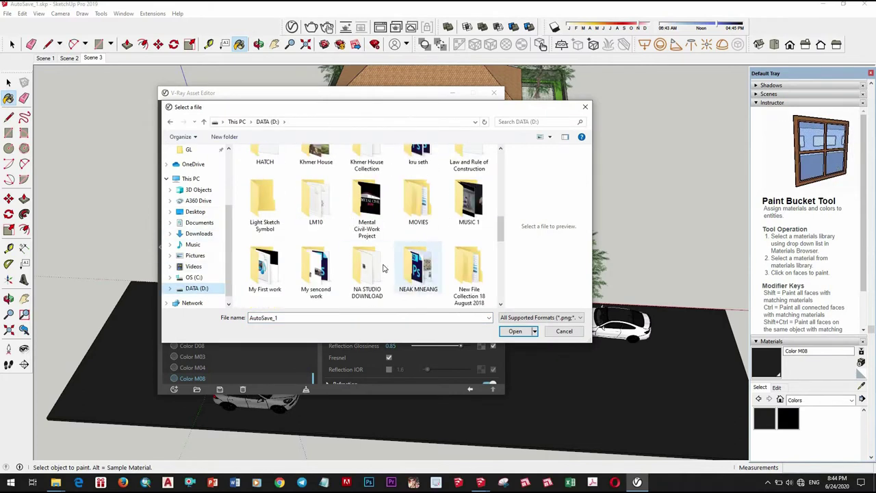
scroll(390, 276, "down", 3)
scroll(392, 272, "down", 3)
scroll(395, 267, "up", 1)
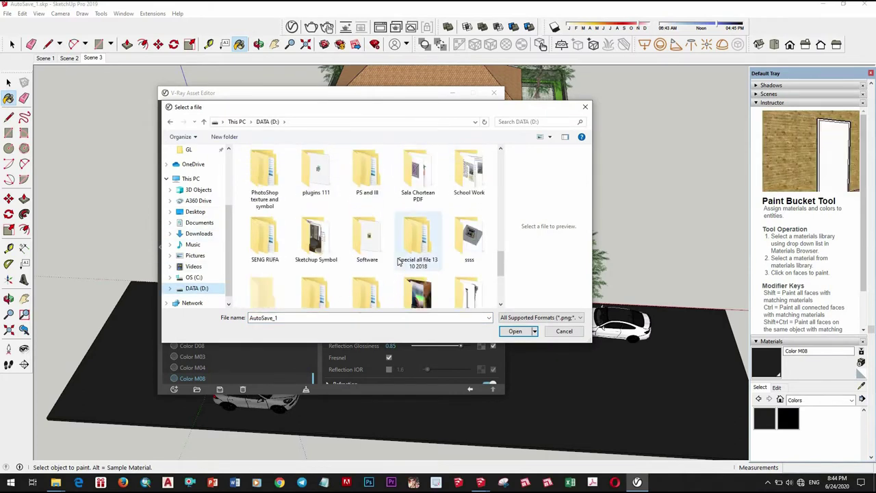
scroll(398, 262, "up", 4)
scroll(398, 262, "up", 2)
scroll(398, 262, "up", 2)
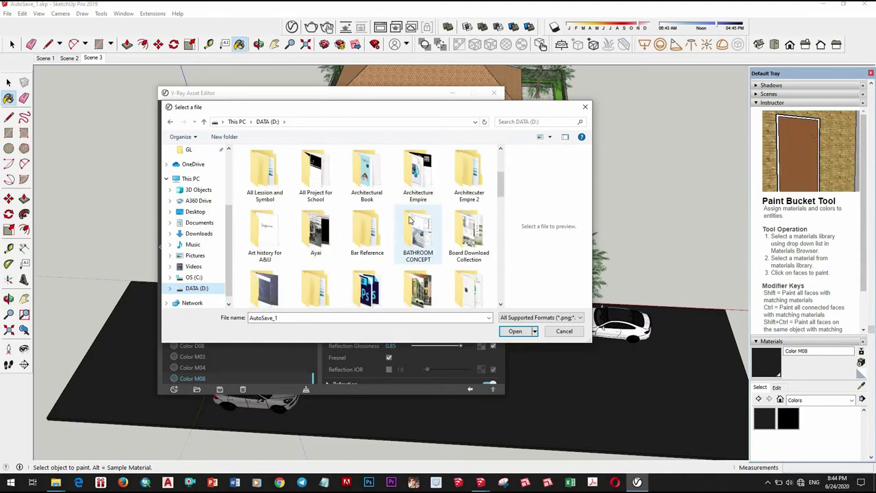
scroll(411, 220, "up", 1)
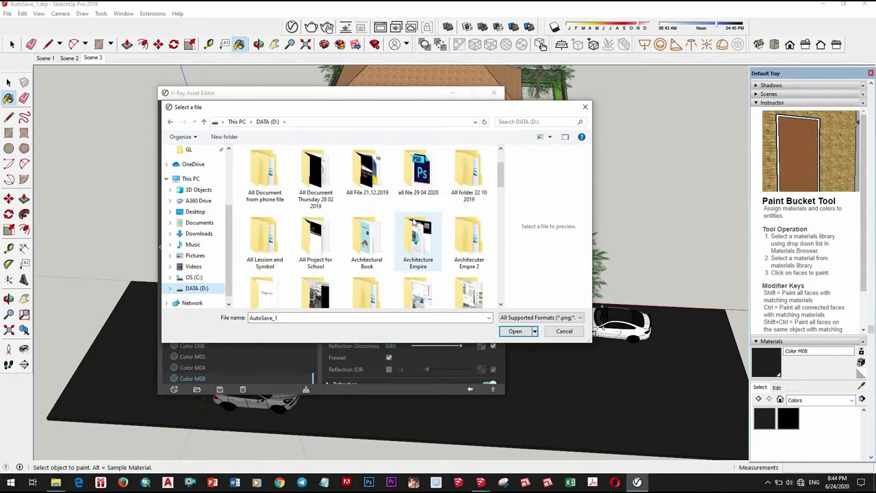
- Browse into All Lession and Symbol > Sketchup Lesson > Sketchup Vray Net > Lesson sketchup
double_click(264, 236)
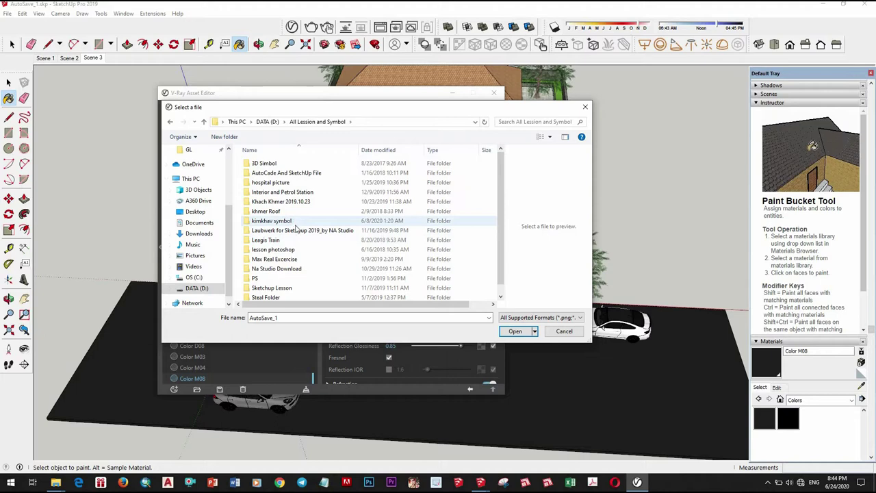
scroll(292, 223, "down", 1)
double_click(274, 277)
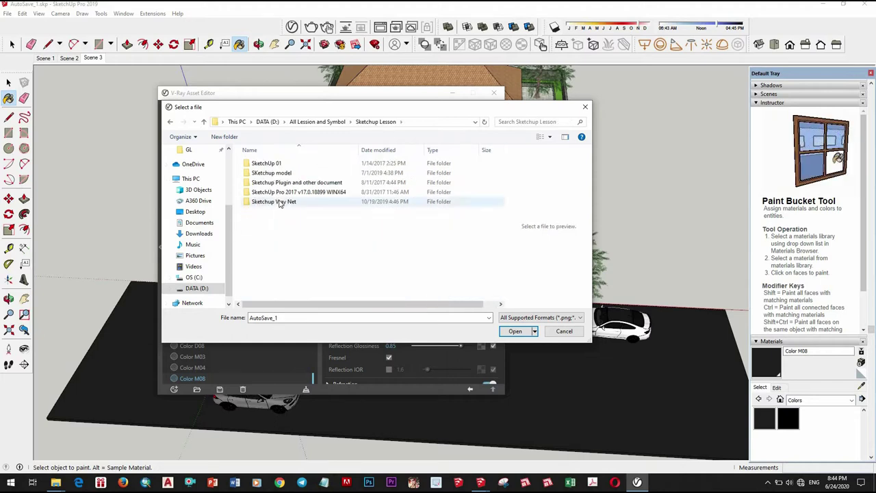
double_click(279, 204)
left_click(271, 182)
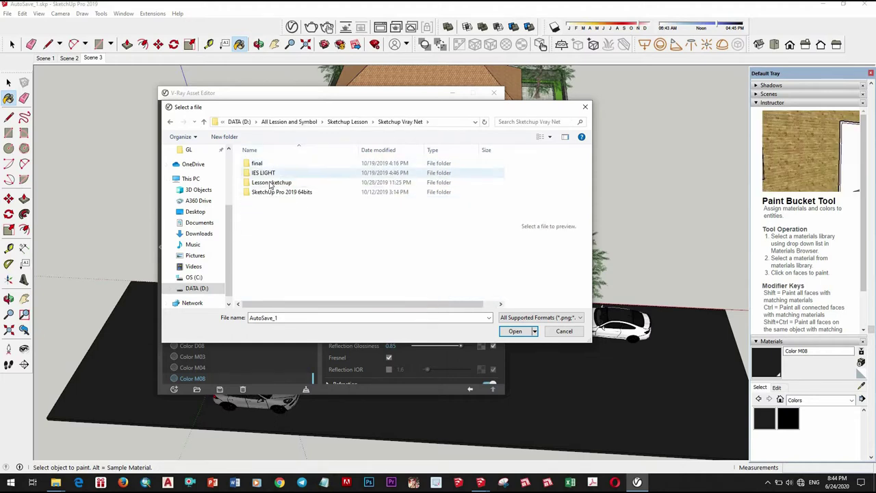
double_click(271, 182)
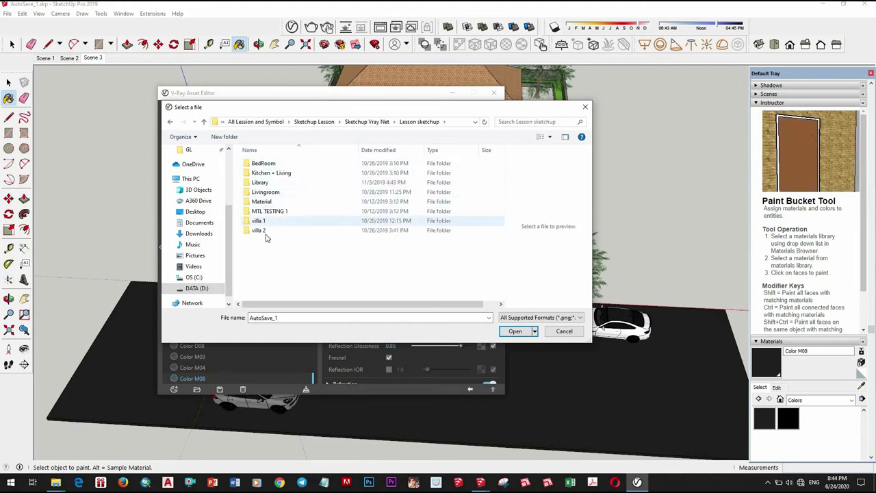
- Open villa 2 > map > Apply and select Asphalt_D_Diff.jpg
left_click(264, 230)
key("Return")
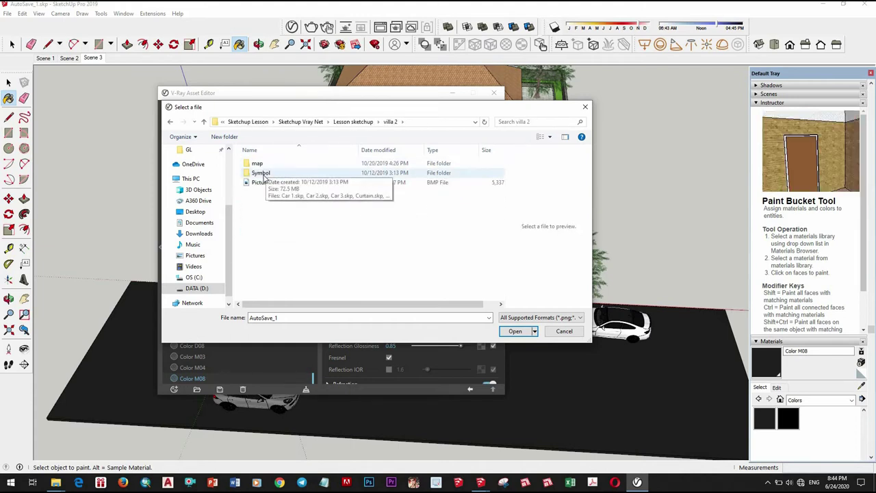
double_click(258, 164)
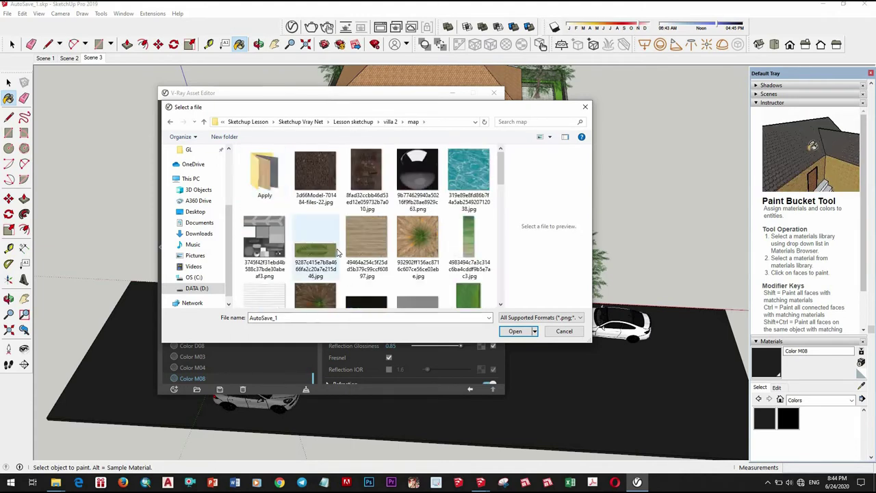
key("Return")
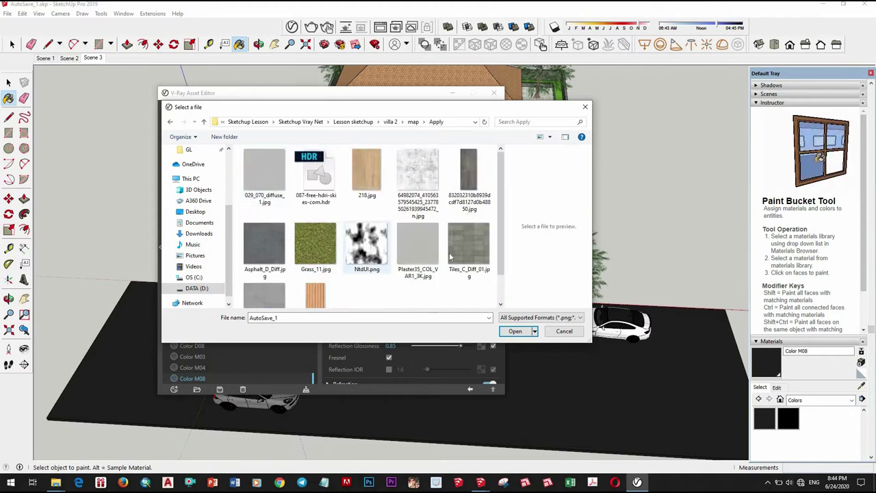
scroll(402, 257, "down", 1)
scroll(404, 264, "up", 1)
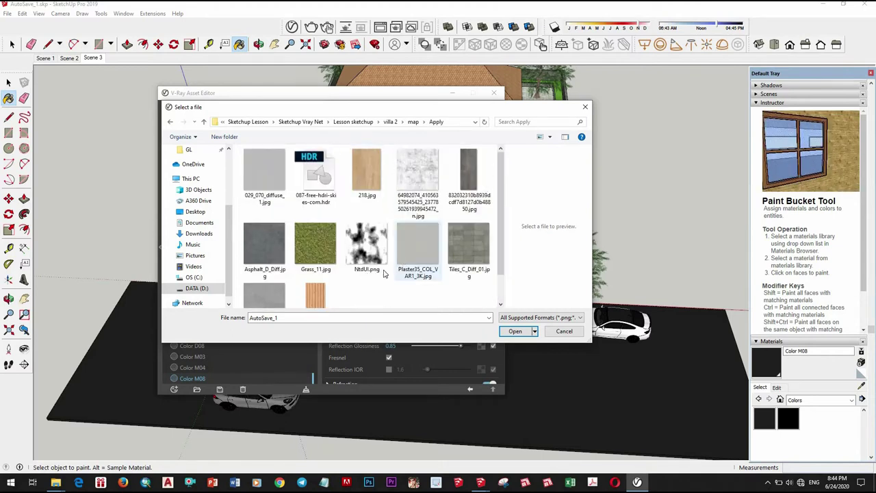
scroll(407, 270, "down", 1)
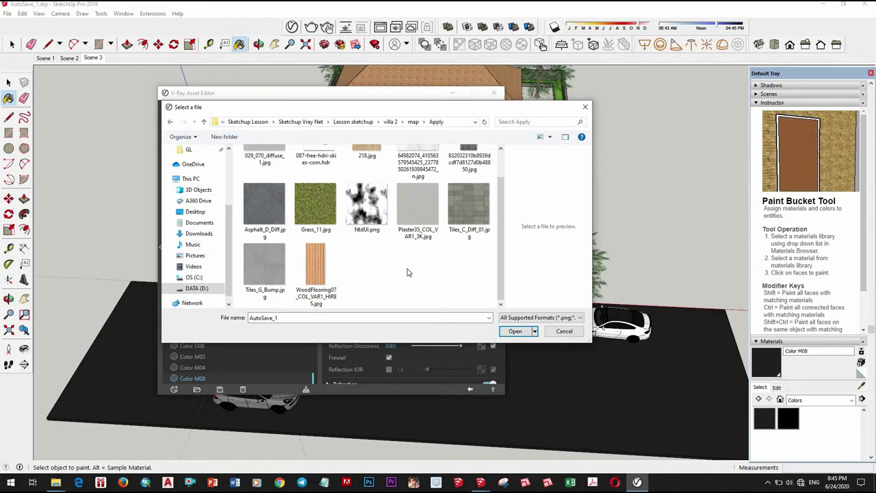
scroll(409, 273, "up", 1)
left_click(270, 253)
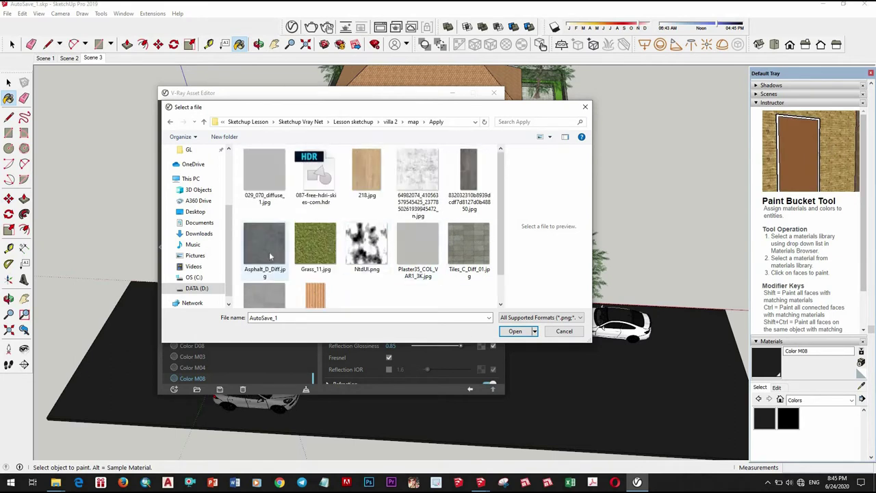
- Load Asphalt_D_Diff.jpg as the road material's texture
left_click(518, 332)
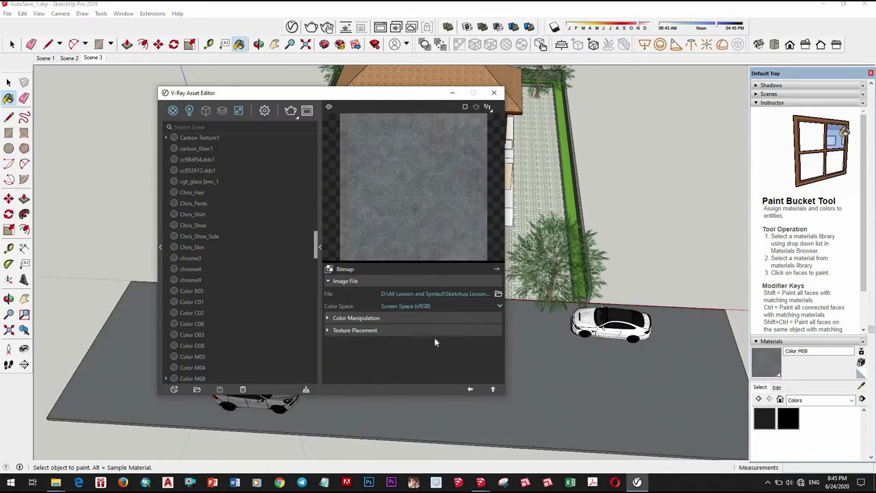
scroll(640, 404, "up", 3)
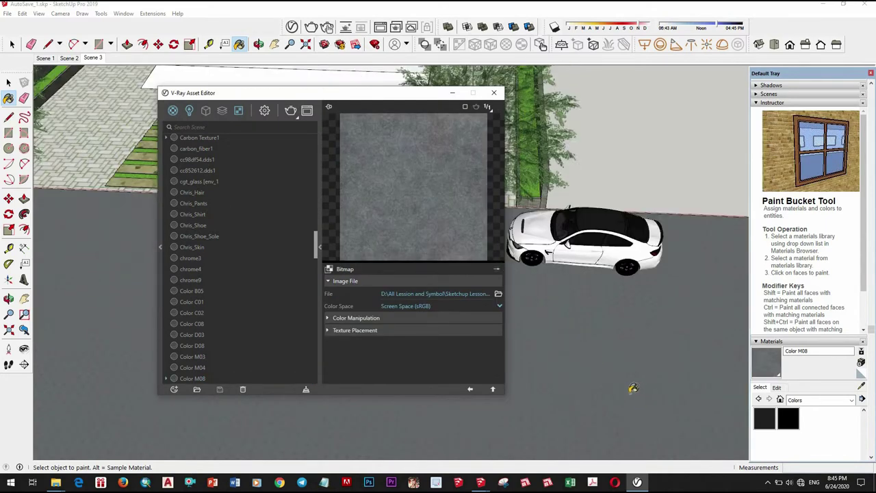
scroll(598, 356, "up", 3)
scroll(602, 356, "down", 2)
scroll(609, 377, "down", 2)
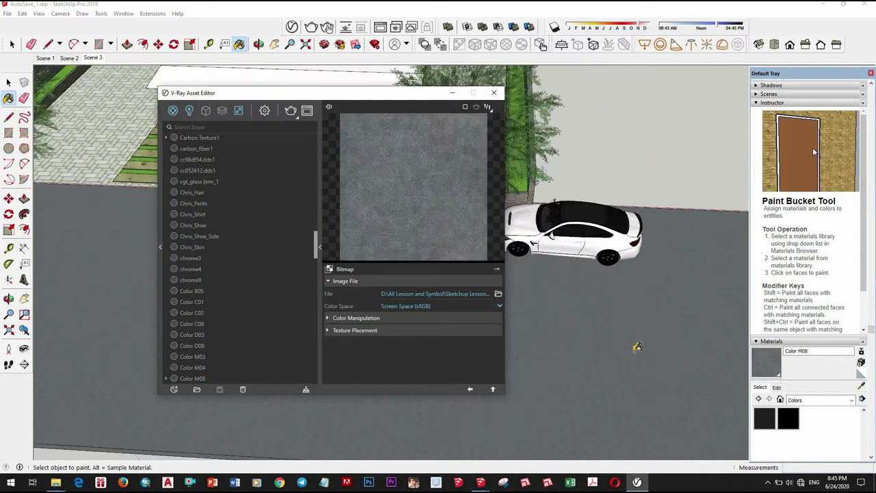
scroll(634, 347, "down", 2)
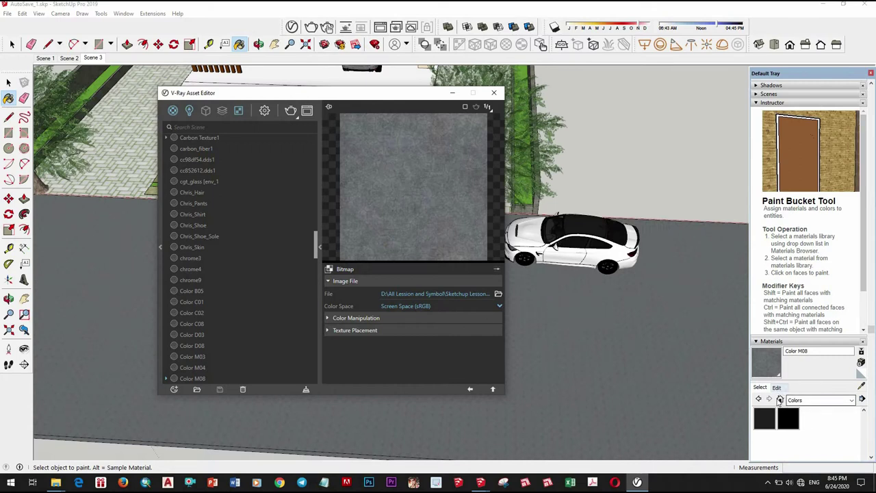
- Set the asphalt texture width to 50 in Materials Edit and inspect the road
left_click(778, 387)
left_click(765, 388)
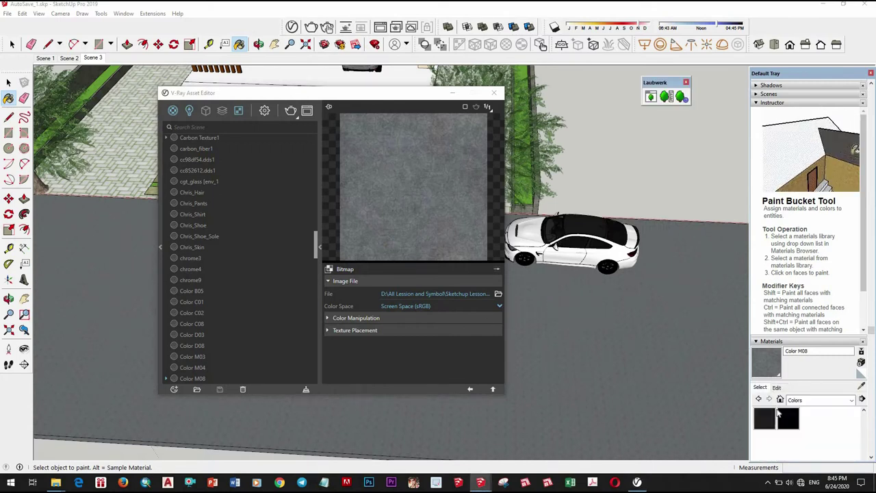
left_click(777, 387)
scroll(812, 428, "down", 3)
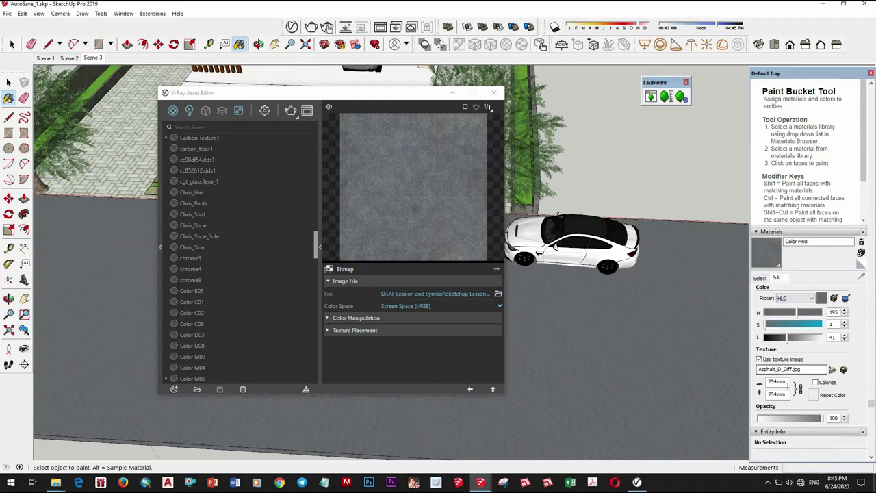
double_click(767, 382)
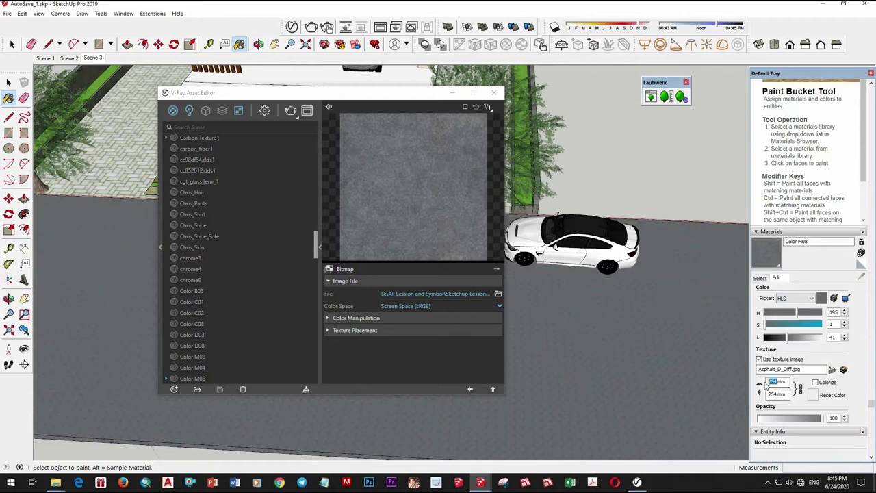
type("5")
type("000")
scroll(621, 337, "down", 3)
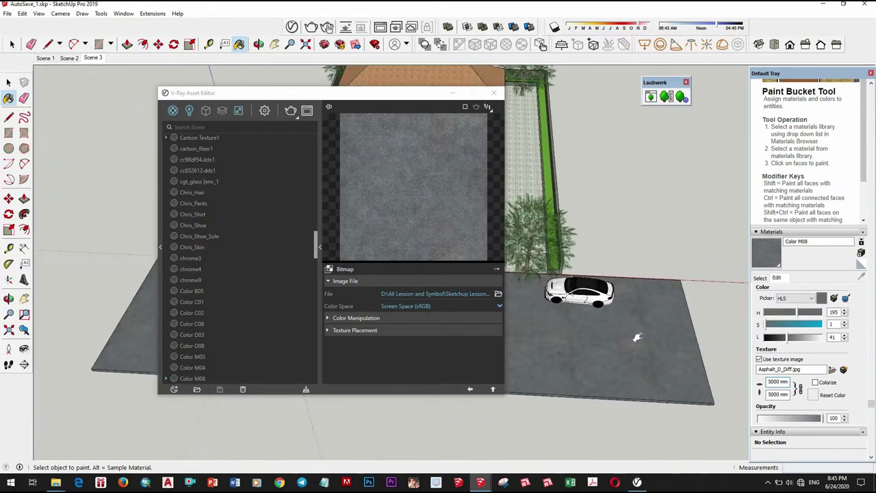
middle_click_drag(633, 336, 602, 322)
scroll(613, 322, "up", 2)
scroll(621, 353, "up", 3)
middle_click_drag(621, 354, 619, 383)
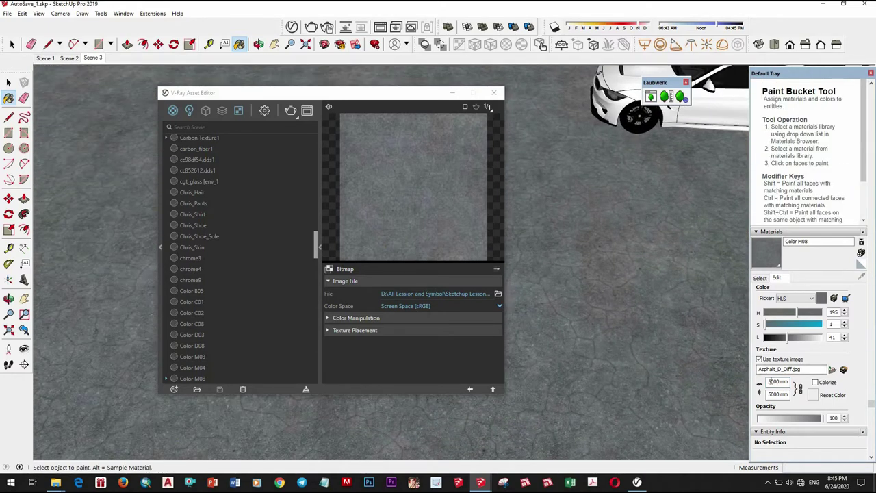
- Change the texture width to 3000 mm and orbit to check the street surface
double_click(777, 381)
type("3")
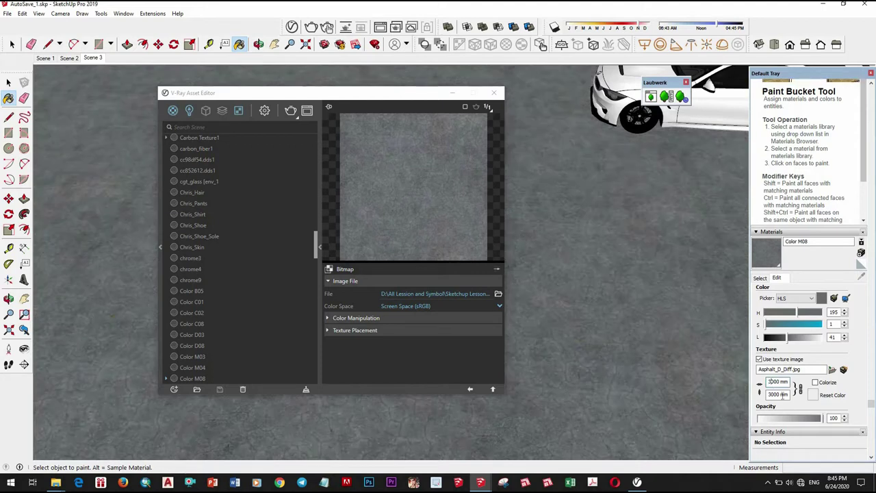
mouse_move(633, 364)
middle_mouse_down()
mouse_move(616, 317)
mouse_move(577, 354)
middle_mouse_up()
scroll(659, 395, "up", 3)
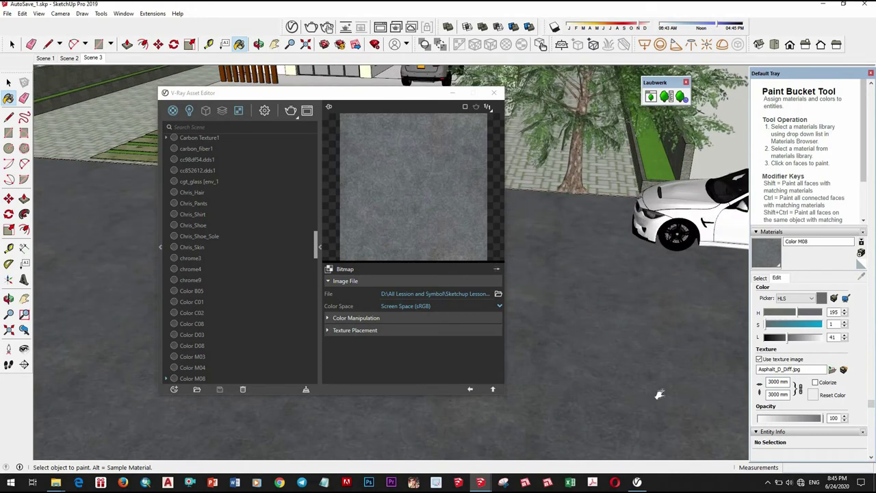
scroll(632, 356, "up", 2)
mouse_move(633, 355)
middle_mouse_down()
mouse_move(636, 346)
mouse_move(615, 336)
middle_mouse_up()
scroll(475, 383, "down", 2)
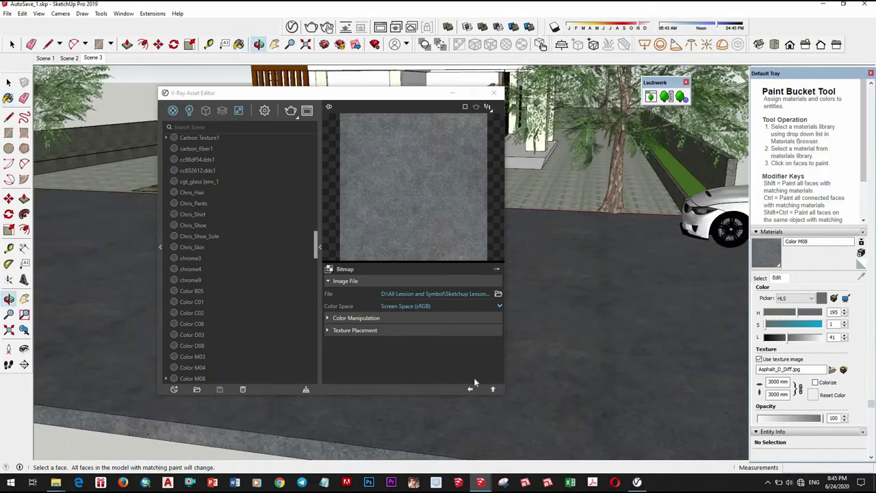
- Copy the diffuse asphalt texture into a newly enabled bump map with amount 2
left_click(494, 389)
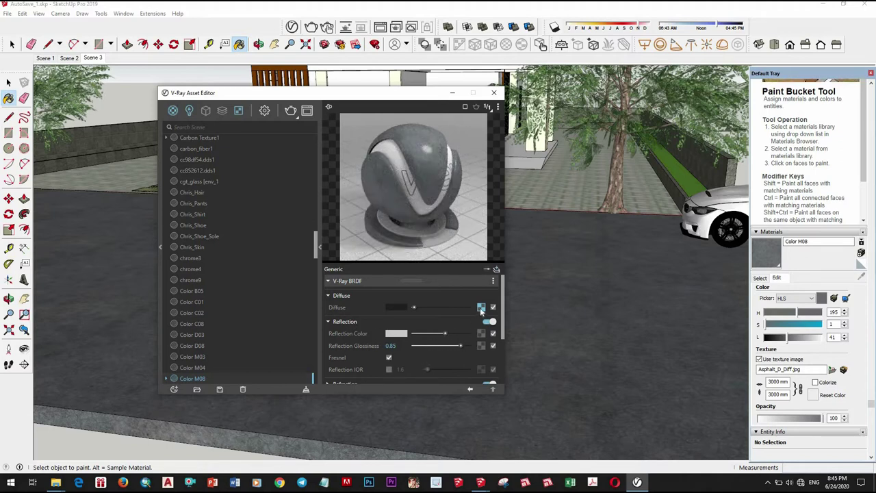
right_click(481, 307)
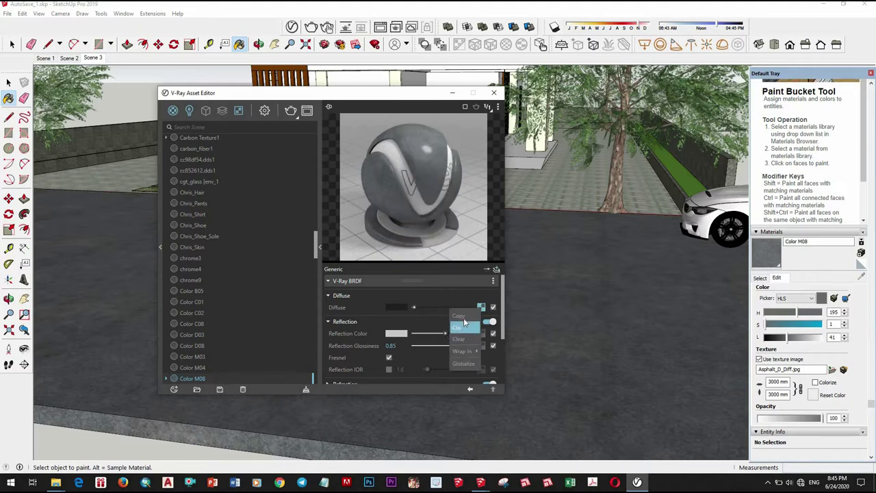
left_click(459, 339)
scroll(441, 346, "down", 2)
left_click(490, 337)
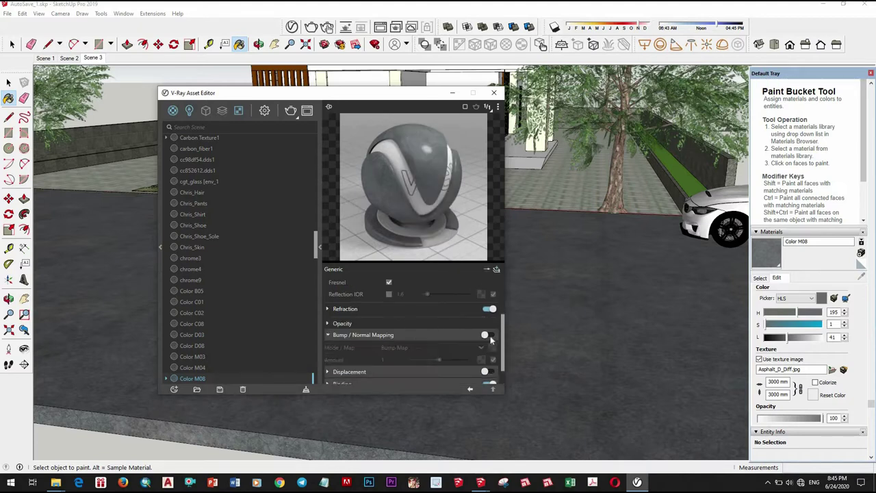
left_click(488, 334)
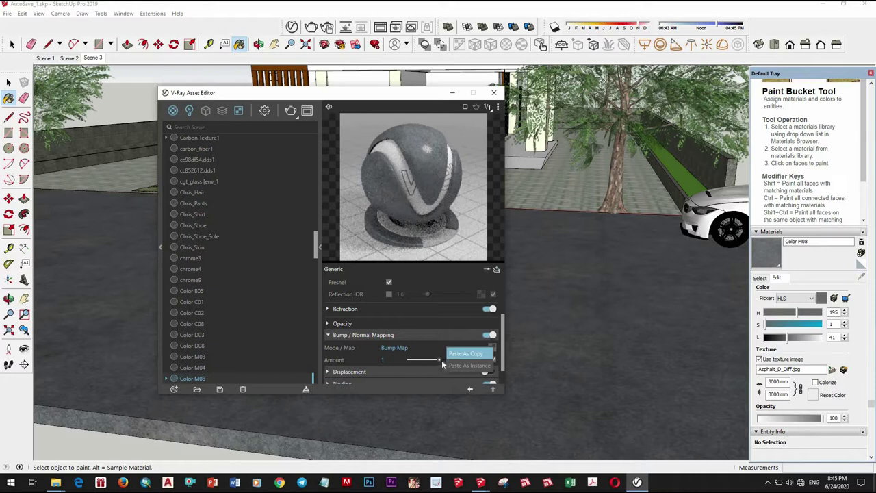
left_click(385, 360)
type("2")
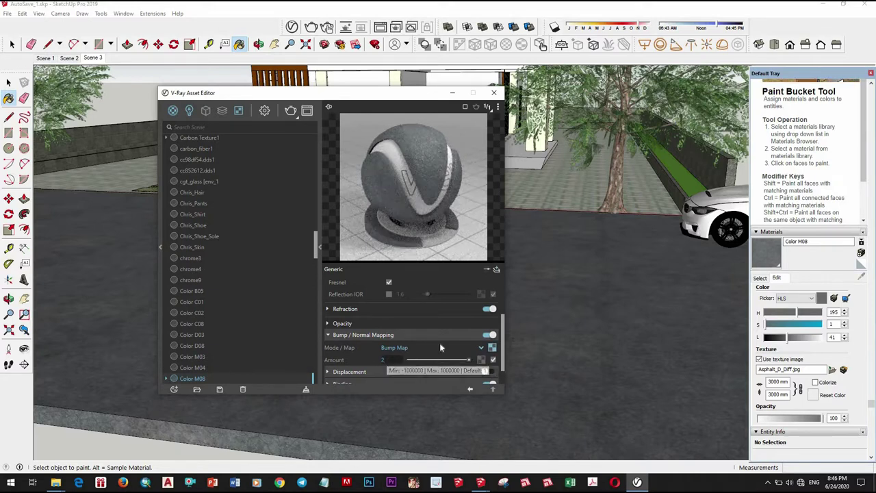
scroll(467, 328, "up", 3)
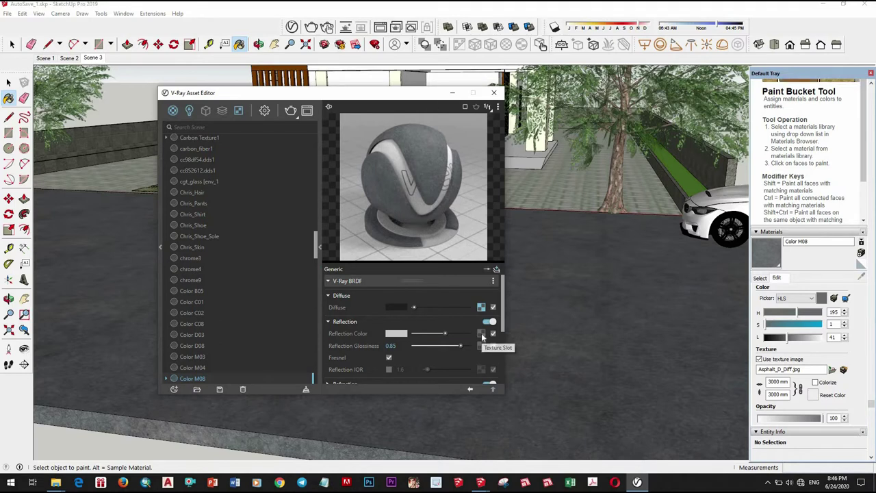
- Load NtdUI.png as the reflection colour bitmap, then return to the main BRDF settings
left_click(482, 334)
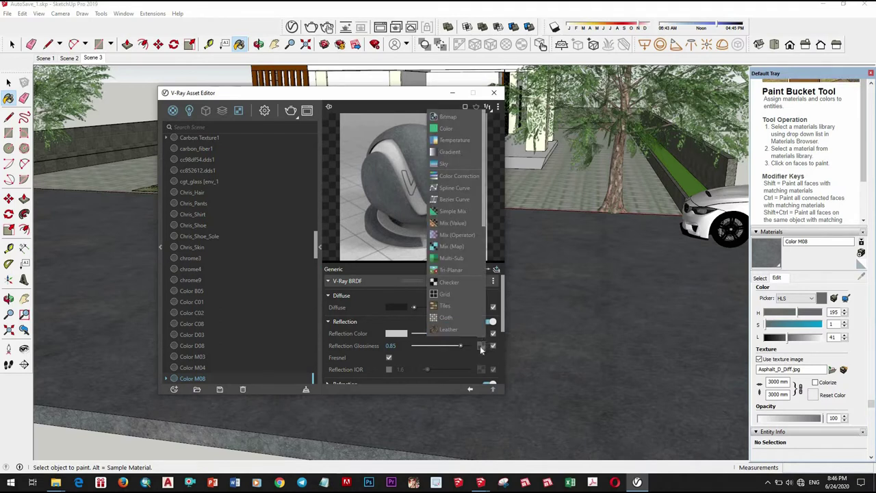
left_click(457, 117)
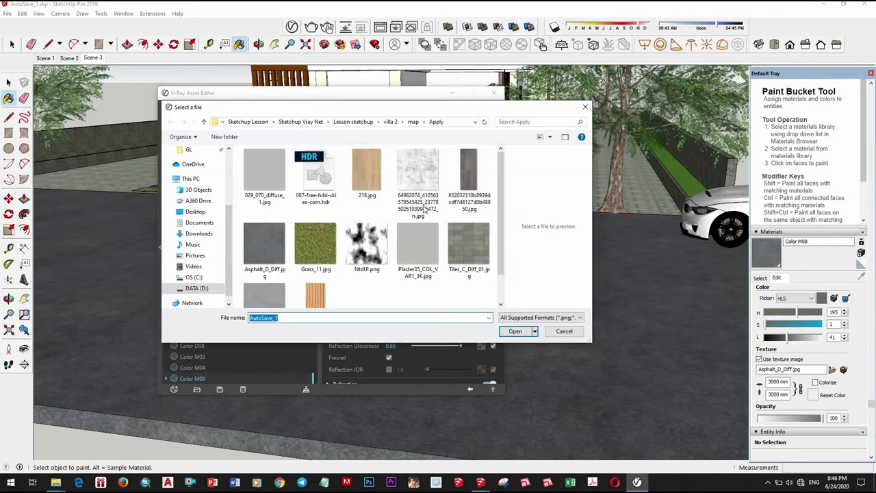
left_click(366, 243)
left_click(515, 330)
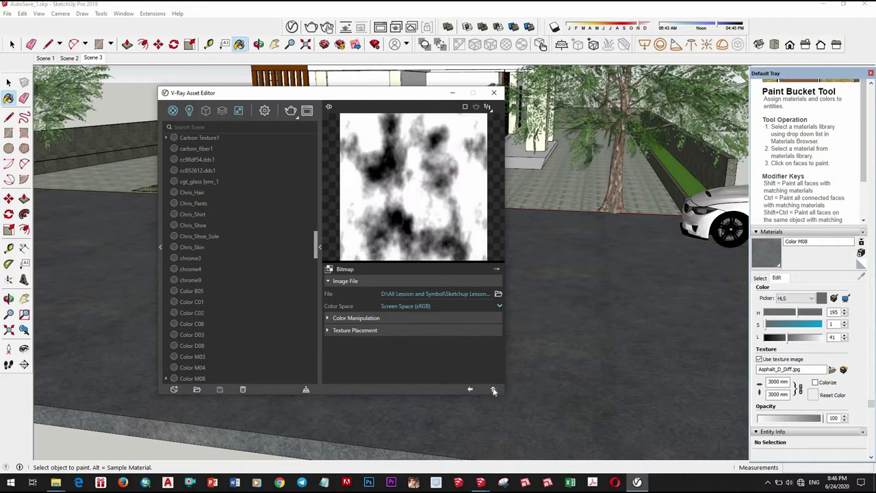
left_click(464, 307)
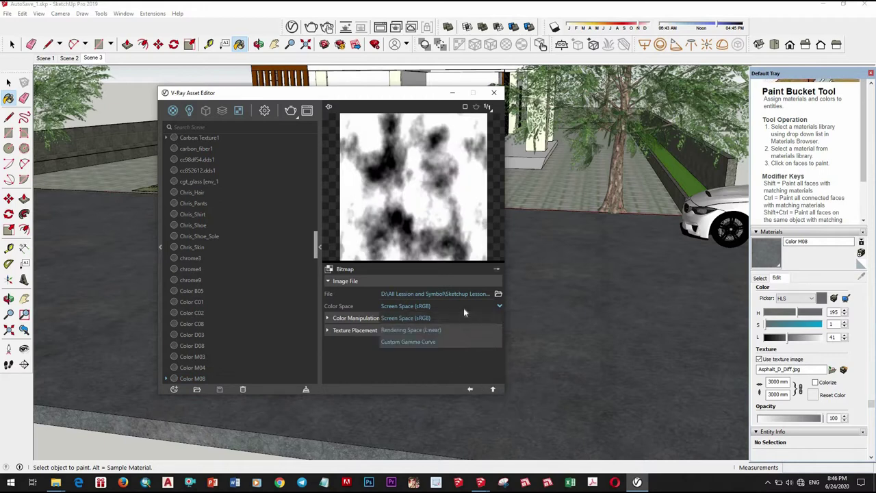
left_click(494, 391)
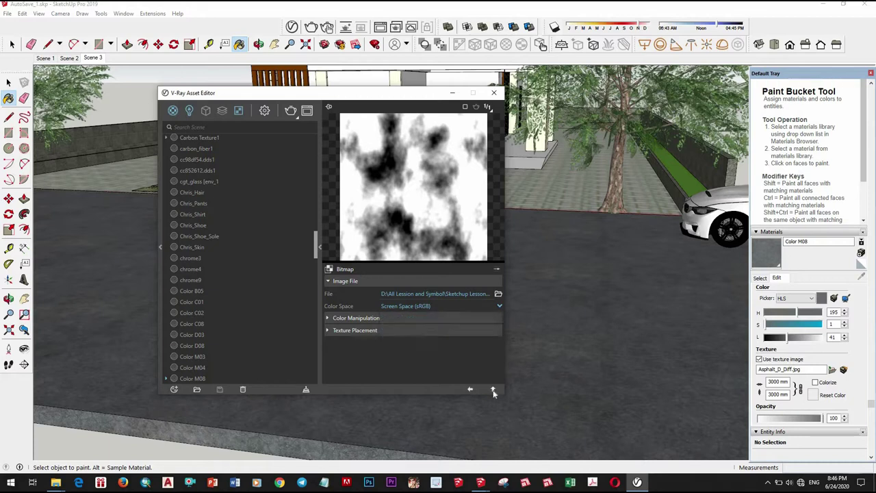
left_click(493, 390)
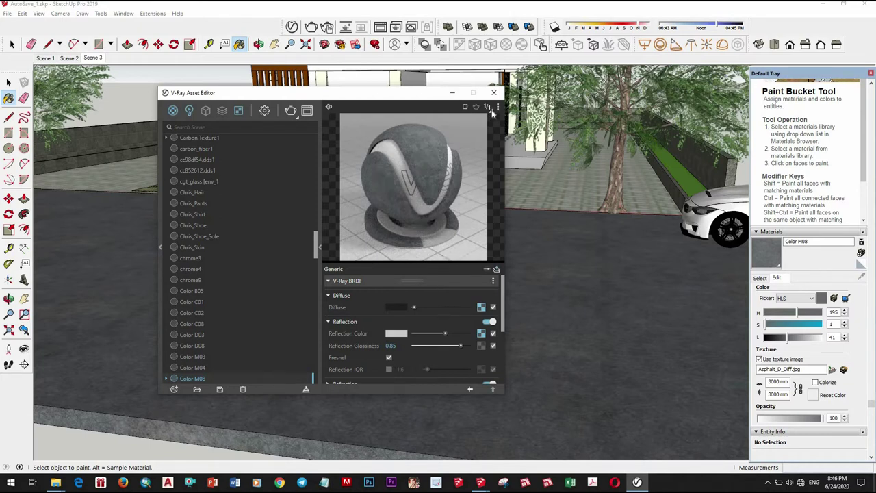
- Preview Color M08 on the floor scene and raise its reflection glossiness to 0.95
left_click(497, 107)
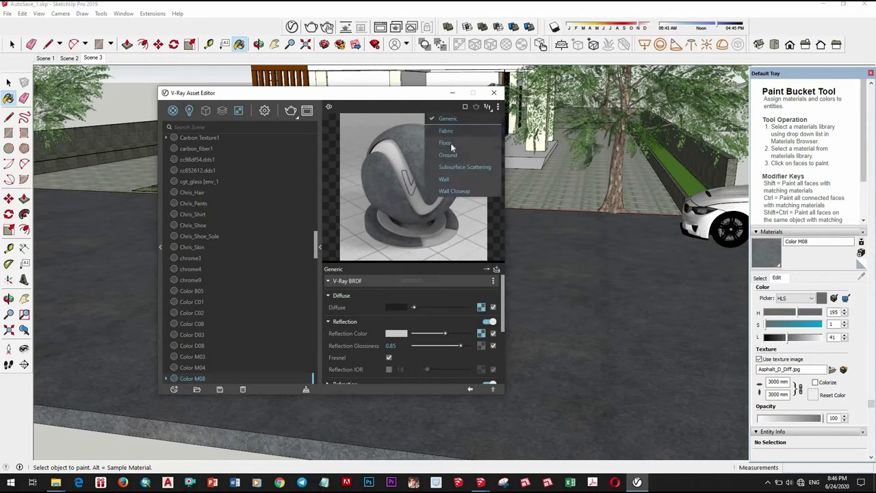
left_click(451, 143)
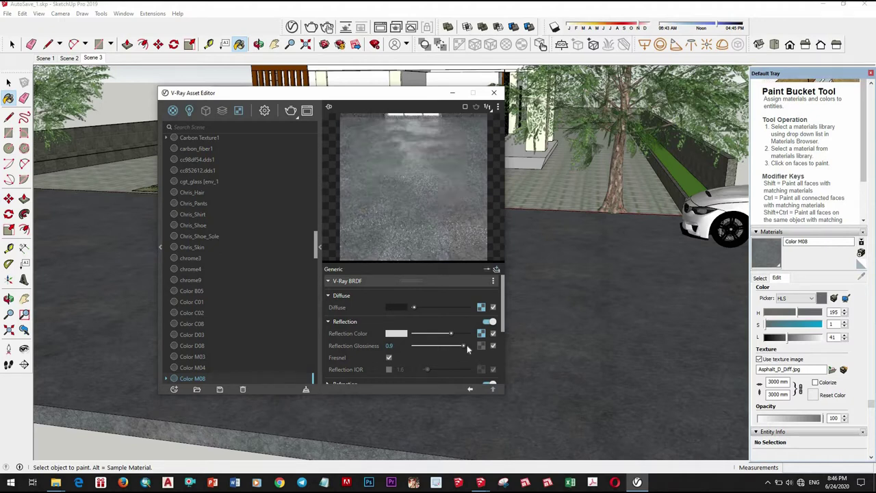
left_click_drag(465, 345, 468, 364)
scroll(450, 357, "down", 3)
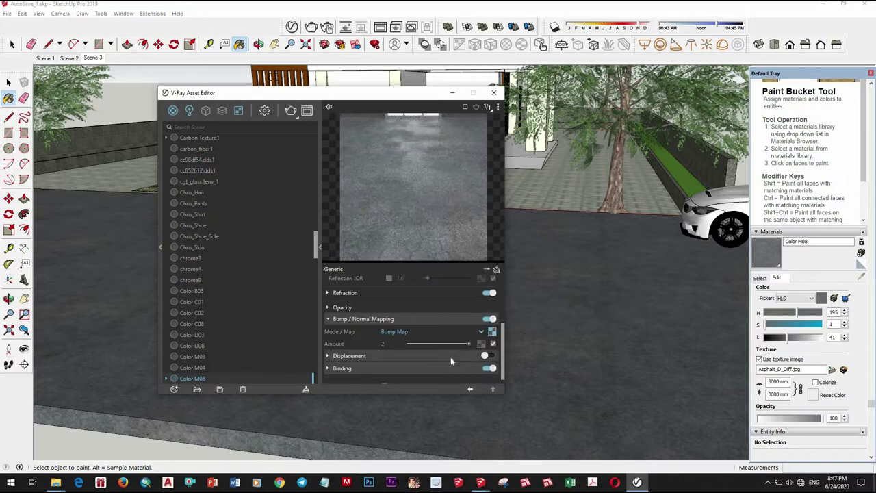
scroll(451, 358, "up", 5)
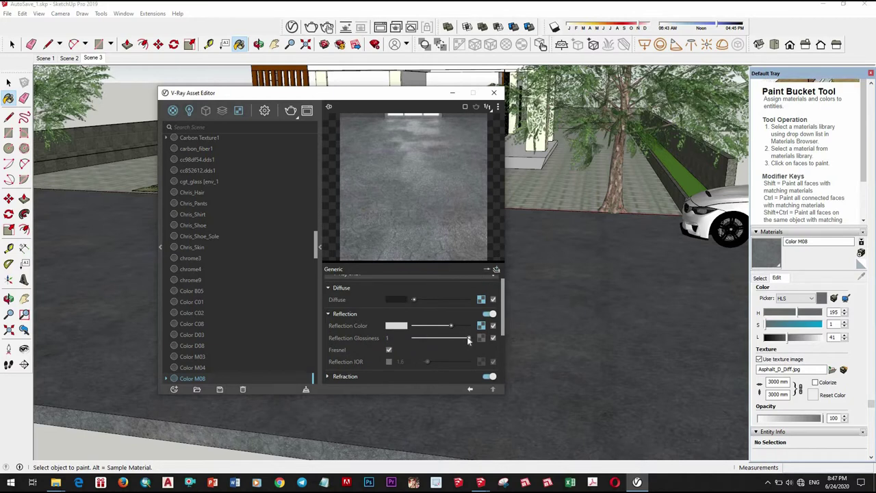
- Enable a custom reflection IOR and step it up to 5
left_click(389, 361)
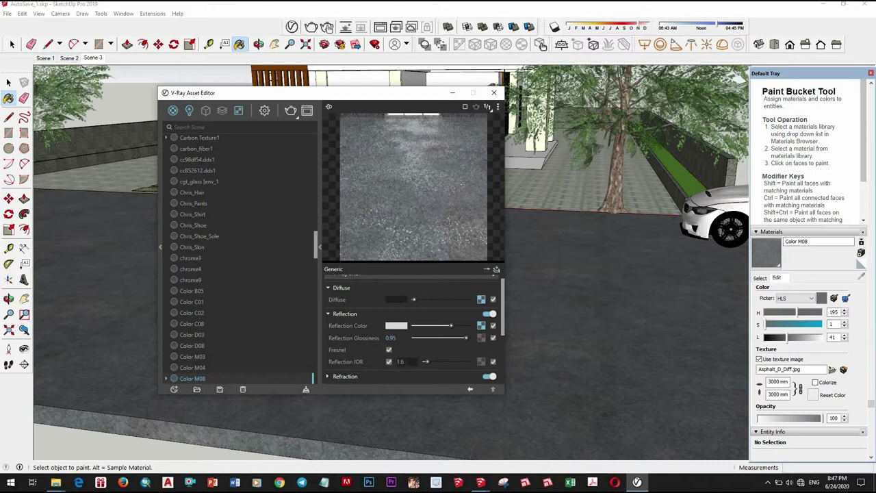
left_click(400, 361)
type("2")
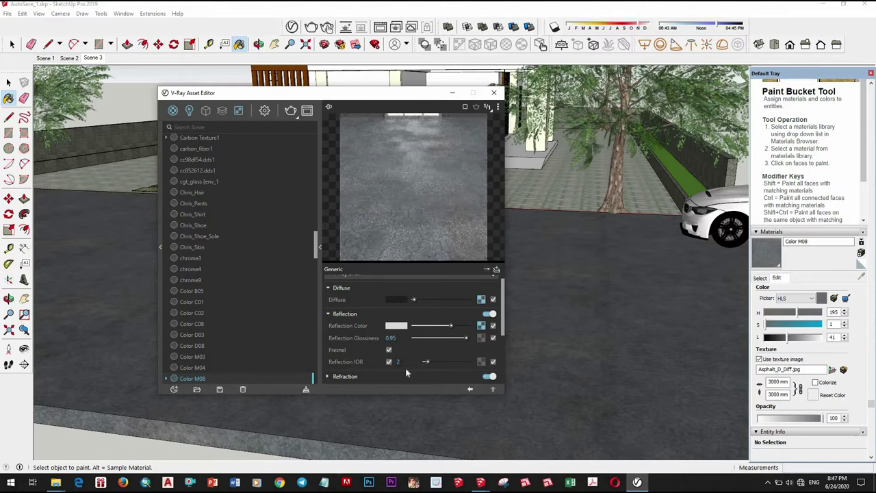
key("Return")
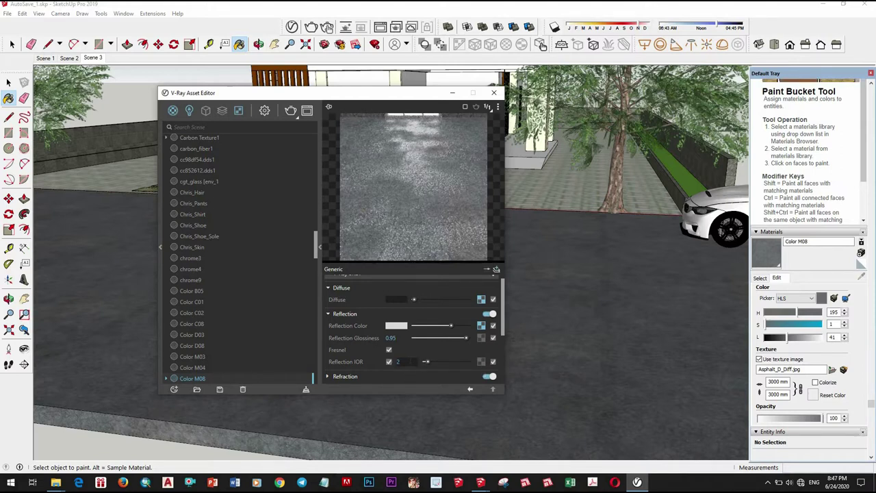
left_click(411, 361)
type("3")
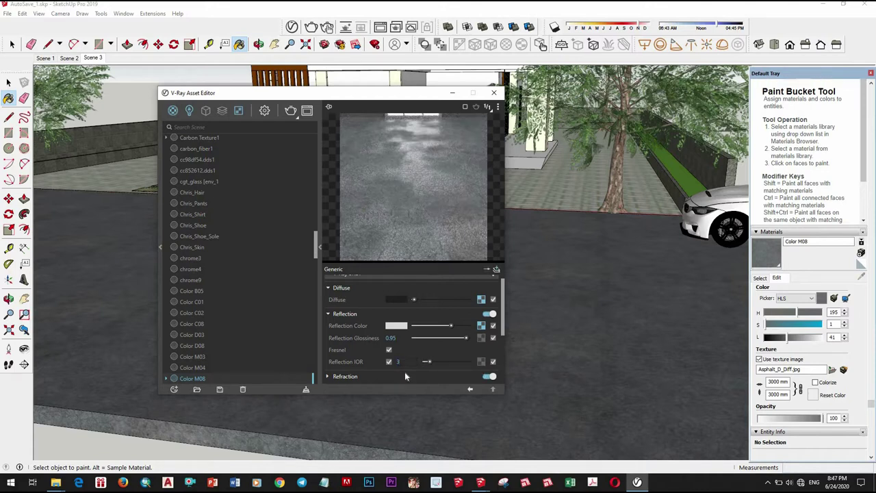
key("Return")
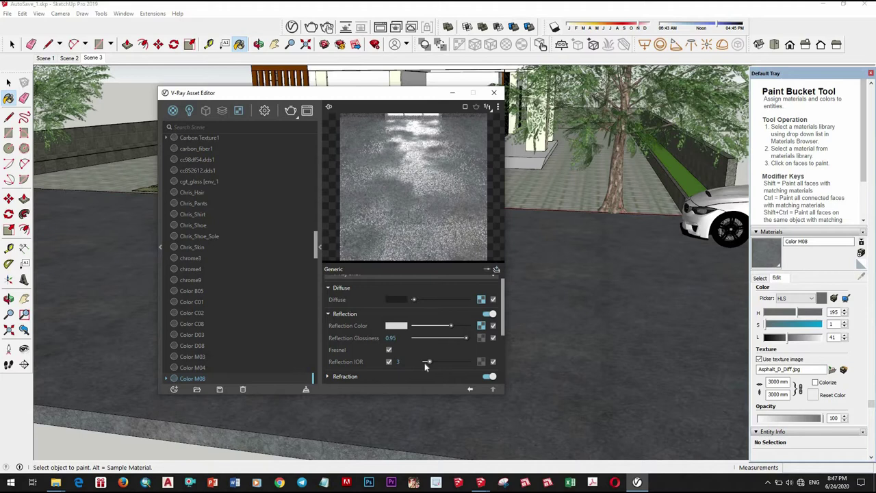
left_click(398, 362)
type("4")
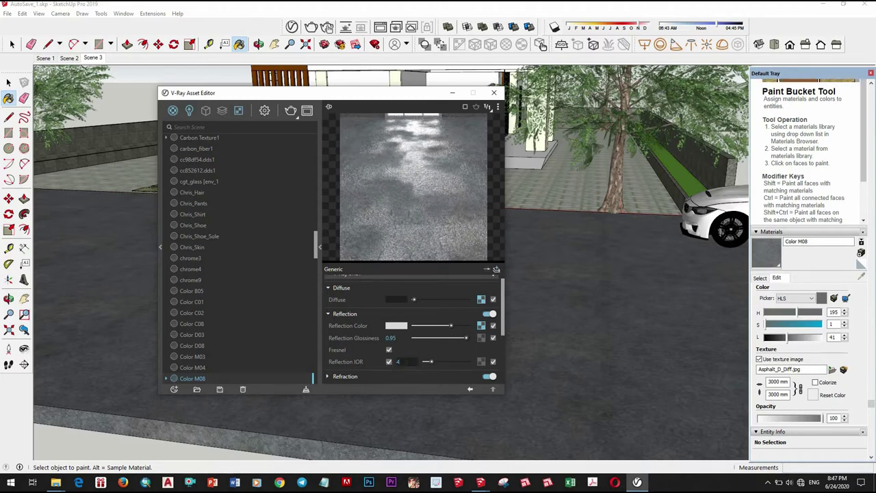
key("Return")
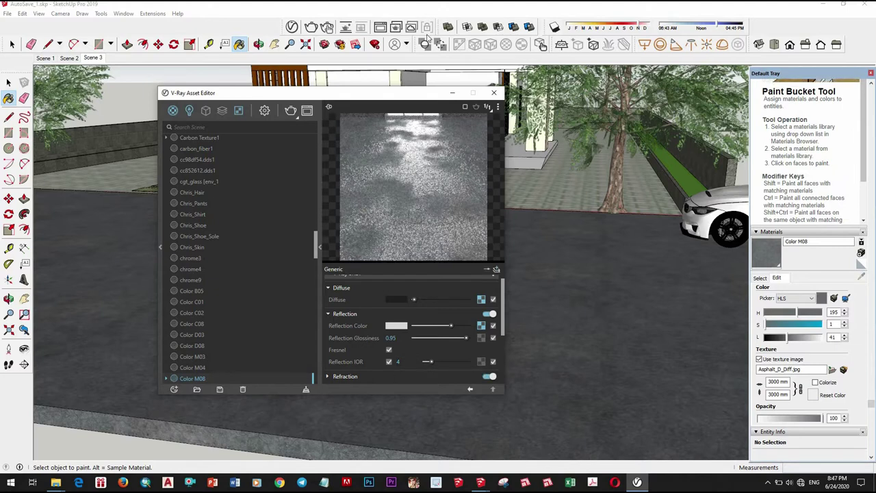
type("5")
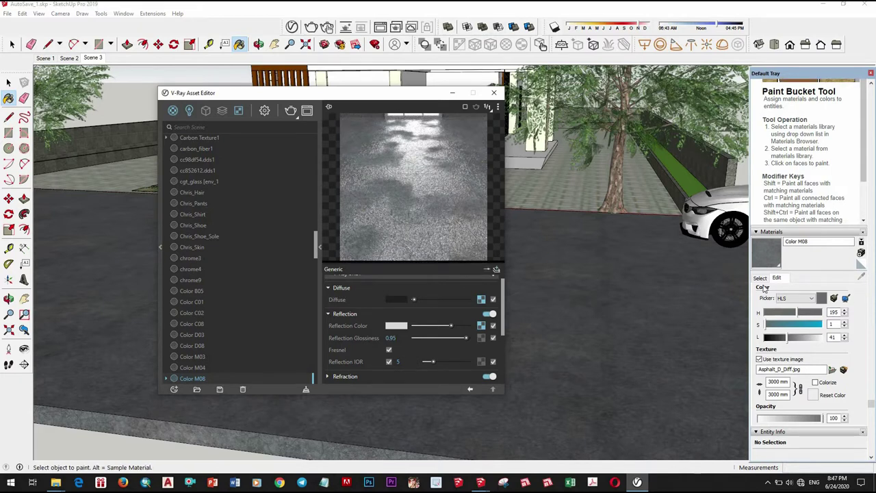
- Move the material editor aside and orbit the view toward the paving and car
left_click(760, 277)
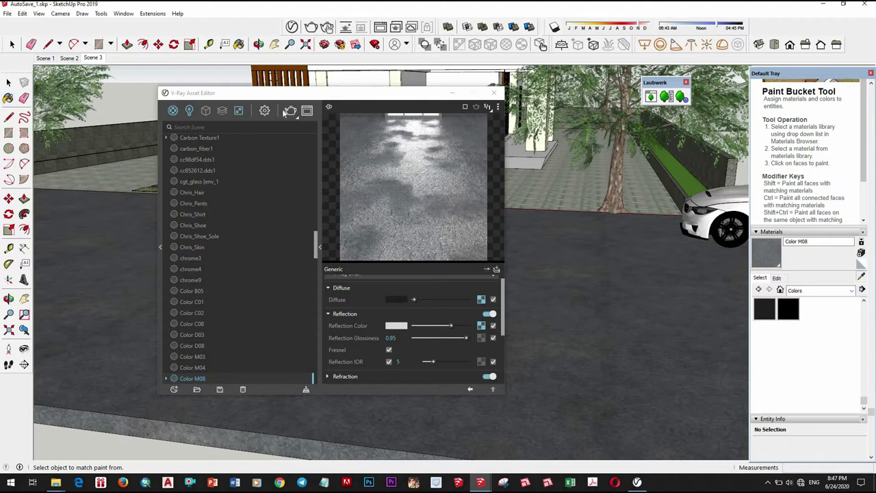
left_click_drag(381, 94, 266, 111)
scroll(605, 215, "up", 3)
middle_click_drag(605, 215, 584, 187)
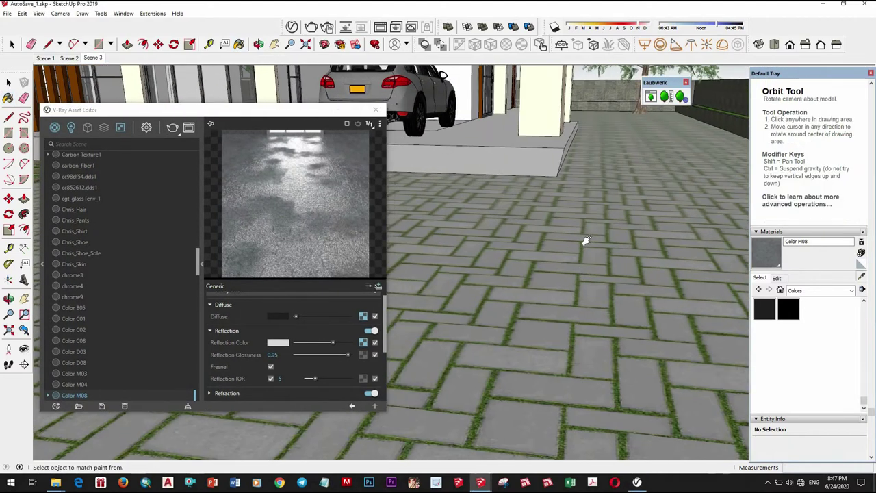
- Sample the herringbone pavers and enable their bump mapping with an amount of 2
left_click(424, 240, "alt")
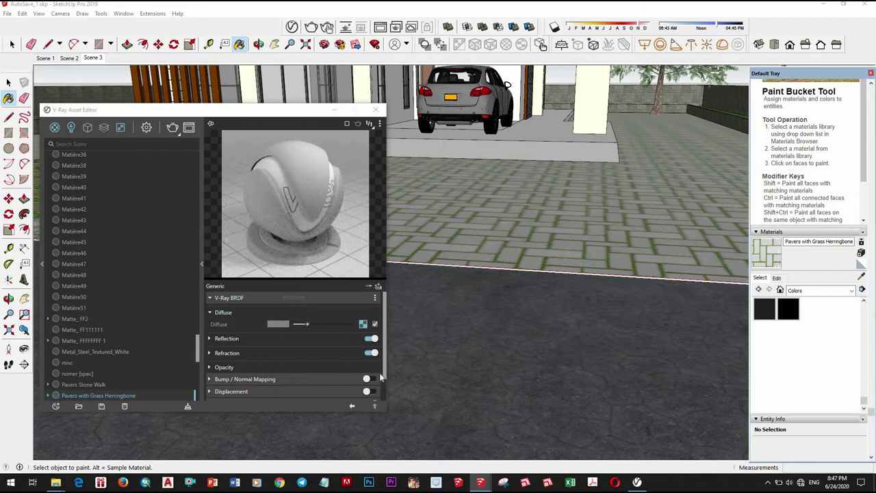
right_click(362, 326)
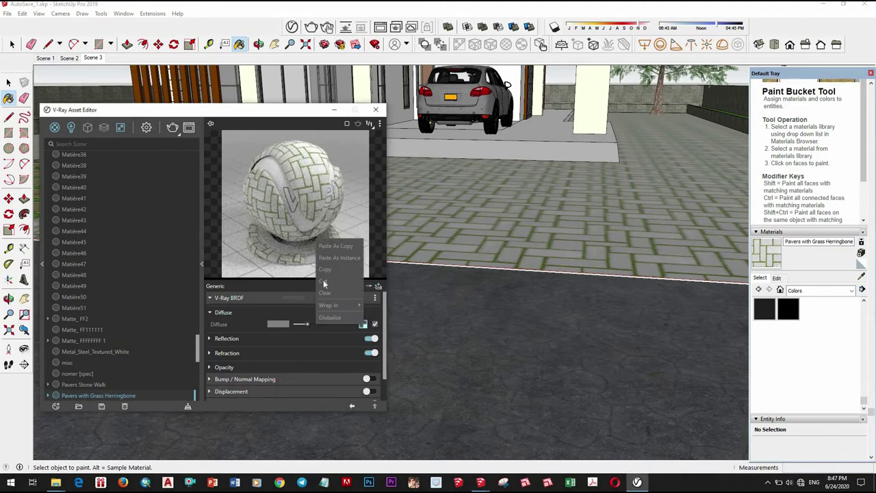
left_click(307, 357)
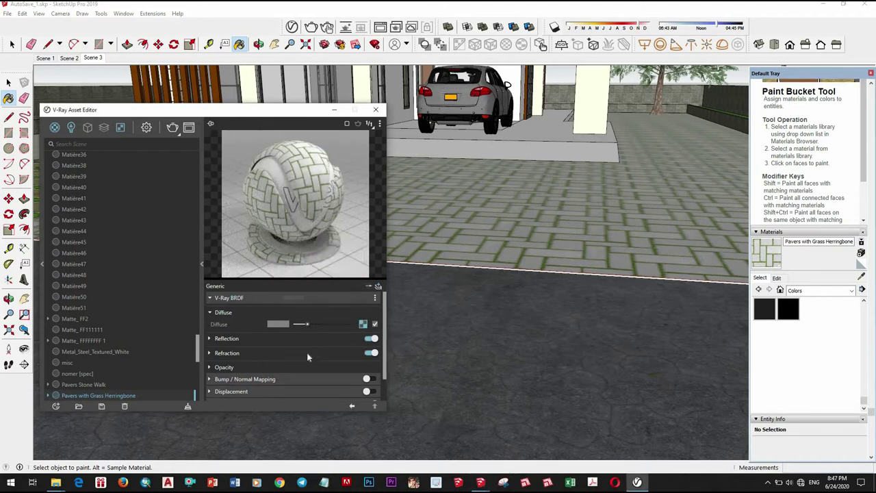
scroll(344, 347, "down", 1)
left_click(338, 351)
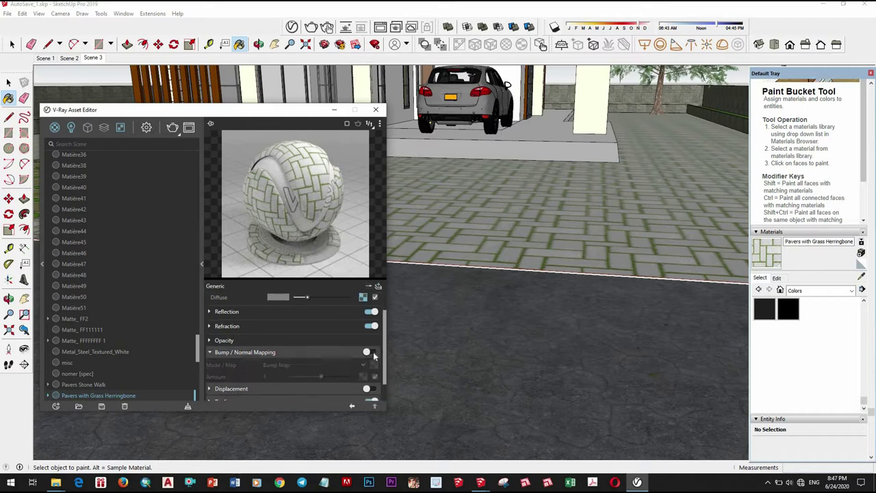
left_click(370, 352)
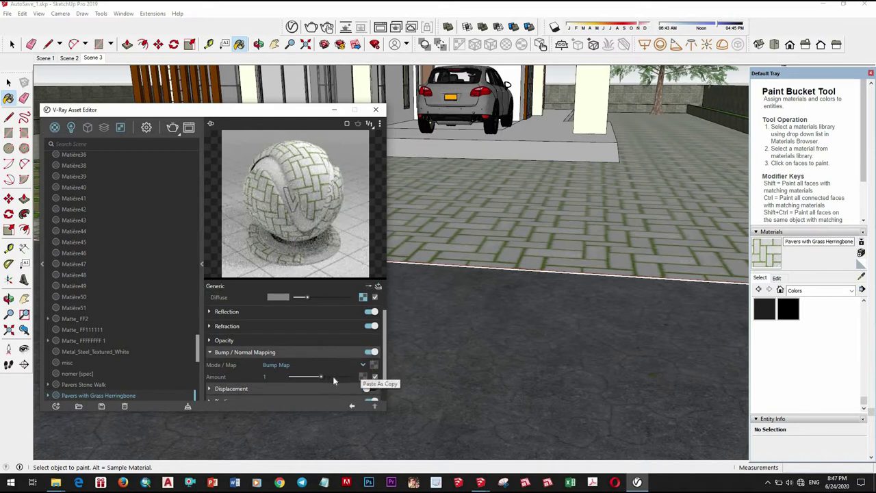
left_click_drag(324, 377, 351, 377)
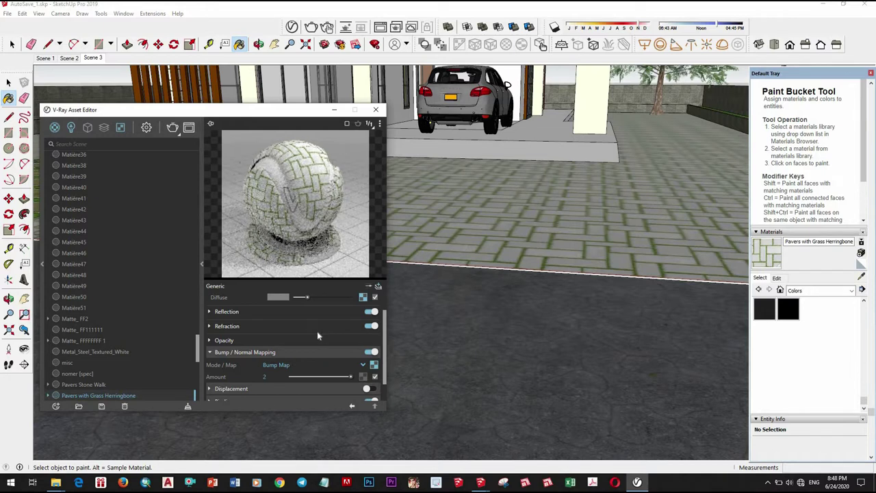
scroll(328, 346, "up", 1)
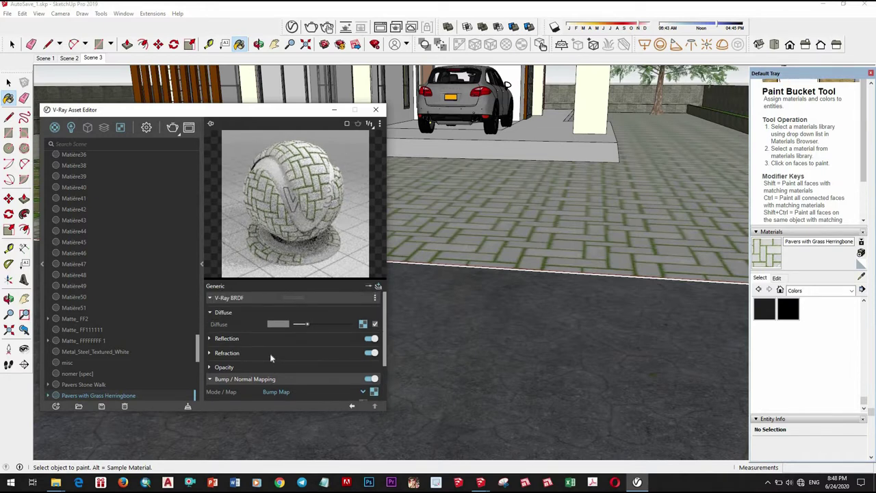
- Brighten the pavers' reflection colour from black to near white
left_click(322, 338)
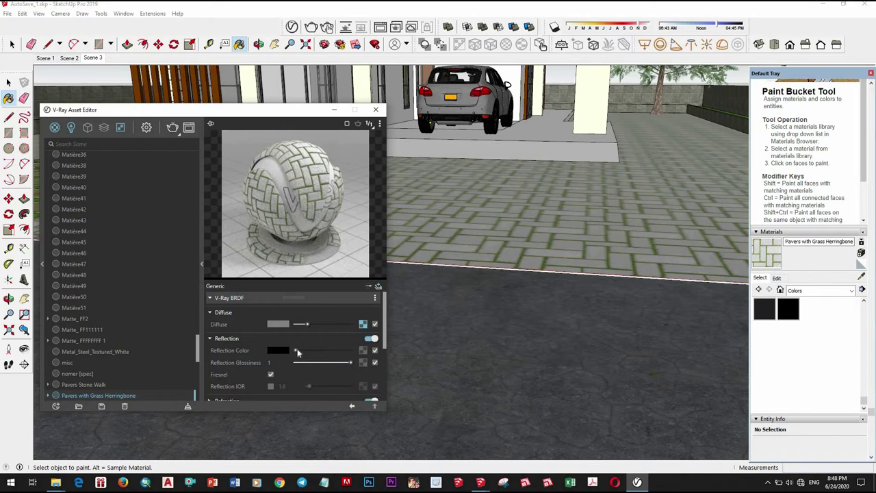
left_click(310, 351)
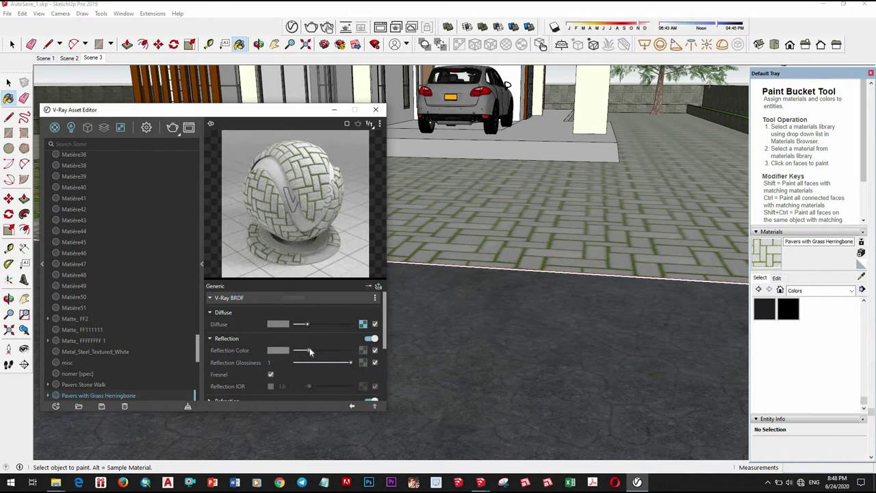
mouse_move(310, 351)
left_mouse_down()
mouse_move(328, 354)
mouse_move(321, 352)
left_mouse_up()
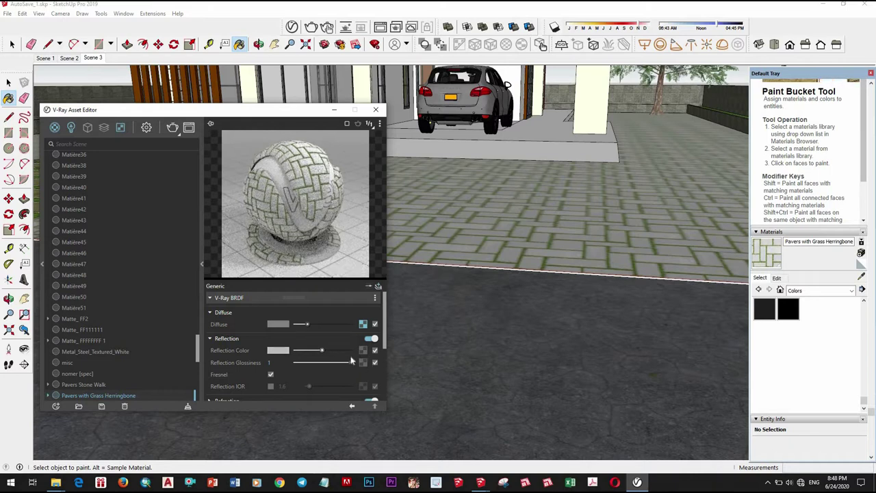
left_click(331, 352)
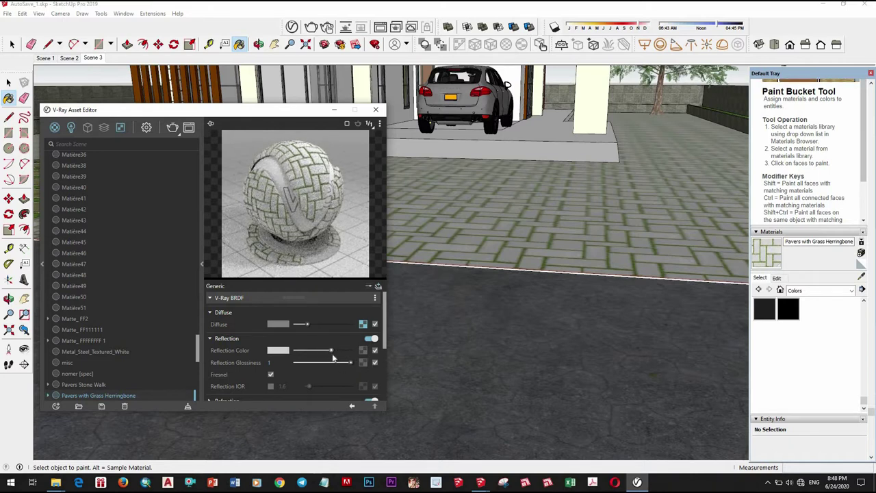
left_click(337, 352)
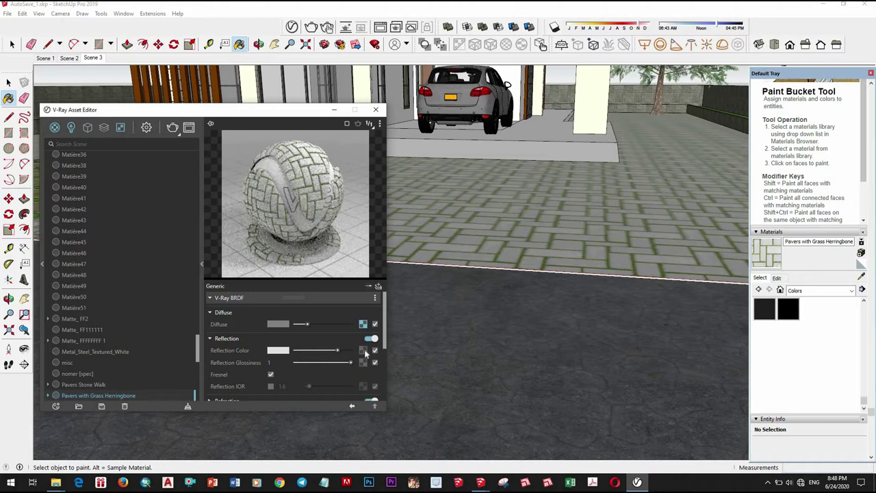
- Drive the reflection colour with the NtdUI.png bitmap texture
right_click(364, 351)
left_click(364, 352)
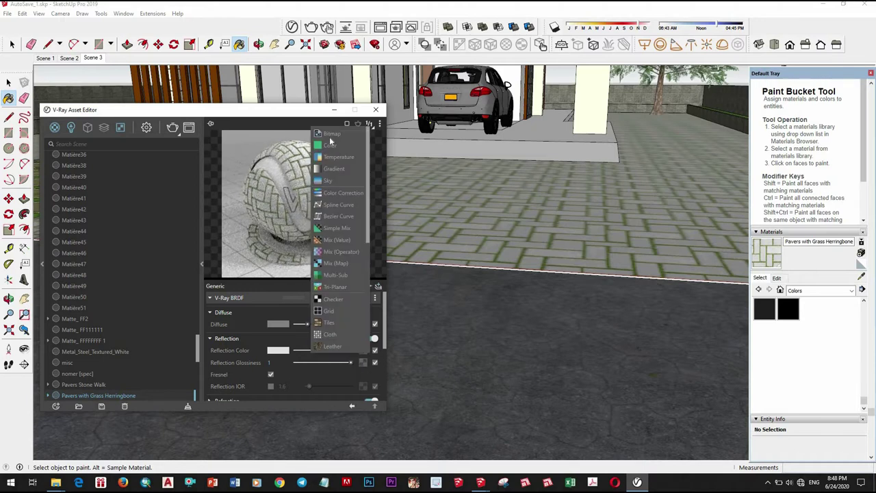
left_click(282, 240)
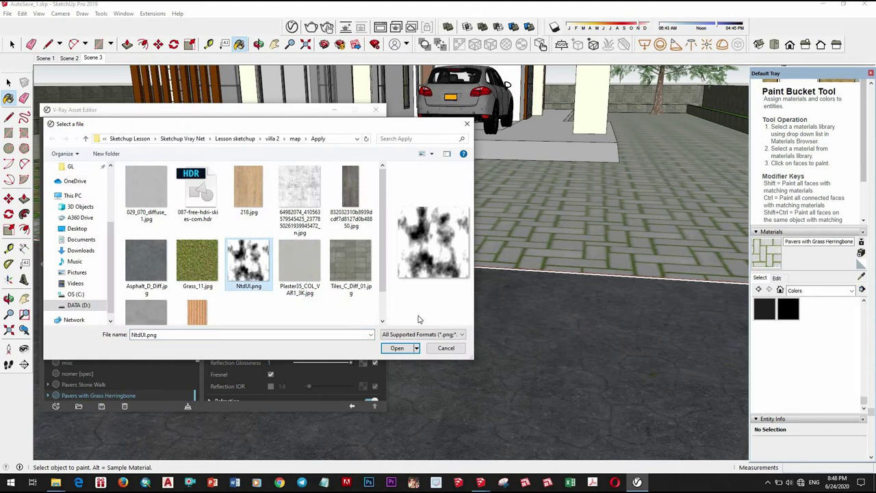
left_click(401, 349)
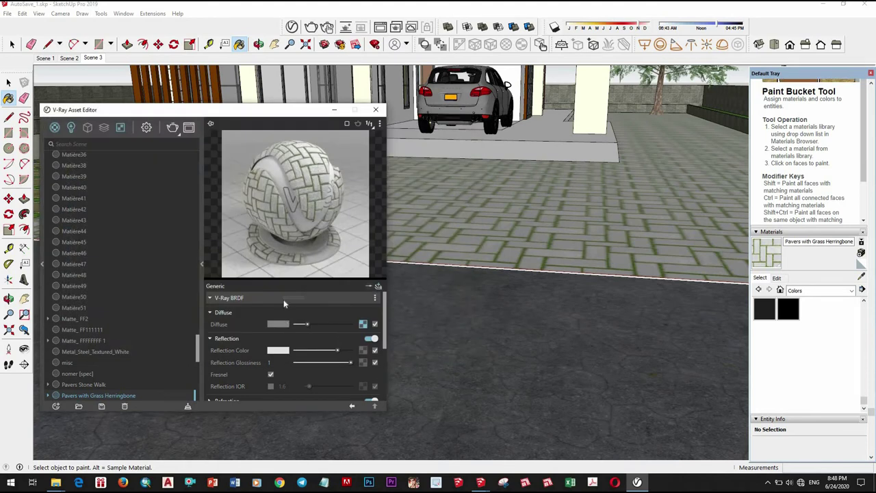
left_click(374, 405)
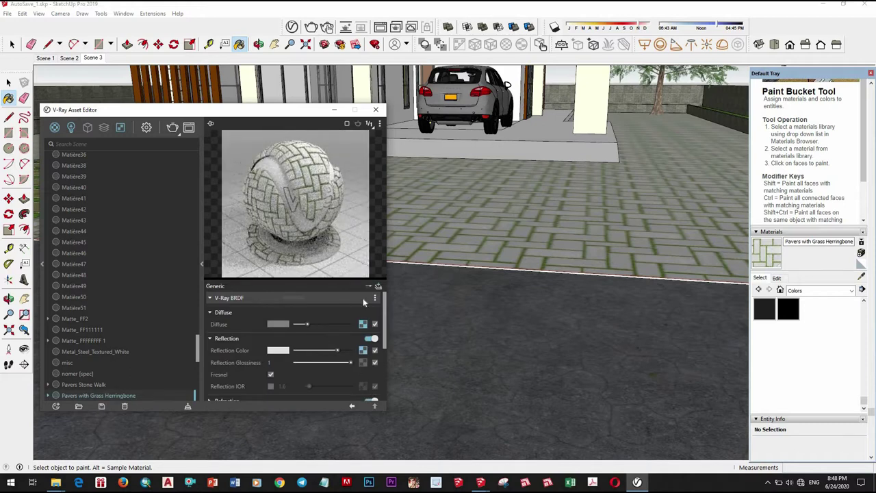
- Switch the material preview to the Floor scene
left_click(380, 124)
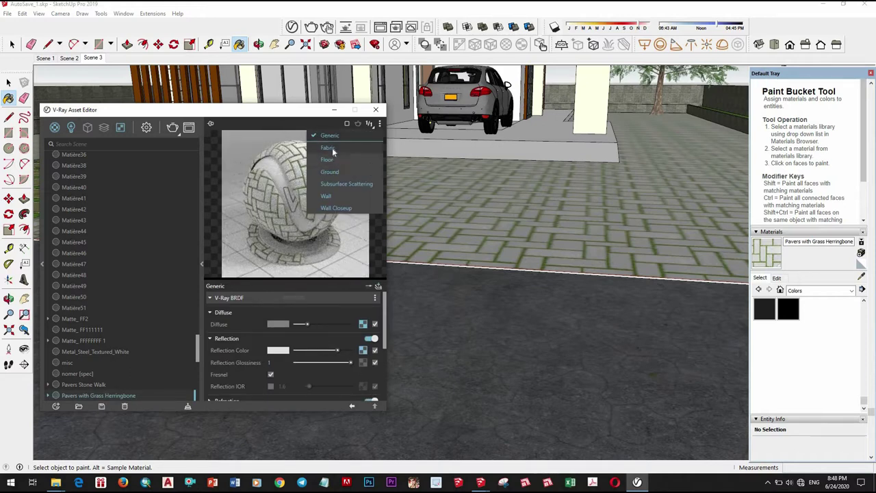
left_click(331, 148)
left_click(381, 124)
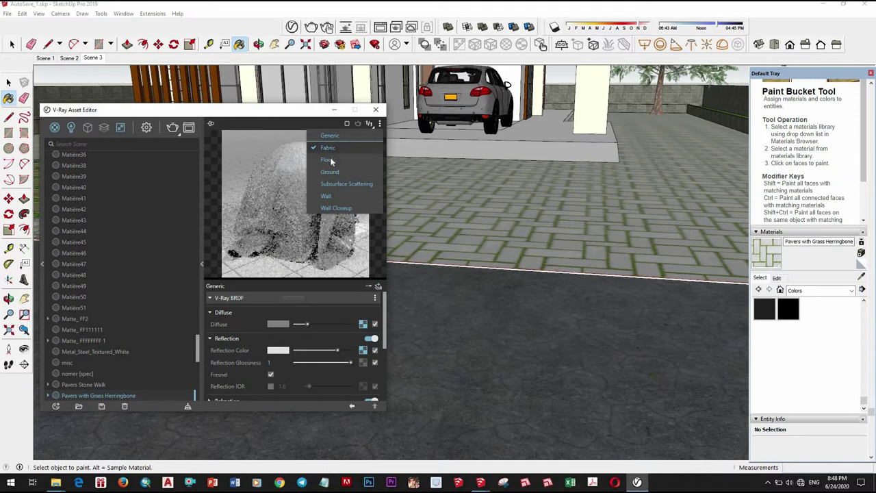
left_click(336, 214)
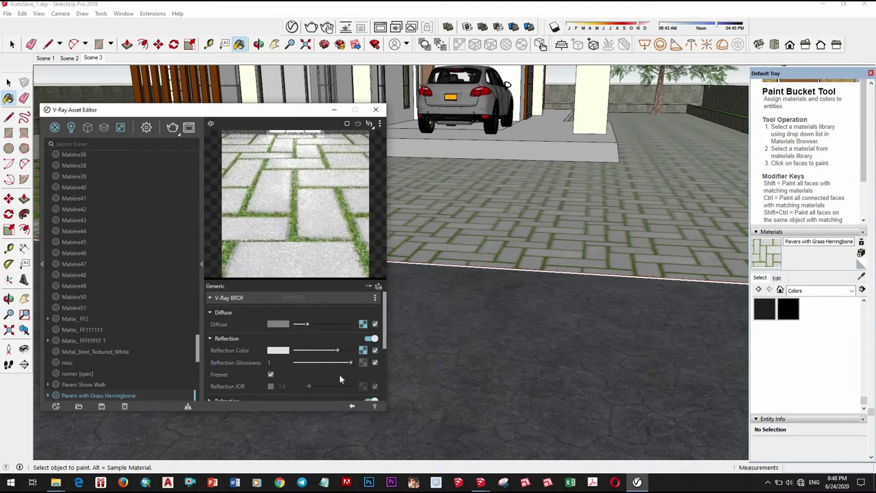
- Set the pavers' reflection IOR to 5 and orbit toward the stone walk paving
left_click(278, 386)
type("5")
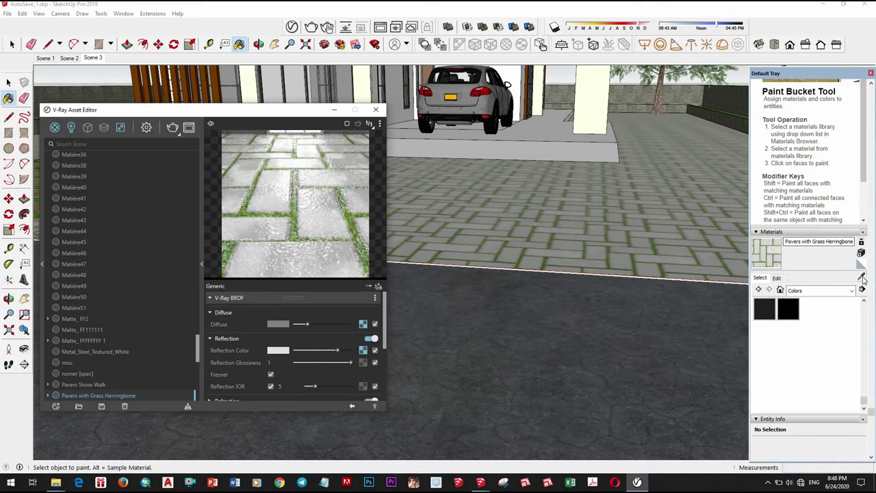
left_click(611, 241)
key("alt")
mouse_move(611, 241)
middle_mouse_down()
mouse_move(553, 315)
mouse_move(565, 299)
middle_mouse_up()
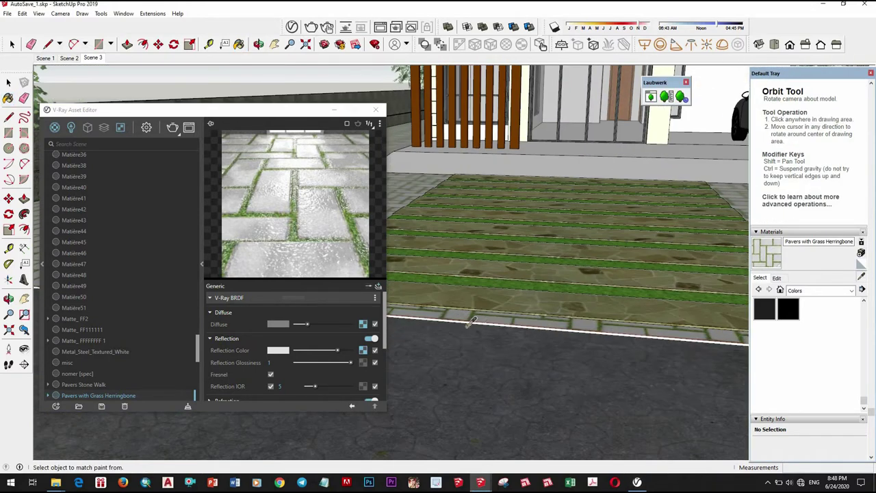
- Copy the herringbone reflection texture and paste it into Pavers Stone Walk's reflection
right_click(364, 351)
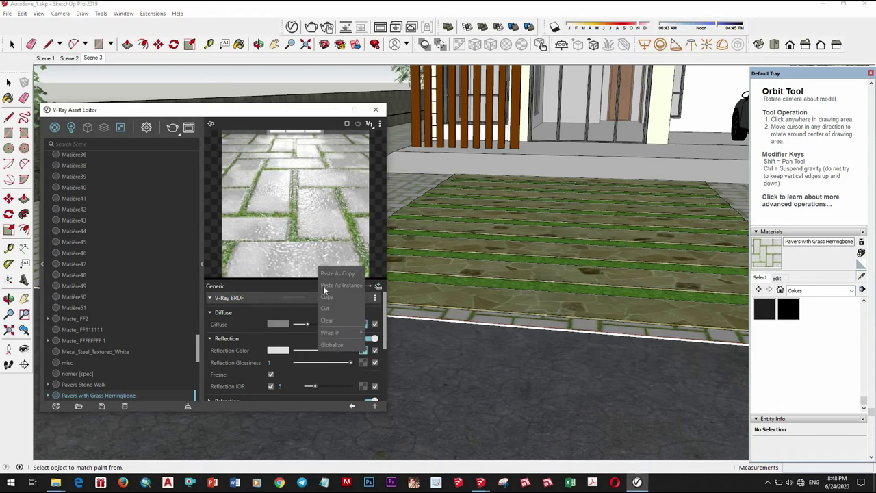
left_click(329, 297)
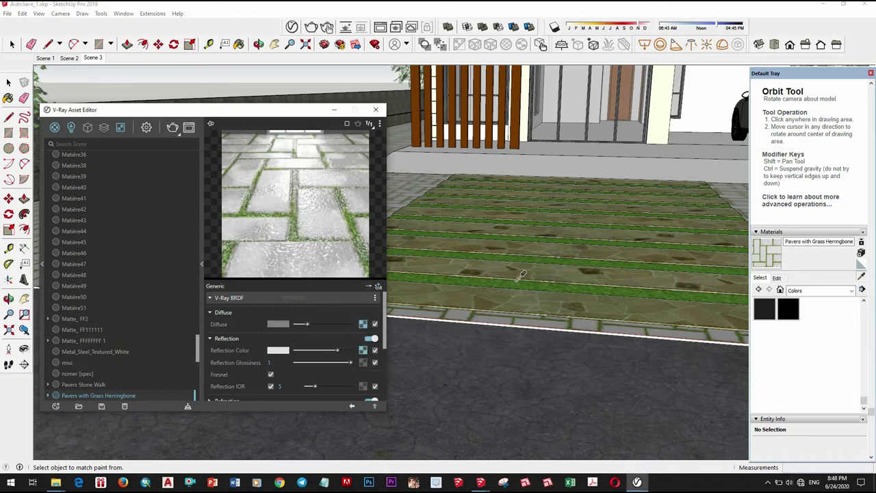
scroll(599, 294, "down", 2)
left_click(553, 303)
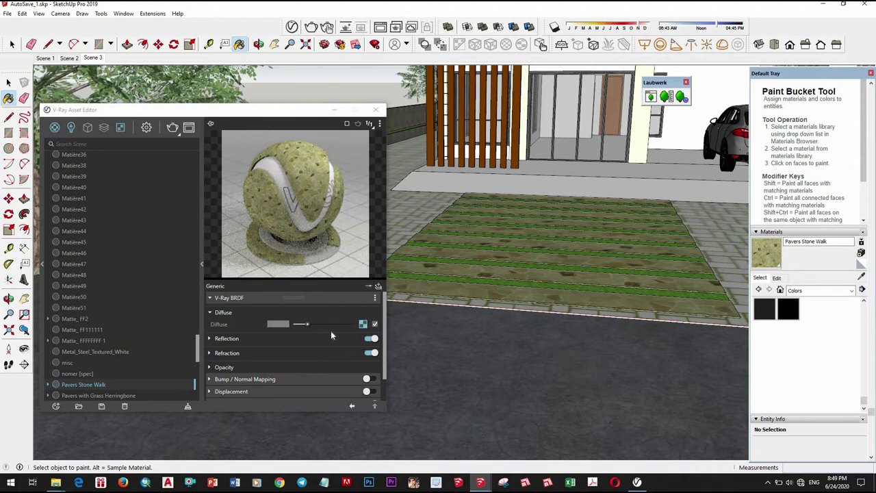
scroll(331, 334, "down", 1)
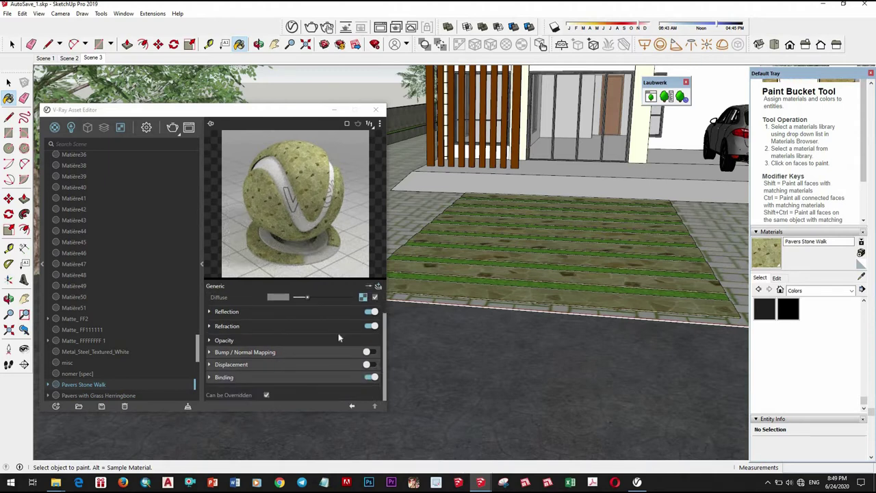
left_click(280, 315)
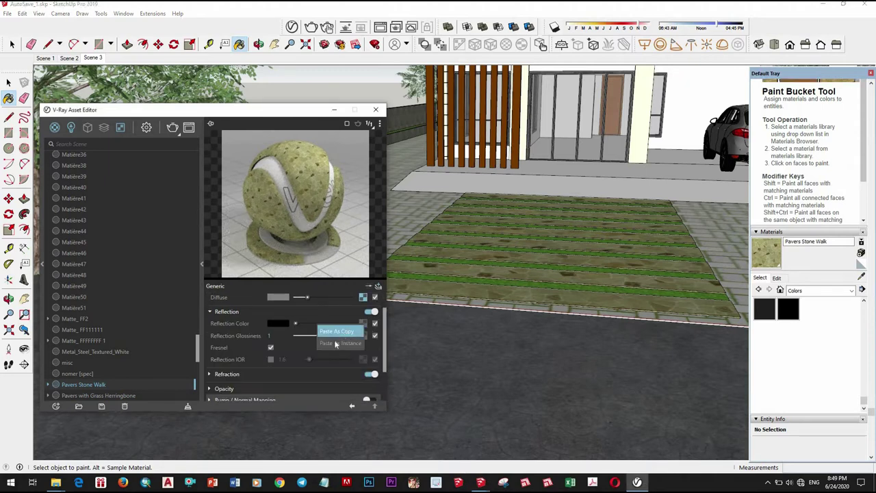
left_click(312, 348)
- Give the stone walk a light grey reflection with IOR 5, previewed on Floor
left_click(335, 323)
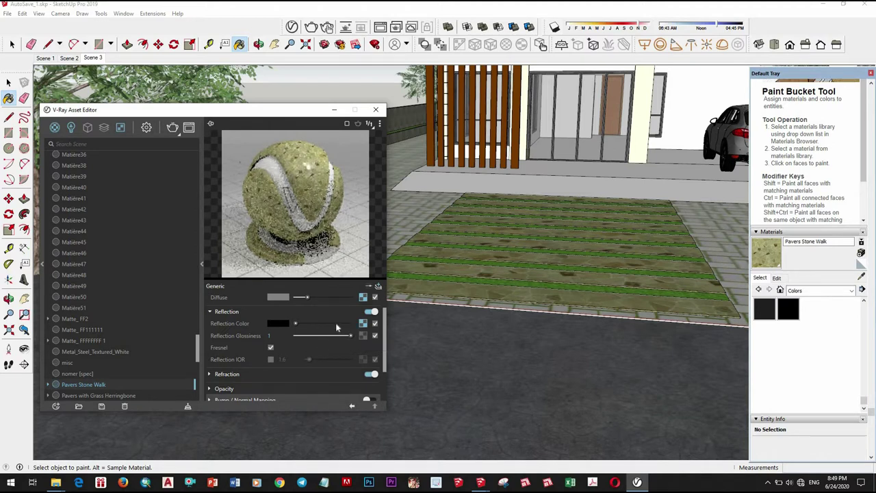
left_click(271, 360)
type("5")
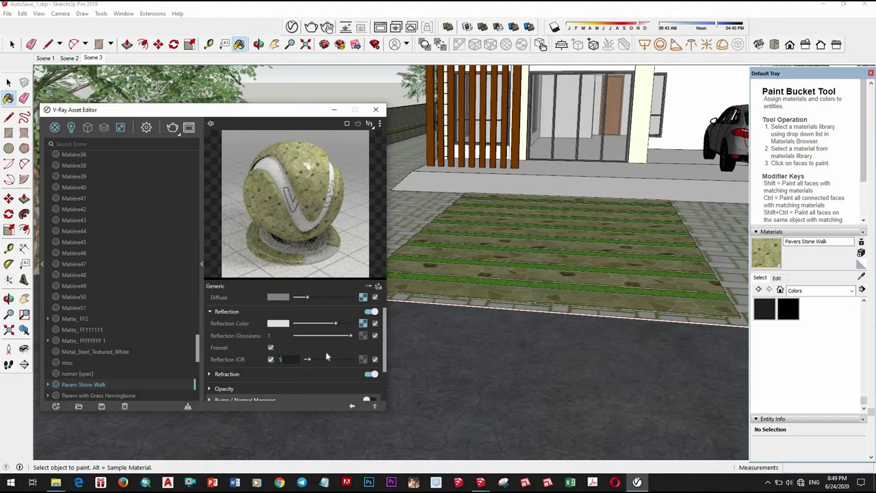
key("Return")
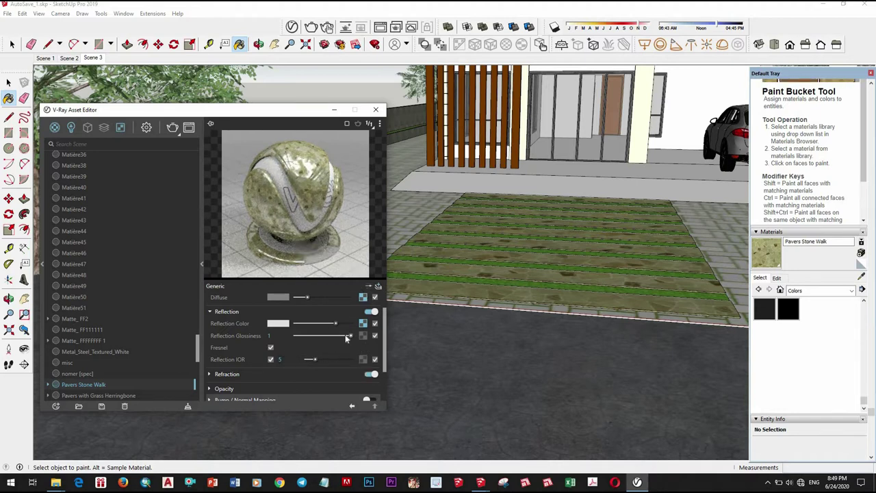
left_click(369, 123)
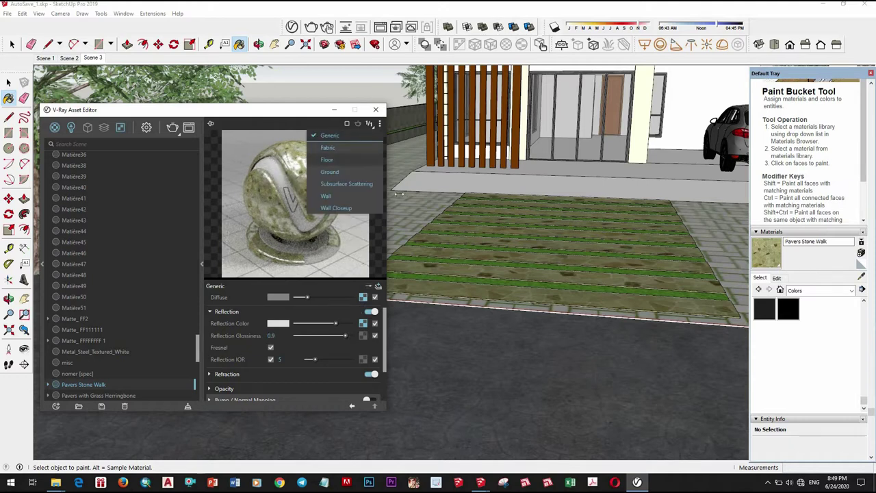
left_click(328, 160)
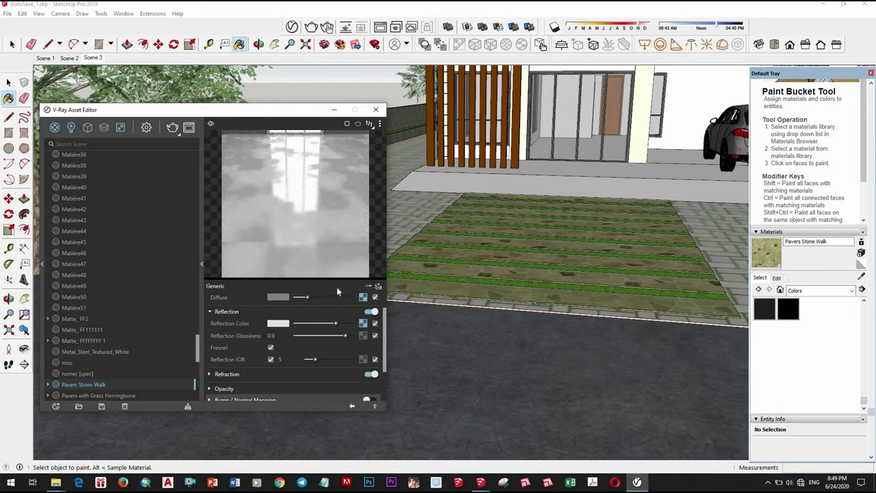
scroll(334, 302, "up", 3)
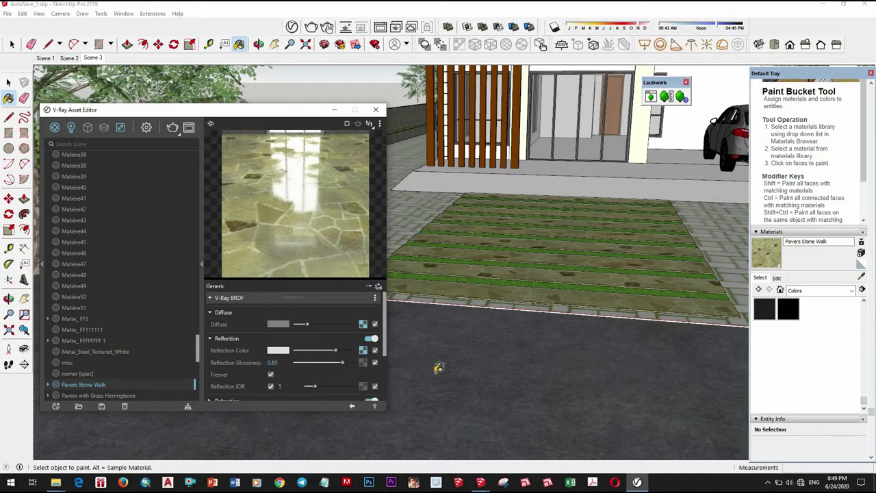
- Paste the stone diffuse texture into Pavers Stone Walk's bump map at amount 2
right_click(364, 327)
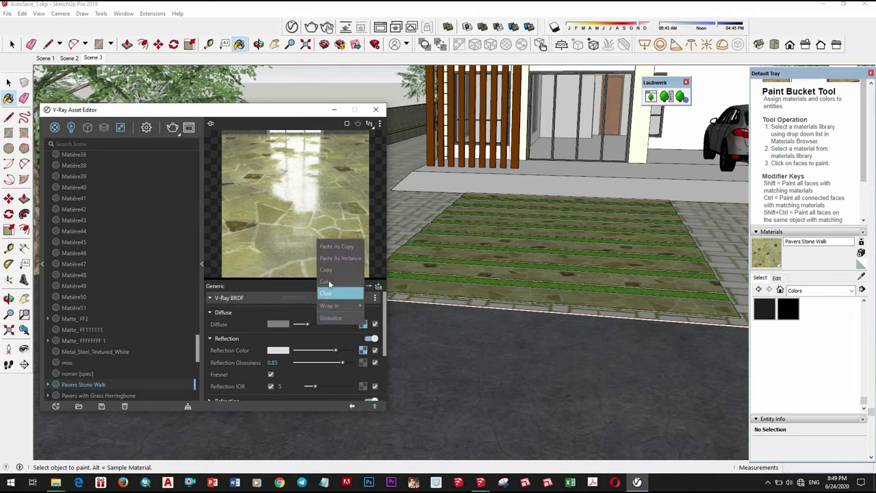
scroll(328, 352, "down", 1)
scroll(314, 344, "down", 2)
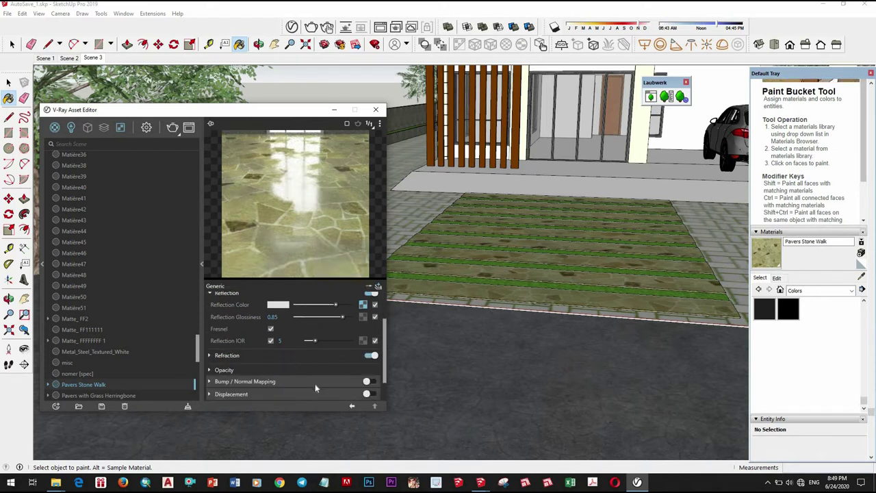
left_click(368, 382)
scroll(348, 360, "down", 2)
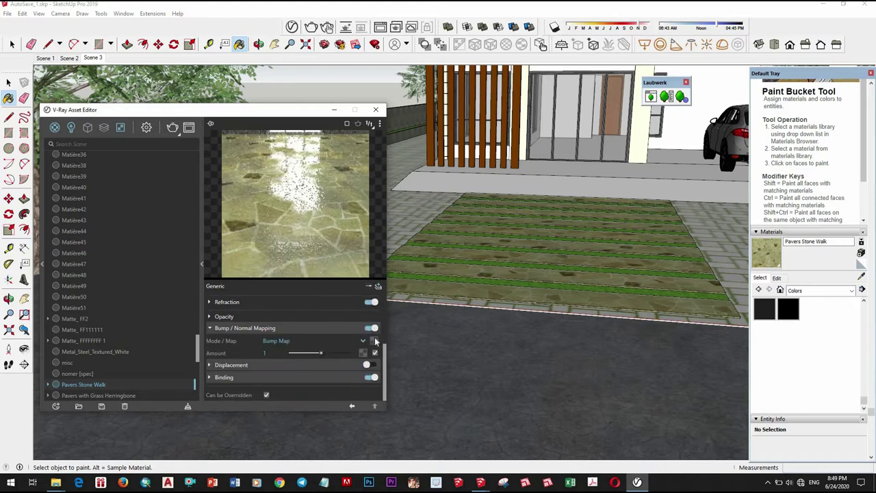
right_click(372, 342)
left_click(347, 351)
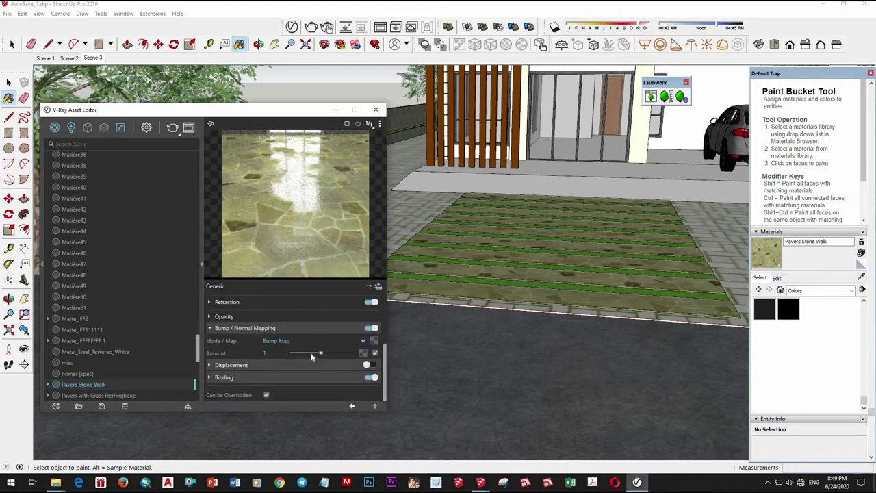
left_click_drag(320, 353, 351, 353)
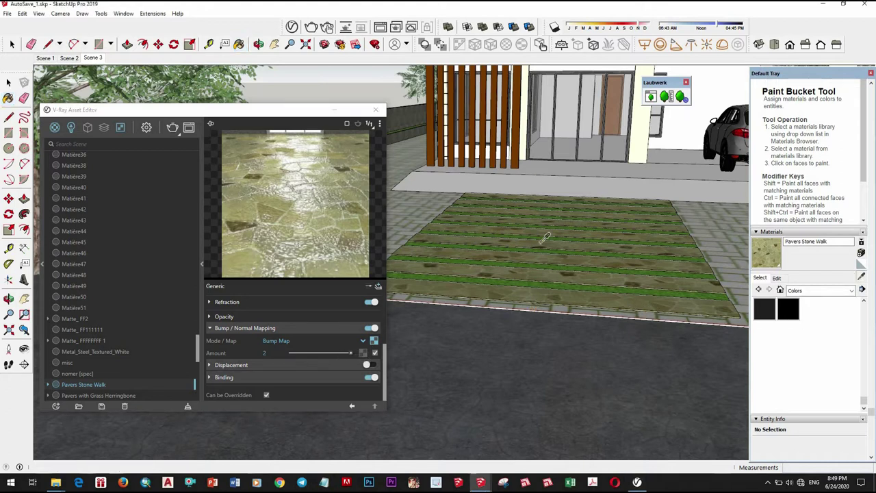
mouse_move(565, 266)
middle_mouse_down()
mouse_move(674, 262)
mouse_move(504, 337)
middle_mouse_up()
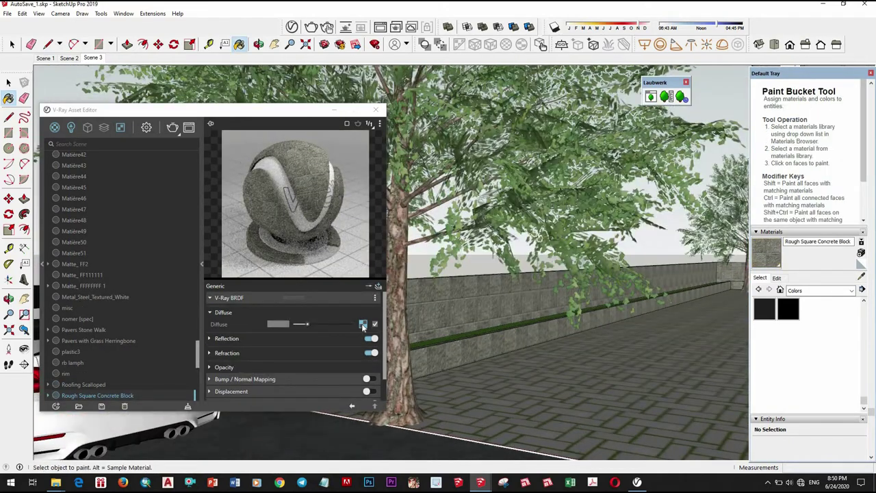
- Use the concrete block's diffuse texture as its bump map at amount 1.69
right_click(362, 325)
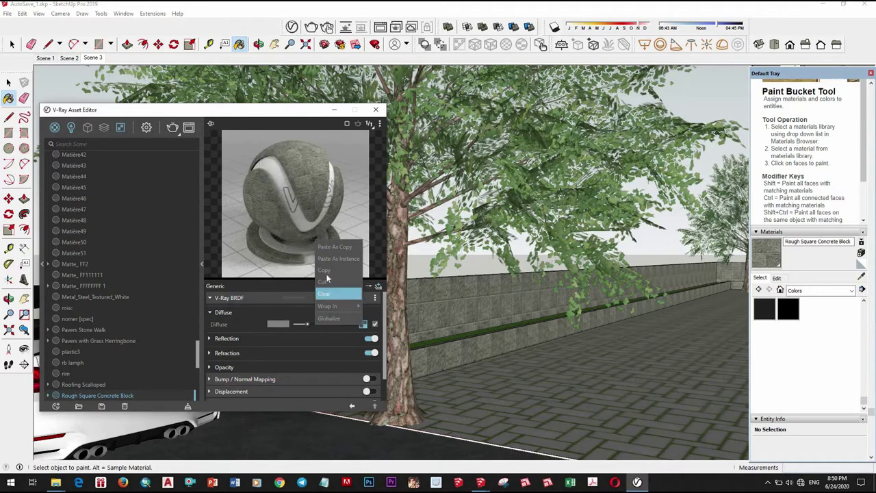
left_click(303, 381)
left_click(308, 381)
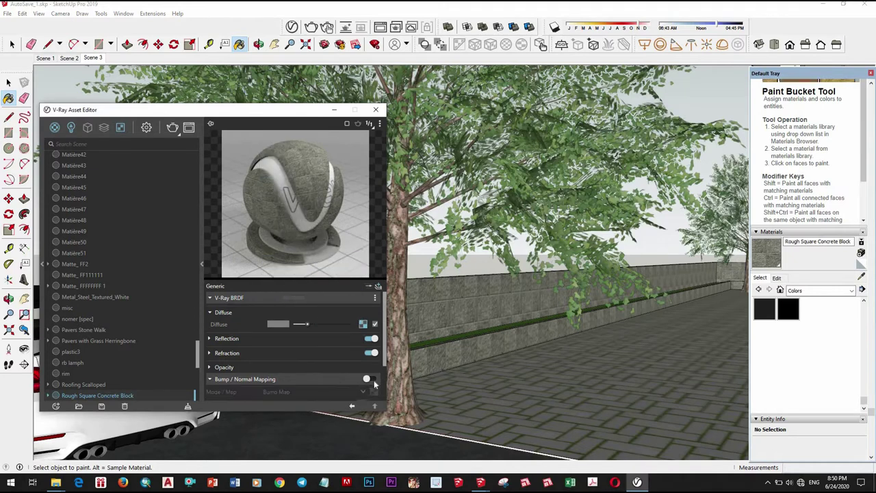
left_click(367, 378)
scroll(294, 342, "down", 2)
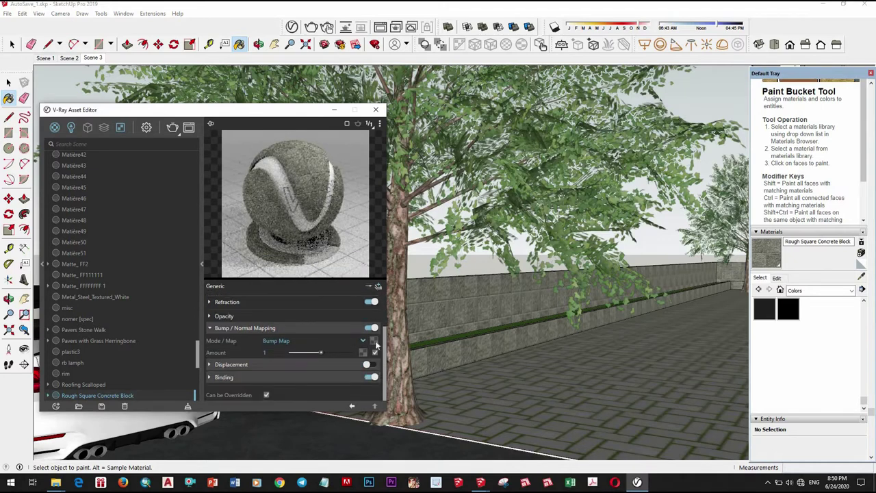
right_click(373, 340)
left_click(350, 350)
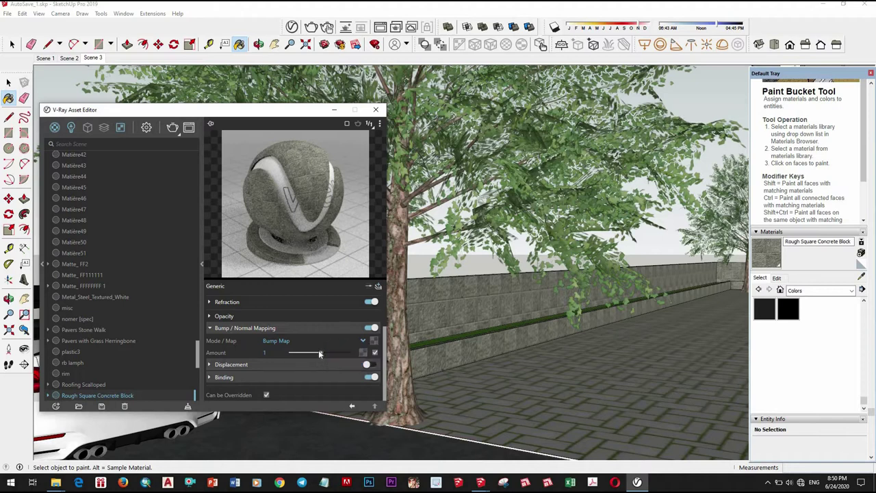
left_click(332, 352)
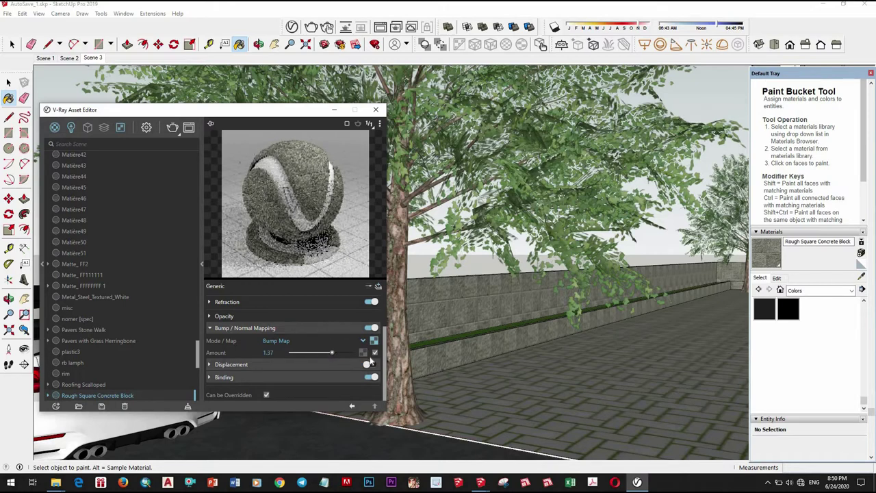
left_click(342, 352)
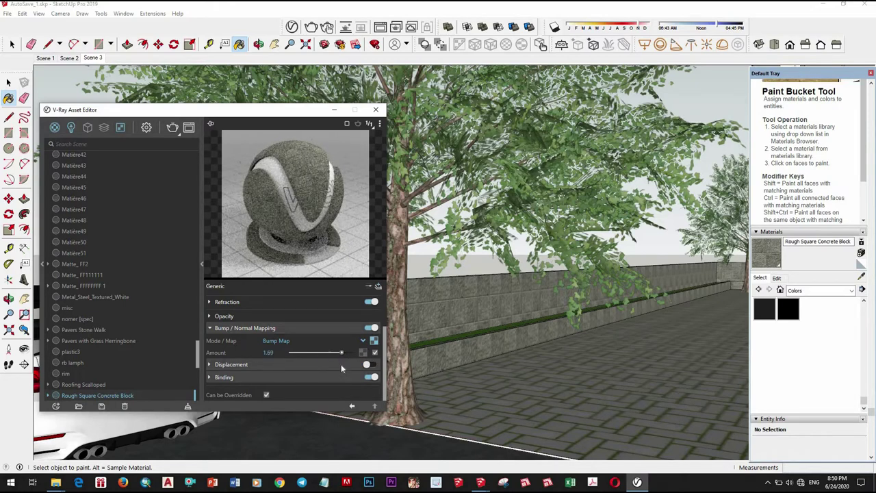
- Set the concrete's reflection colour to white with 0.95 glossiness
scroll(247, 306, "up", 3)
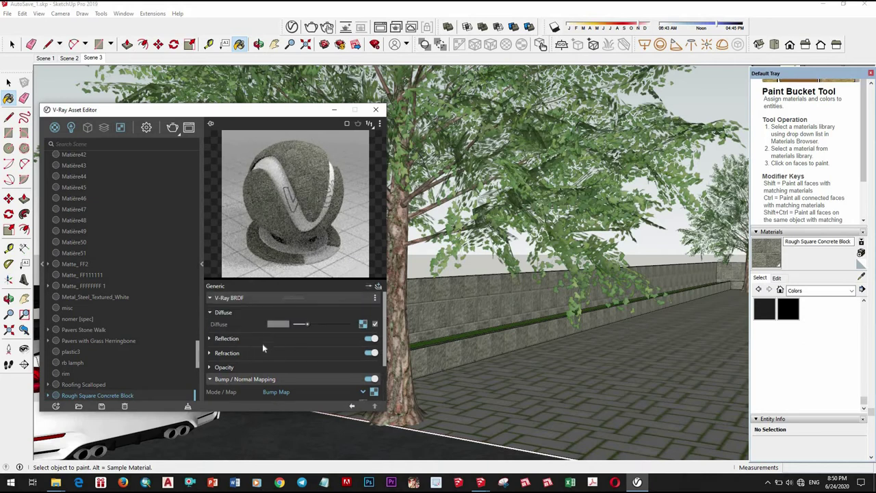
left_click(332, 350)
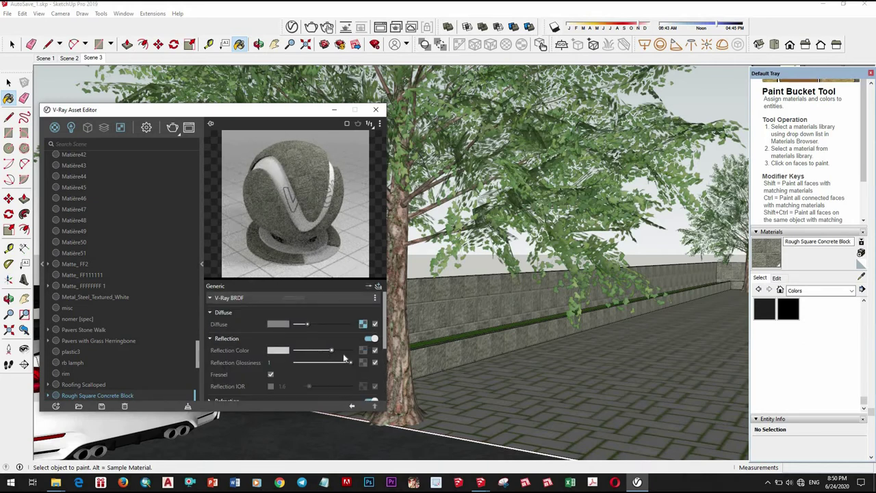
left_click_drag(351, 362, 347, 362)
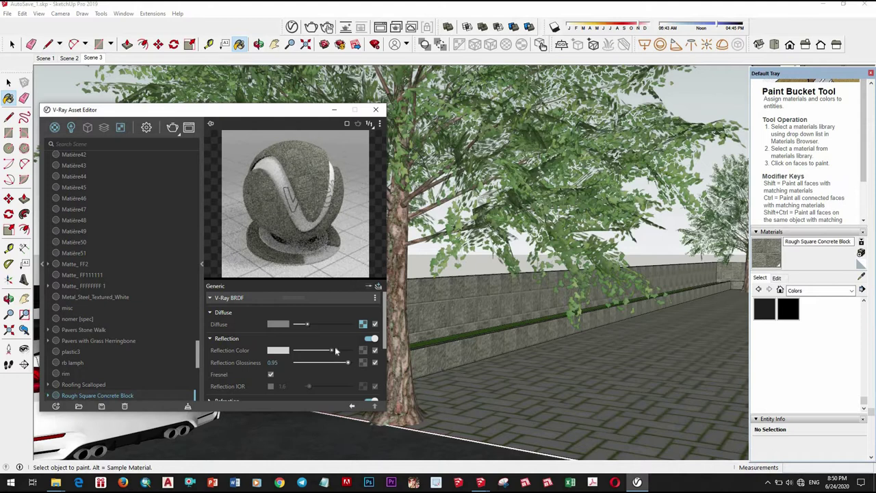
left_click(342, 350)
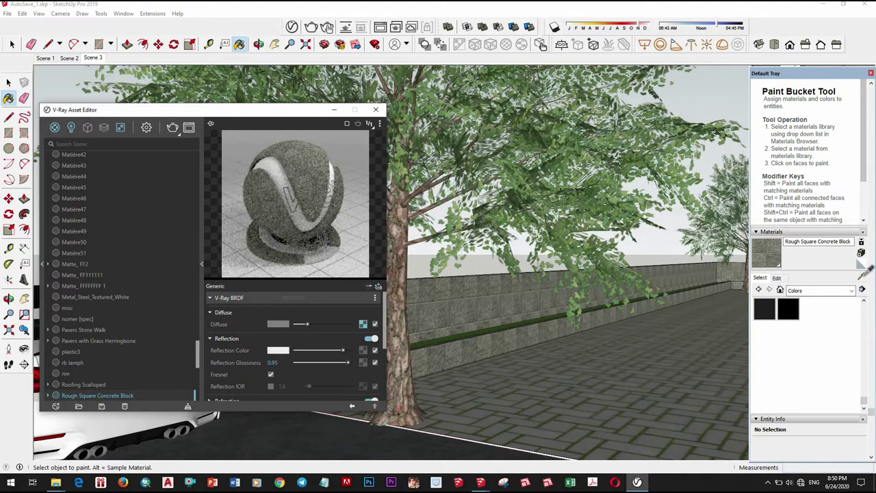
scroll(587, 296, "down", 5)
mouse_move(587, 296)
middle_mouse_down()
mouse_move(618, 291)
mouse_move(590, 298)
middle_mouse_up()
scroll(618, 290, "up", 5)
- Sample the Color C08 wood slats and give them a light grey reflection at 0.75 glossiness
left_click(587, 300, "alt")
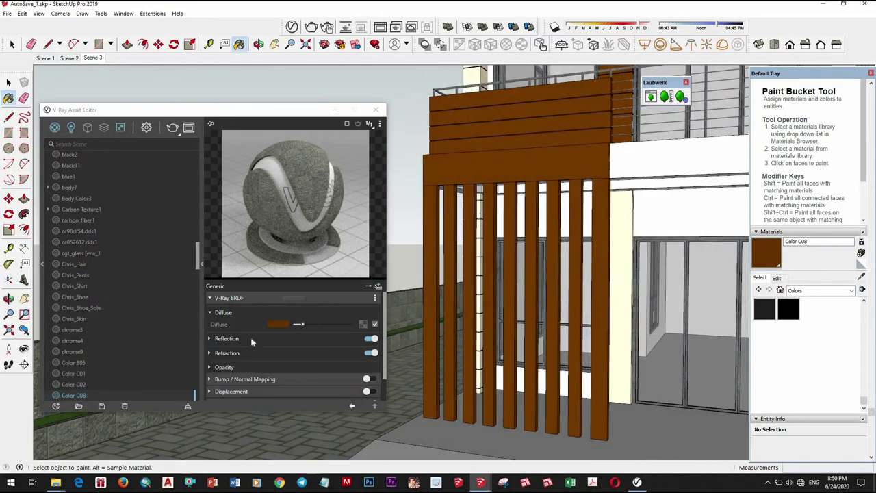
left_click(264, 341)
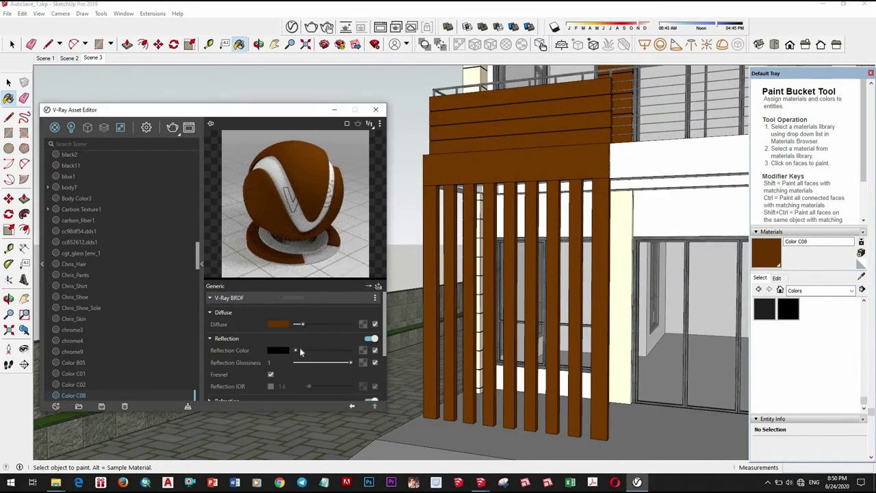
left_click_drag(297, 351, 305, 351)
left_click(324, 351)
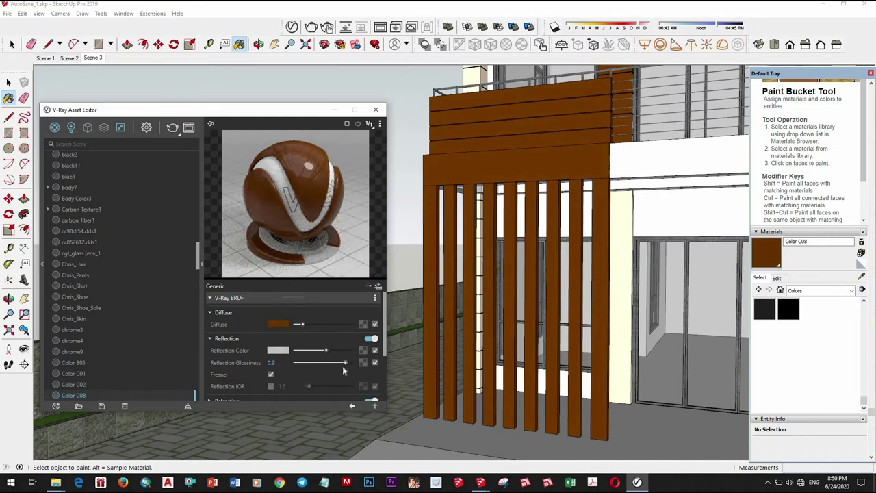
left_click_drag(344, 363, 336, 362)
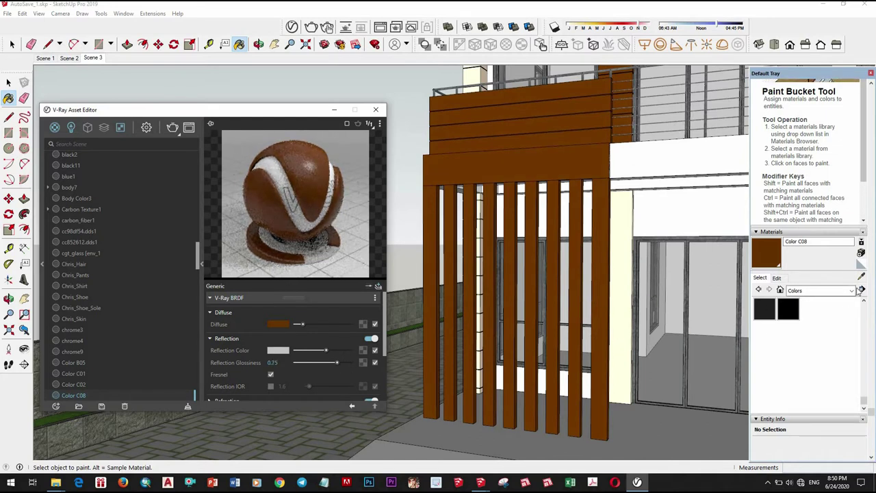
middle_click_drag(605, 260, 604, 191)
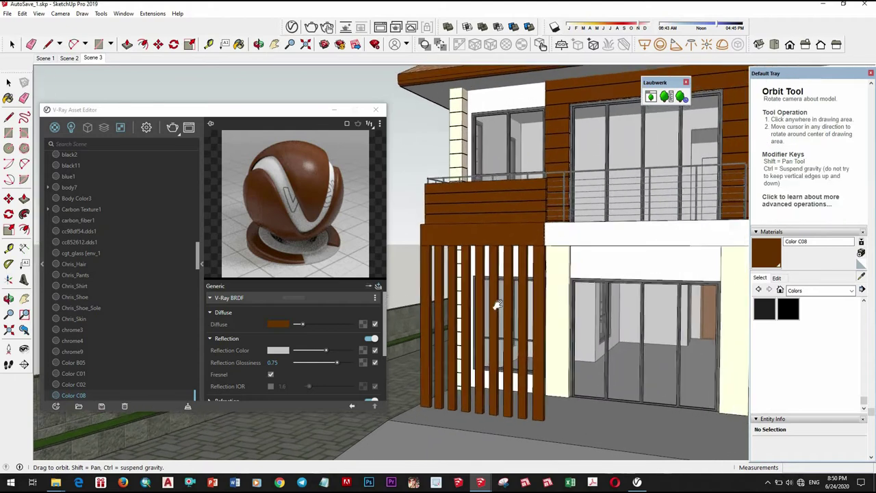
- Zoom and orbit around the house to bring the balcony railing into view
scroll(606, 193, "up", 3)
scroll(608, 197, "up", 3)
scroll(611, 202, "up", 2)
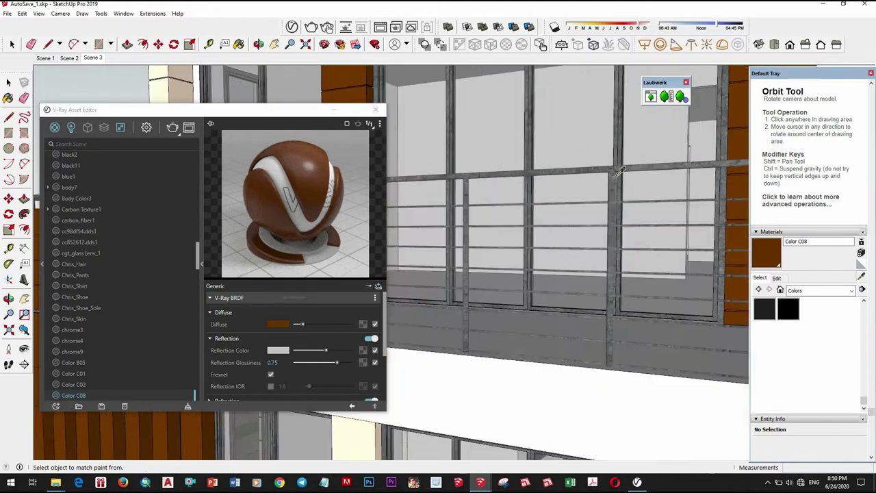
scroll(613, 208, "up", 3)
middle_click_drag(614, 208, 643, 242)
scroll(600, 250, "down", 3)
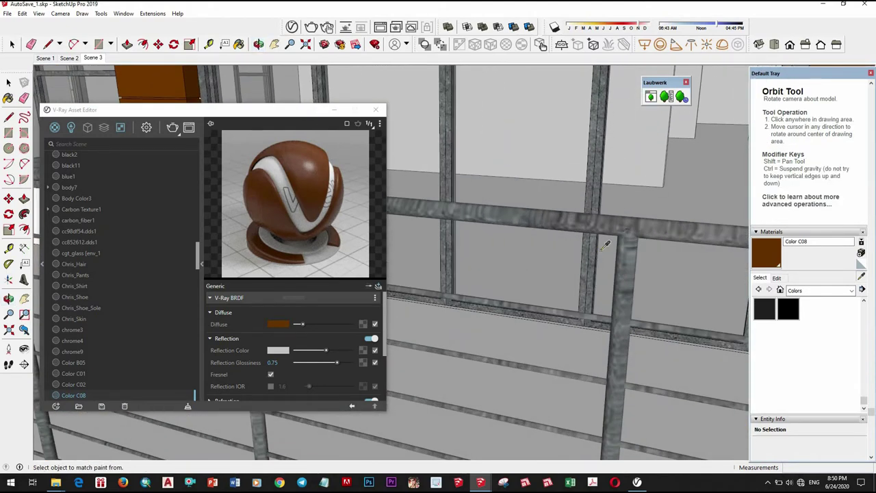
scroll(606, 253, "down", 3)
scroll(605, 253, "down", 3)
scroll(606, 253, "down", 3)
mouse_move(605, 253)
middle_mouse_down()
mouse_move(627, 217)
mouse_move(608, 295)
middle_mouse_up()
scroll(606, 248, "up", 2)
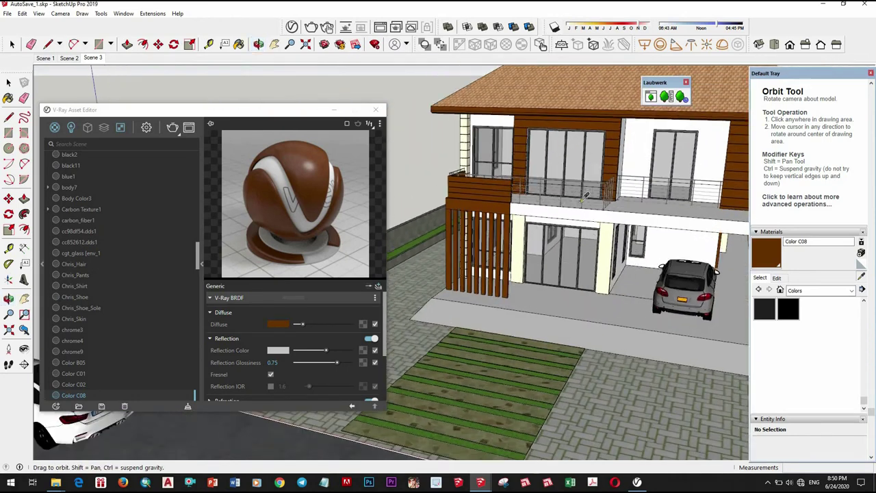
scroll(607, 250, "up", 2)
scroll(608, 257, "up", 2)
scroll(609, 266, "up", 2)
scroll(599, 226, "down", 3)
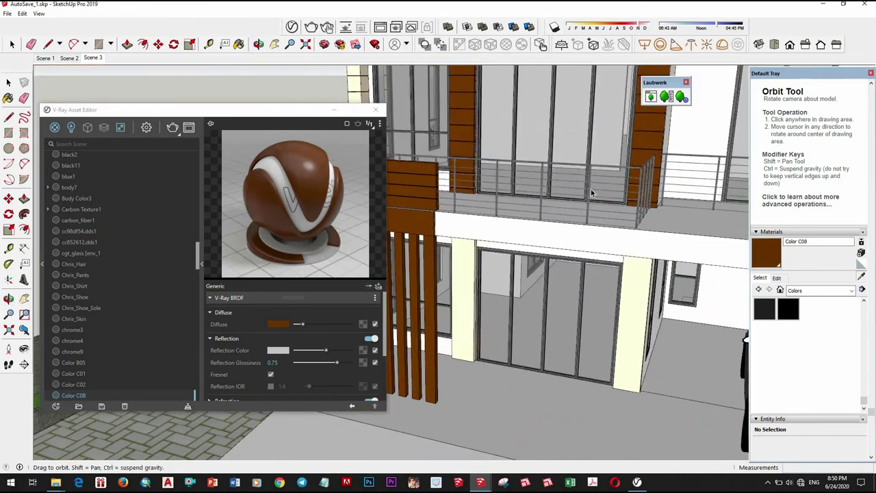
- Select the railing balusters and paint them with the black material
key("space")
scroll(592, 171, "up", 3)
scroll(594, 161, "up", 2)
triple_click(594, 164)
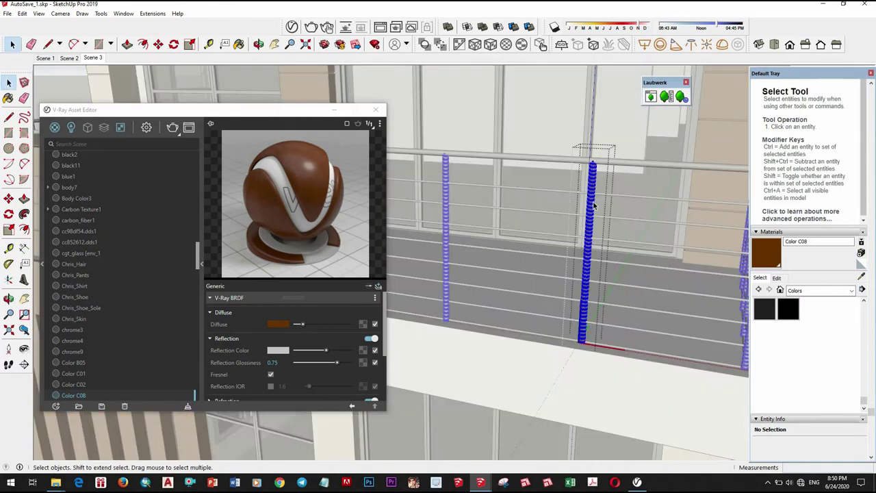
scroll(594, 167, "down", 1)
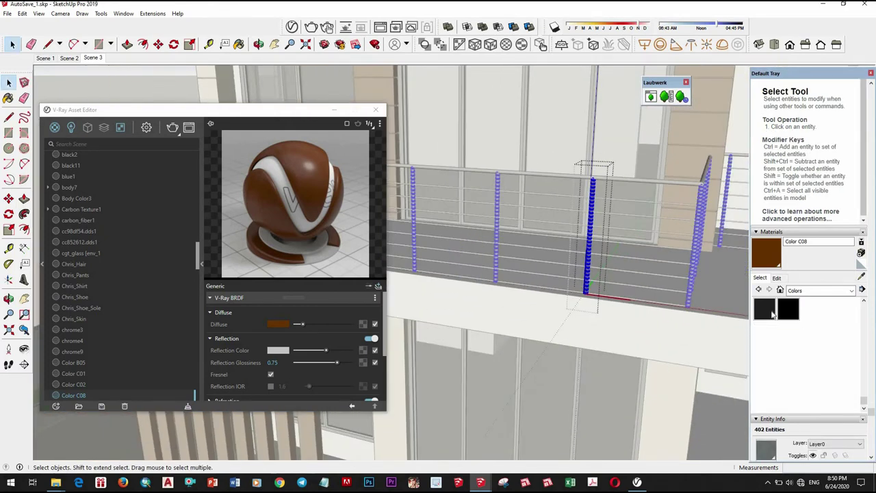
left_click(771, 314)
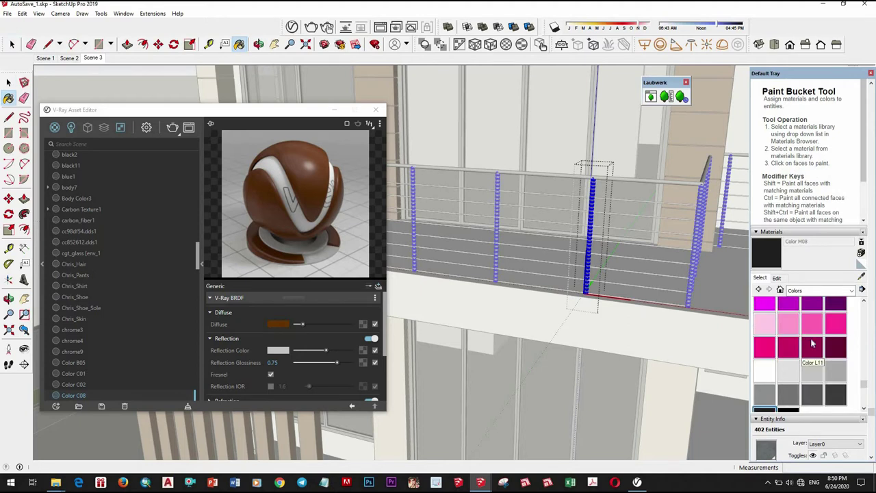
scroll(811, 342, "down", 2)
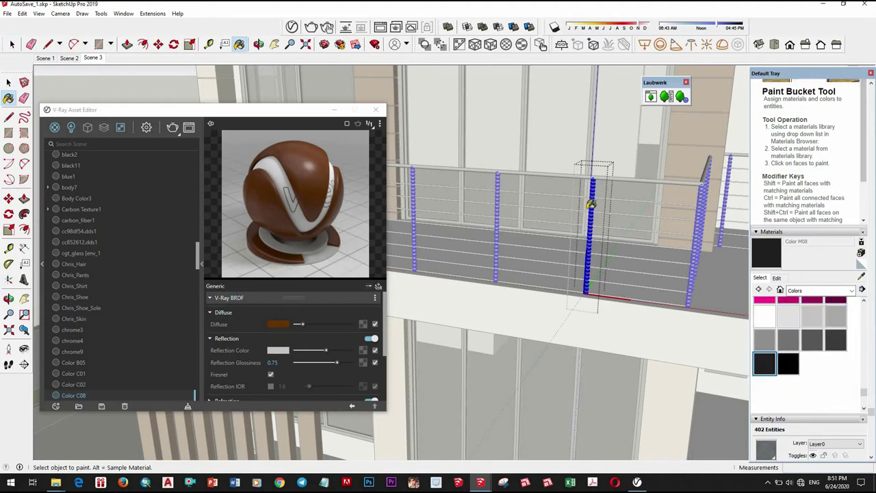
key("space")
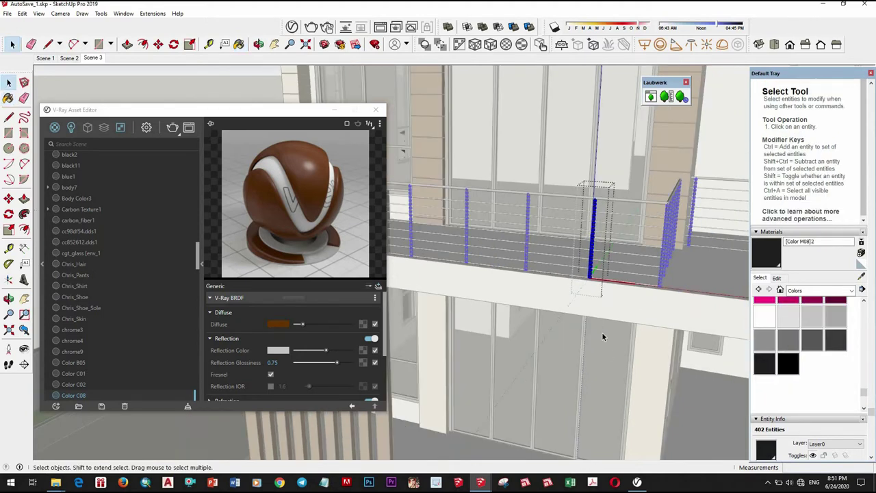
scroll(605, 206, "up", 2)
scroll(605, 207, "up", 3)
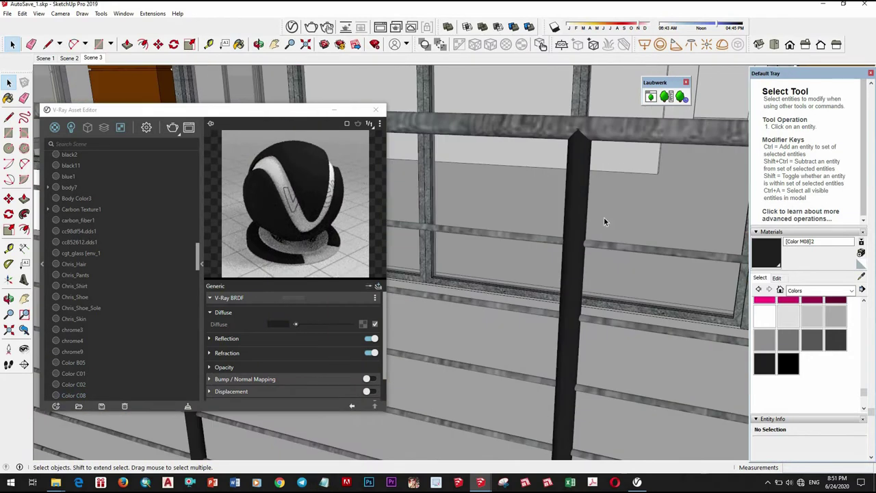
- Undo the last change and select the top handrail and vertical railing posts
scroll(604, 221, "down", 2)
key("ctrl+z")
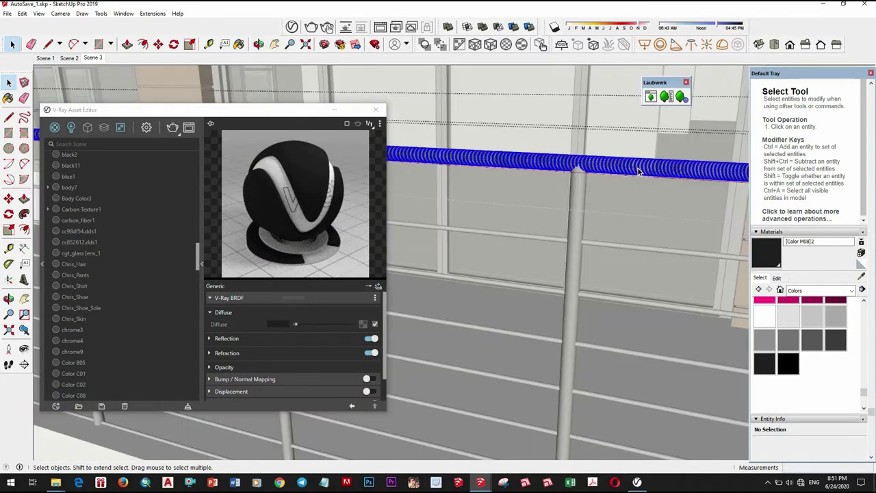
key("space")
scroll(625, 214, "down", 3)
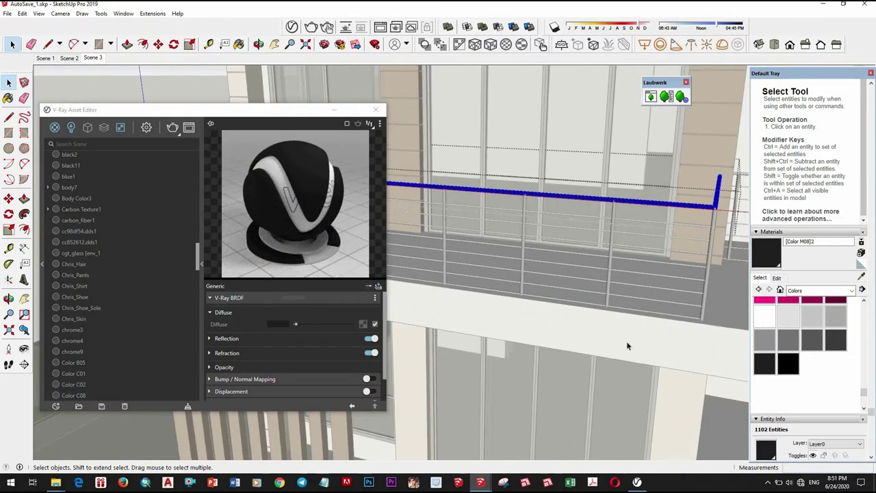
scroll(626, 274, "down", 2)
scroll(657, 274, "down", 2)
scroll(659, 229, "down", 3)
scroll(658, 229, "up", 3)
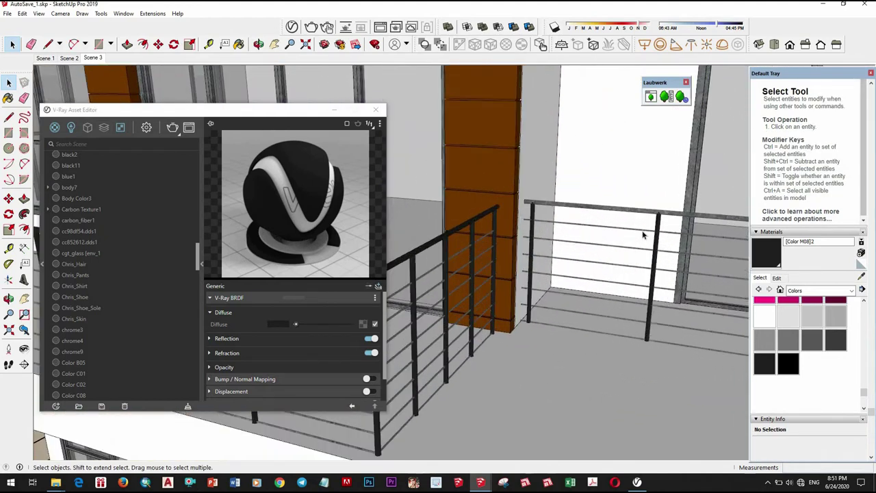
scroll(653, 231, "up", 2)
scroll(646, 233, "up", 2)
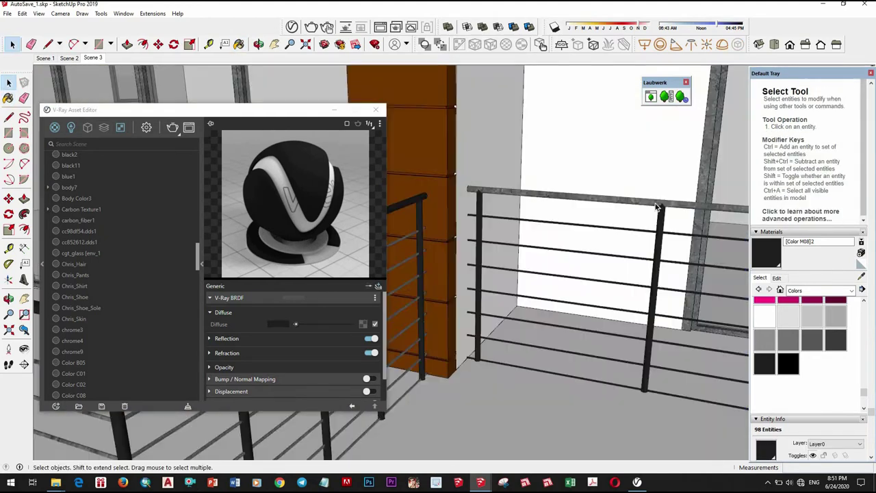
left_click(655, 207)
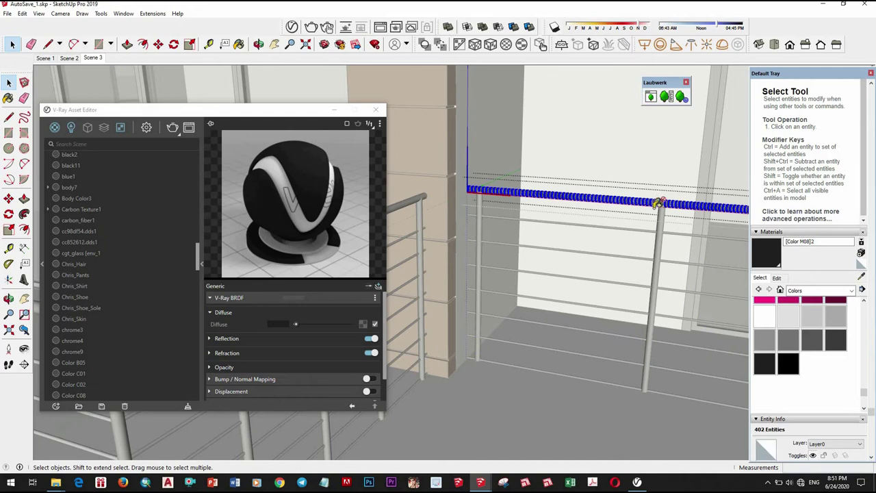
left_click(479, 214)
left_click(603, 319)
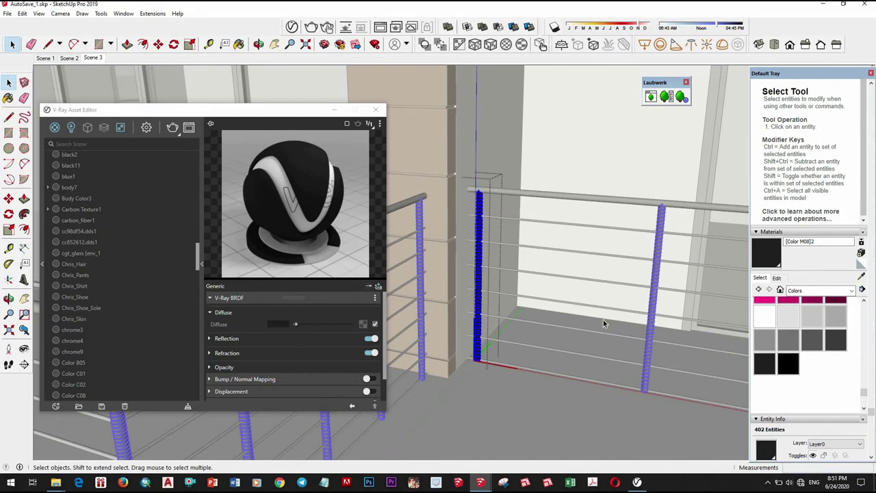
scroll(603, 319, "down", 2)
scroll(471, 311, "down", 2)
scroll(471, 311, "up", 2)
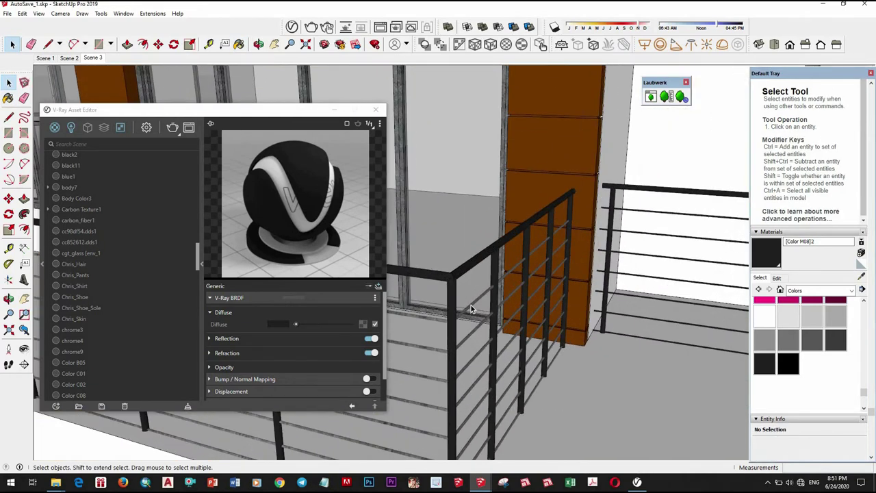
- Inside the railing group, paint the horizontal bars with the black material
double_click(481, 302)
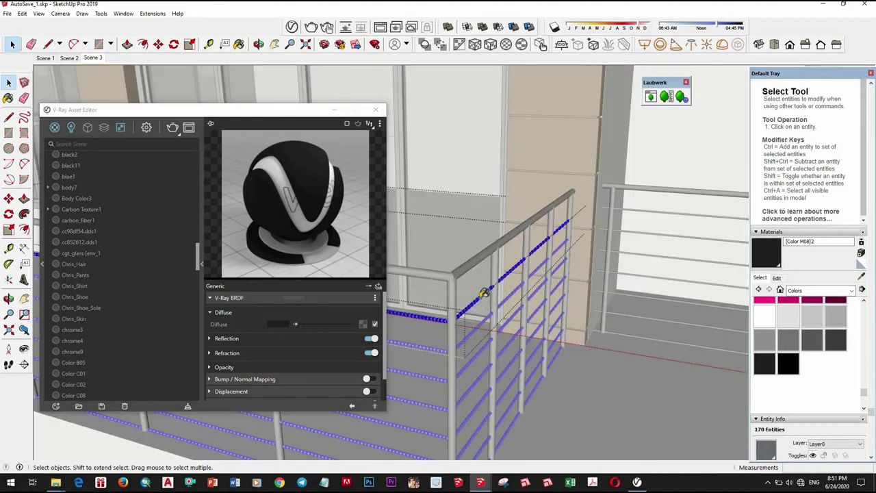
key("b")
left_click(502, 199)
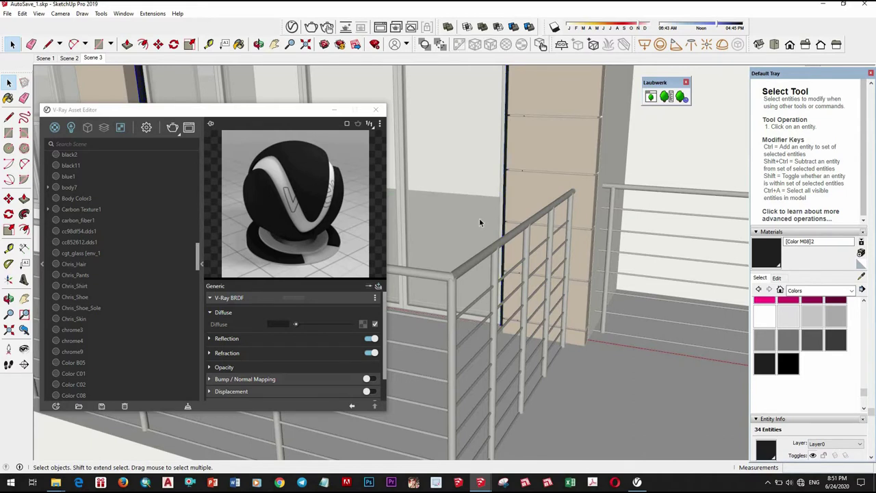
left_click(497, 197)
left_click(500, 198)
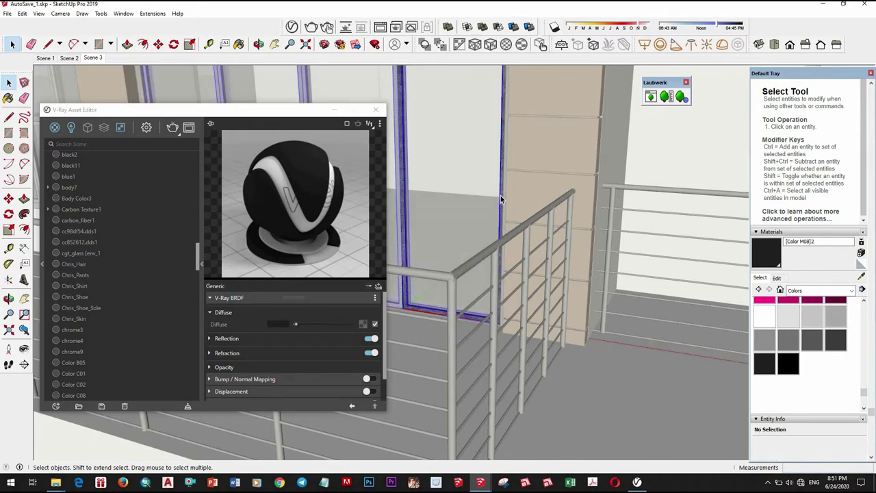
key("space")
scroll(512, 221, "down", 3)
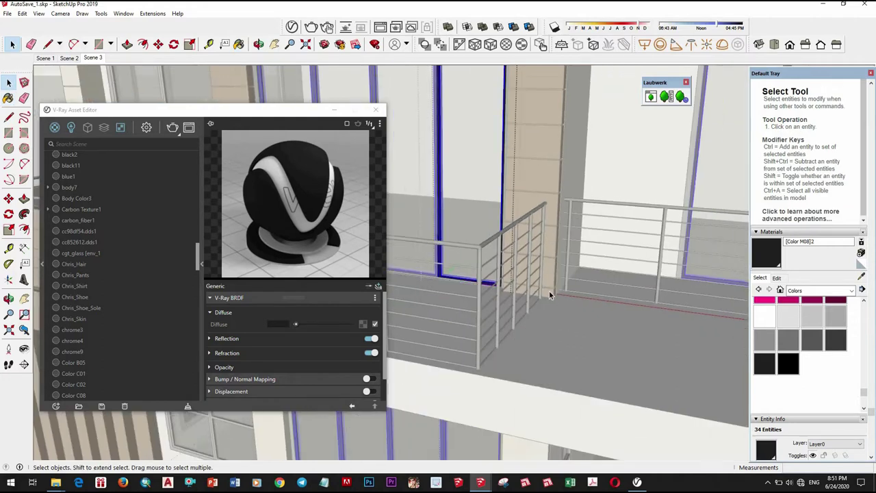
scroll(572, 265, "down", 3)
scroll(557, 323, "down", 3)
scroll(548, 345, "down", 2)
scroll(547, 346, "up", 3)
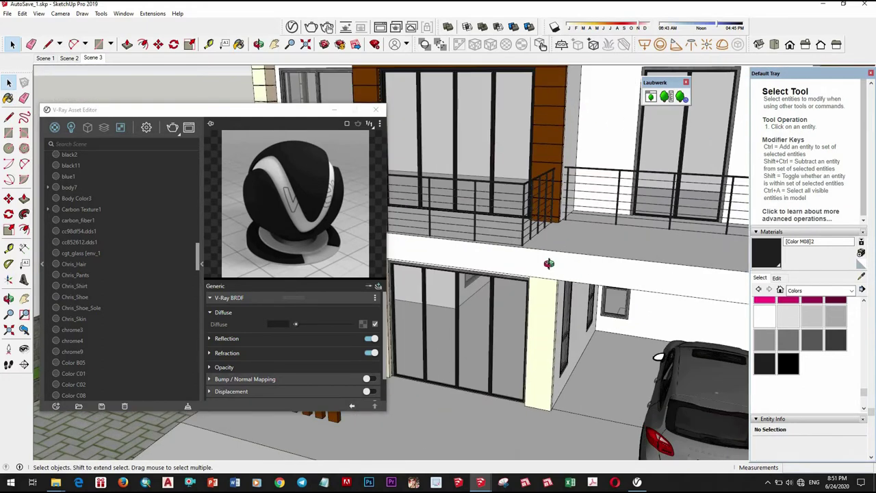
scroll(534, 301, "up", 2)
- Zoom in and select the interior door frame and the larger outer door frame
scroll(519, 253, "up", 3)
scroll(508, 213, "up", 3)
scroll(507, 207, "up", 3)
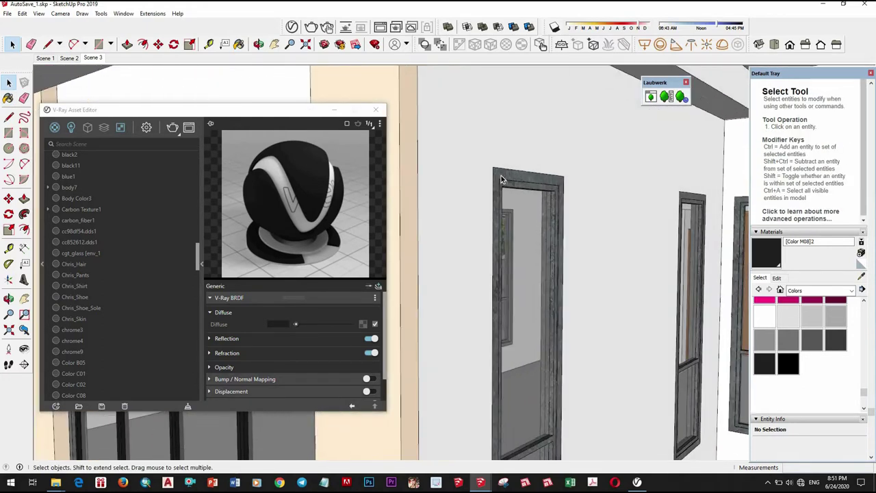
scroll(503, 170, "up", 3)
left_click(503, 170)
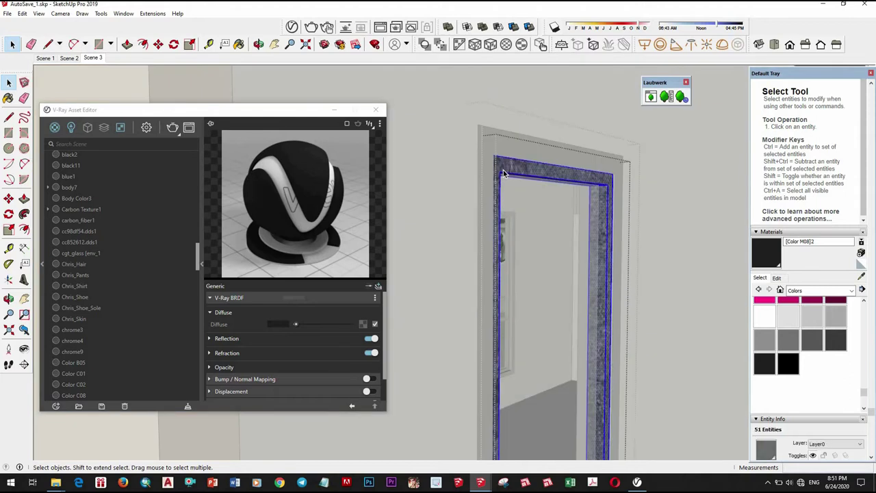
key("space")
left_click(525, 151)
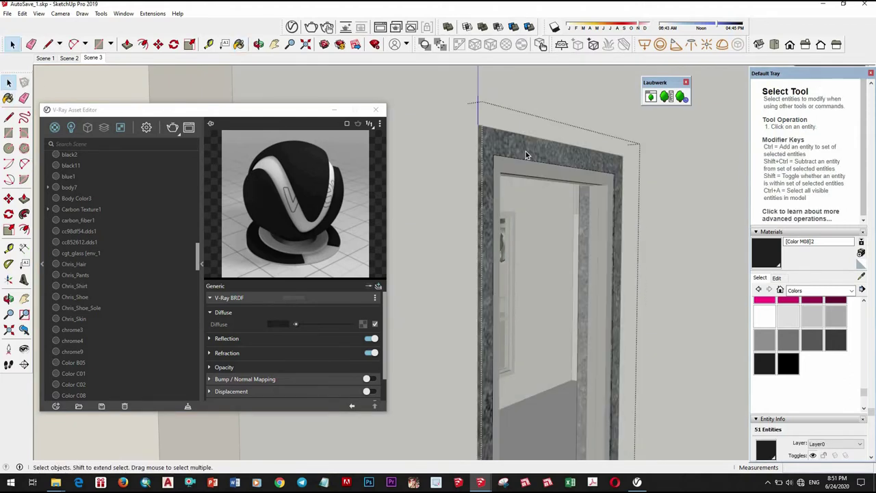
scroll(559, 197, "down", 5)
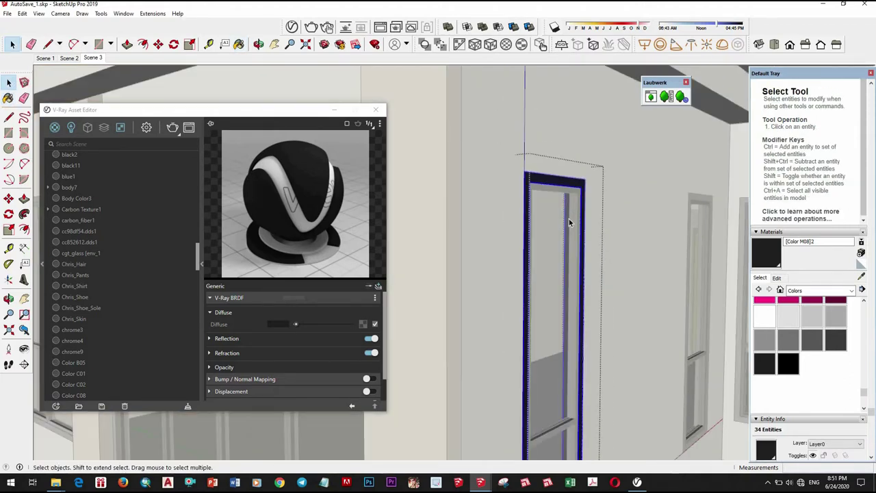
- Return to the saved street view and orbit toward the carport door frames
mouse_move(569, 218)
middle_mouse_down()
mouse_move(618, 352)
mouse_move(597, 279)
middle_mouse_up()
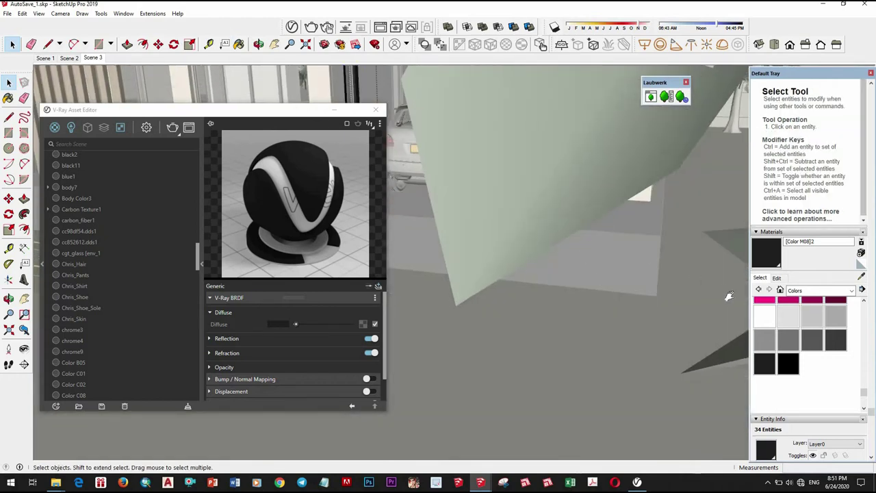
middle_click_drag(728, 295, 735, 285)
left_click(95, 59)
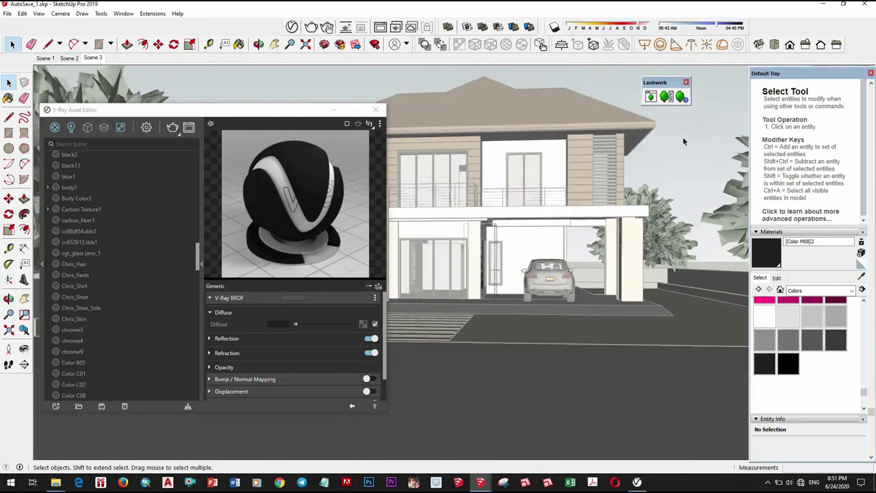
mouse_move(682, 136)
middle_mouse_down()
mouse_move(566, 239)
mouse_move(566, 154)
mouse_move(598, 151)
middle_mouse_up()
- Select the whole left and right carport door frames
scroll(598, 151, "up", 2)
triple_click(598, 151)
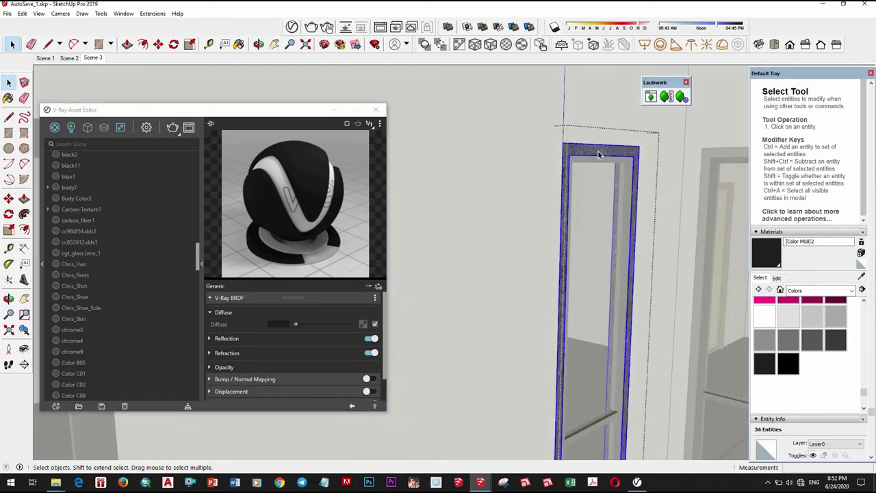
key("space")
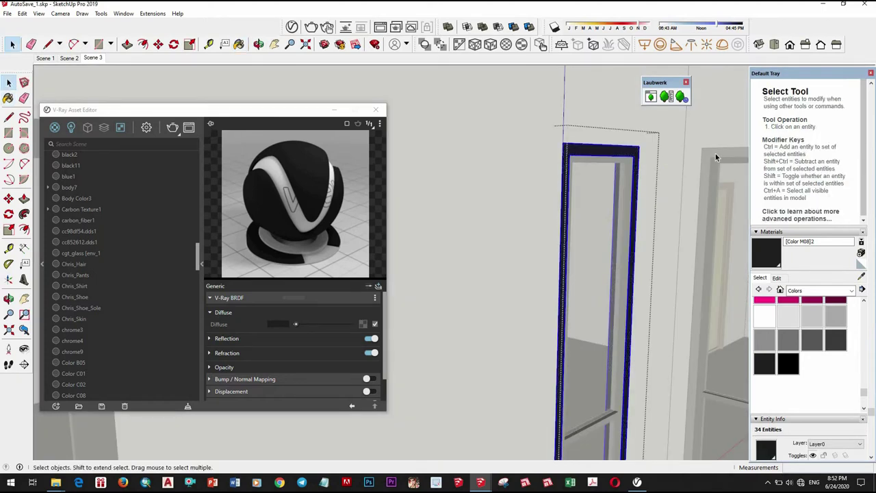
triple_click(714, 155)
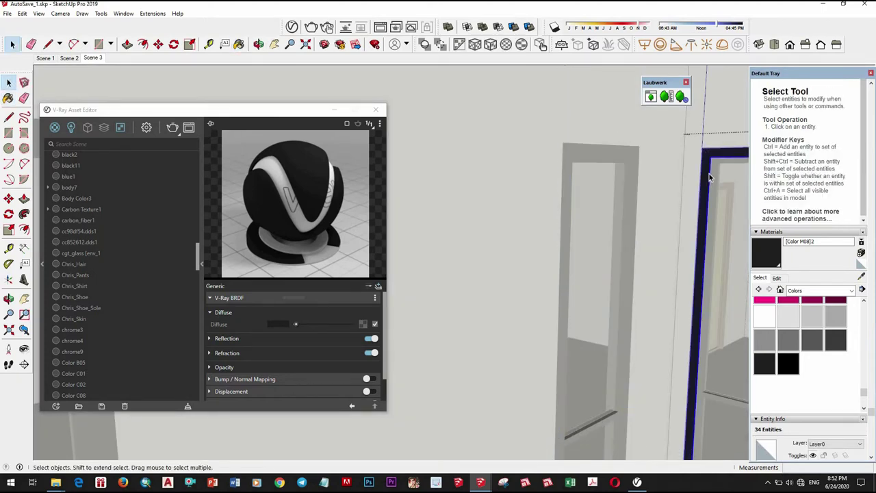
scroll(708, 174, "down", 5)
- Move to the slatted side facade and select its window frame for painting
middle_click_drag(616, 205, 482, 208)
scroll(481, 208, "up", 5)
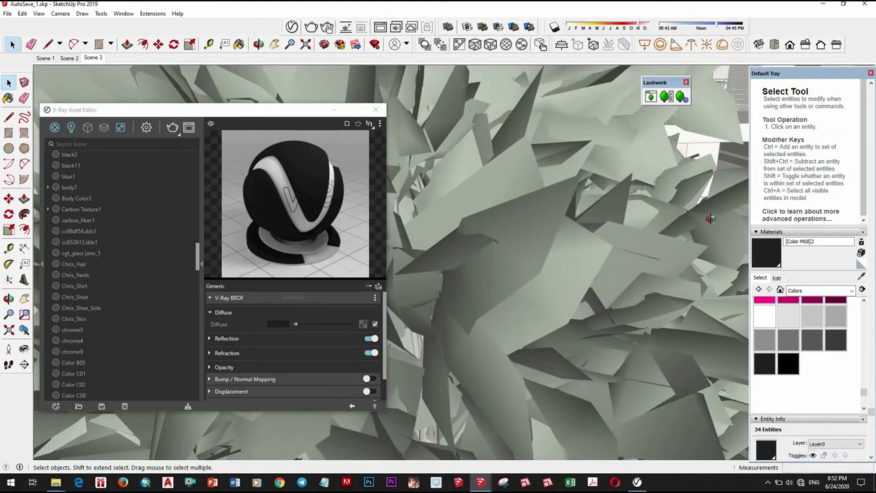
scroll(475, 223, "up", 3)
scroll(471, 195, "down", 3)
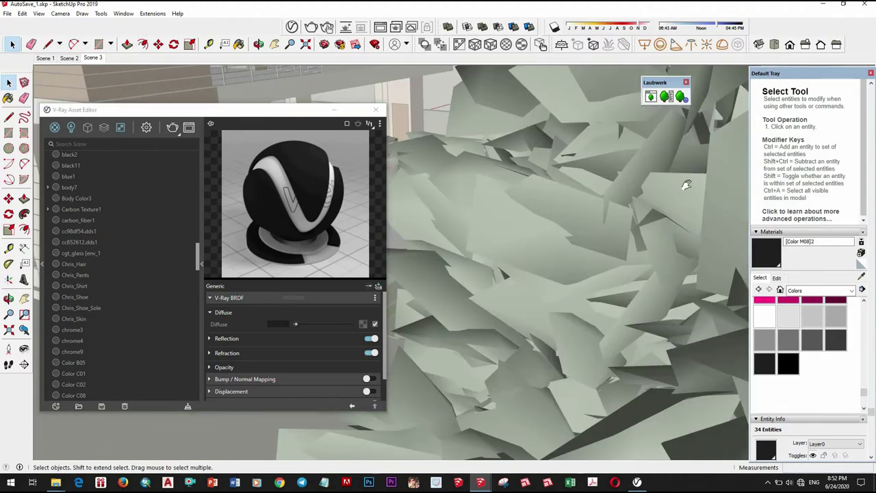
middle_click_drag(471, 194, 488, 199)
scroll(487, 199, "down", 4)
scroll(593, 210, "down", 3)
scroll(593, 210, "up", 3)
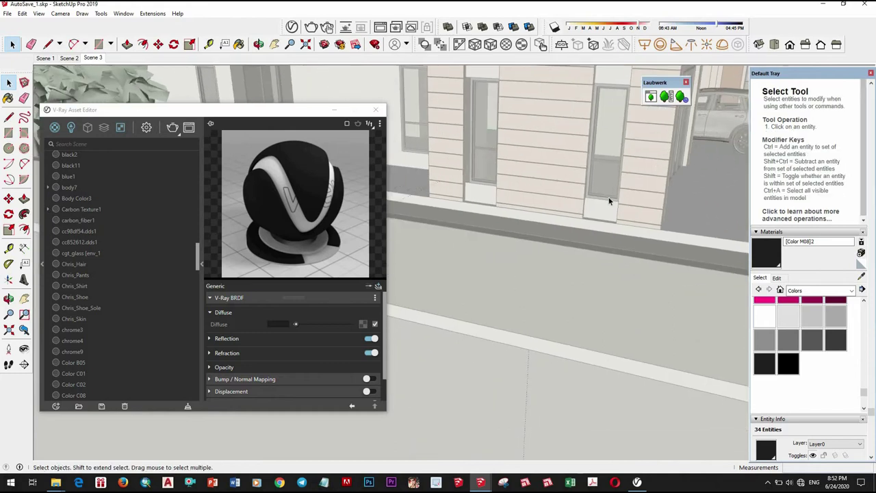
scroll(592, 223, "up", 2)
scroll(586, 238, "up", 4)
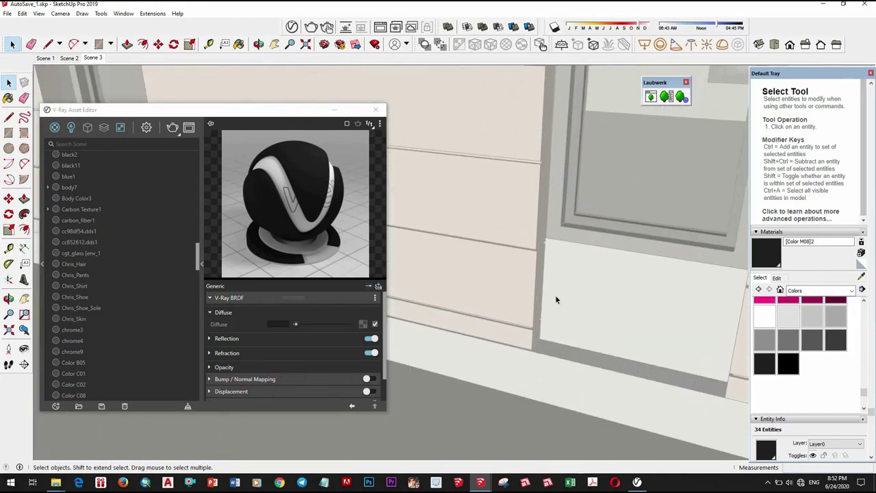
scroll(554, 299, "down", 4)
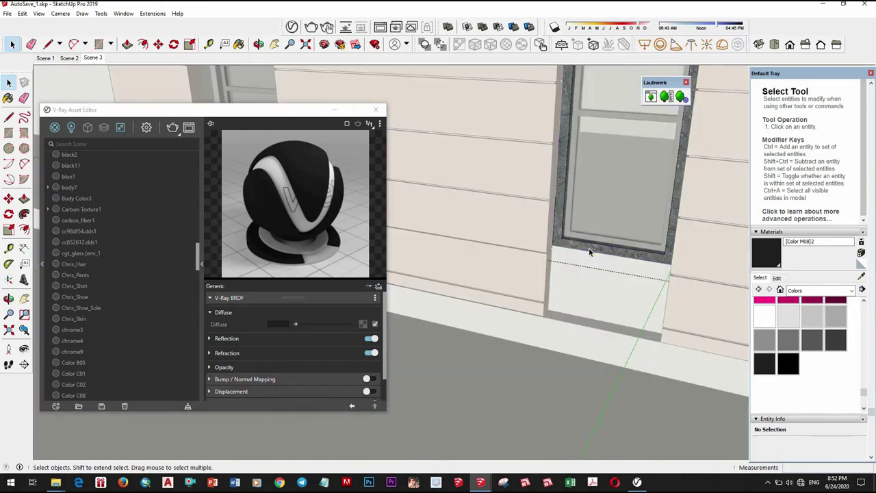
triple_click(589, 251)
key("b")
key("space")
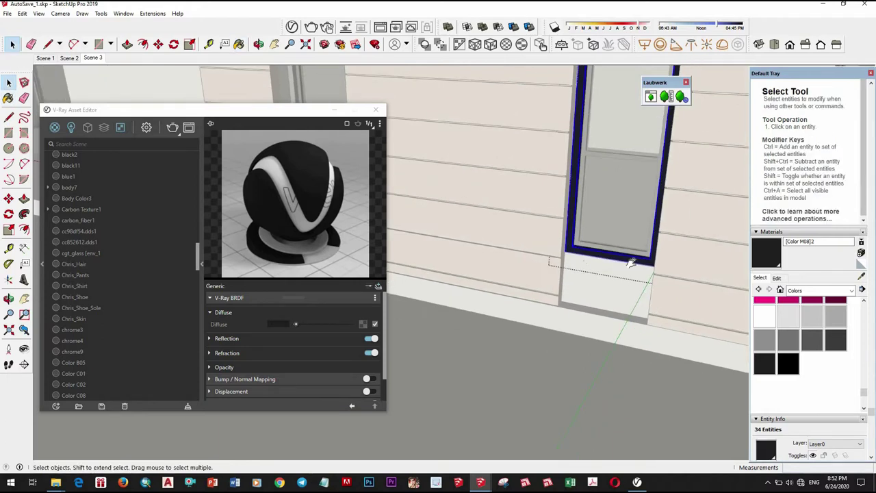
- Paint the first facade window frame with dark Color M08 inside its group
mouse_move(541, 230)
middle_mouse_down()
mouse_move(576, 247)
mouse_move(600, 314)
middle_mouse_up()
scroll(578, 249, "up", 2)
scroll(578, 248, "down", 2)
scroll(561, 281, "down", 2)
scroll(561, 280, "up", 3)
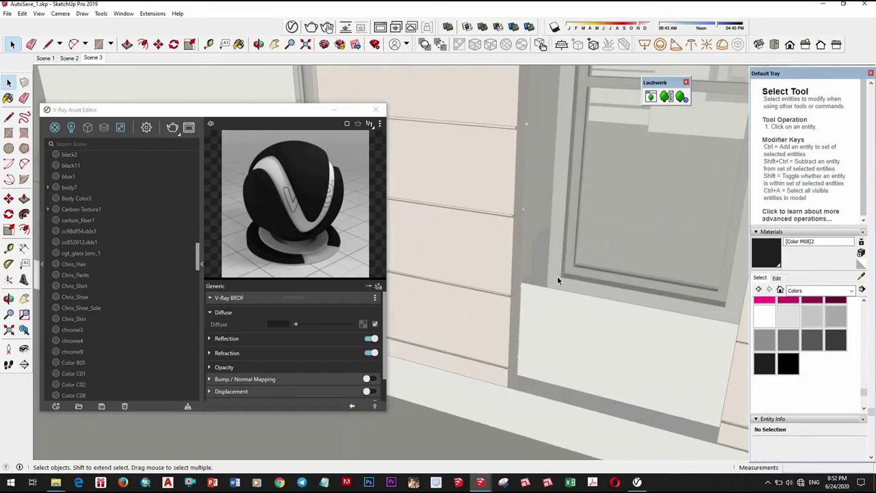
double_click(558, 279)
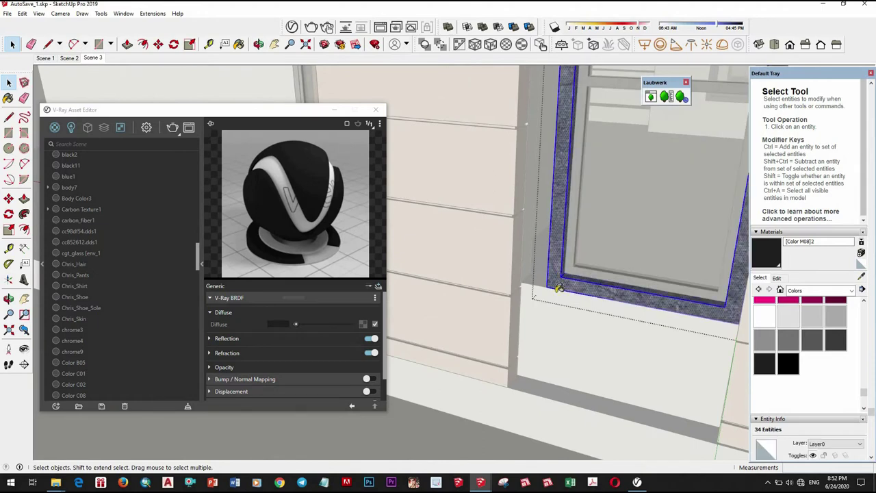
left_click(558, 287)
key("space")
scroll(580, 371, "down", 3)
scroll(497, 290, "down", 2)
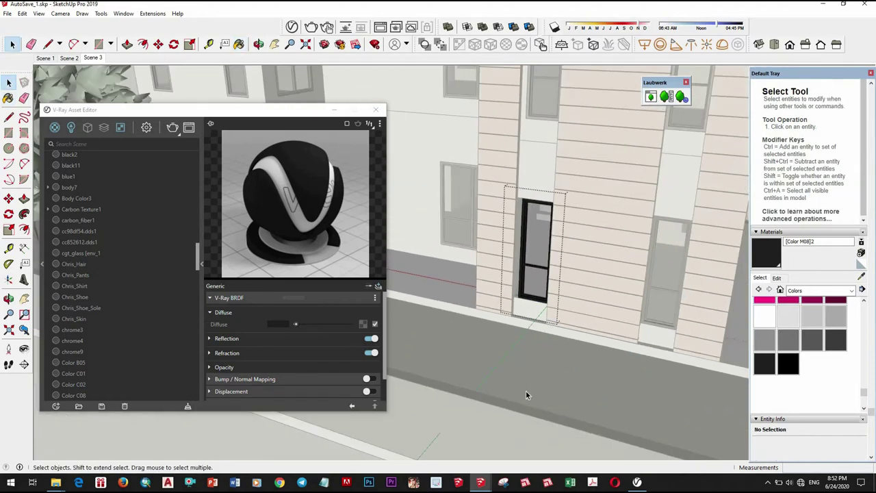
left_click(526, 395)
- Paint the next window frame dark Color M08 as well
scroll(524, 216, "up", 2)
scroll(524, 219, "up", 2)
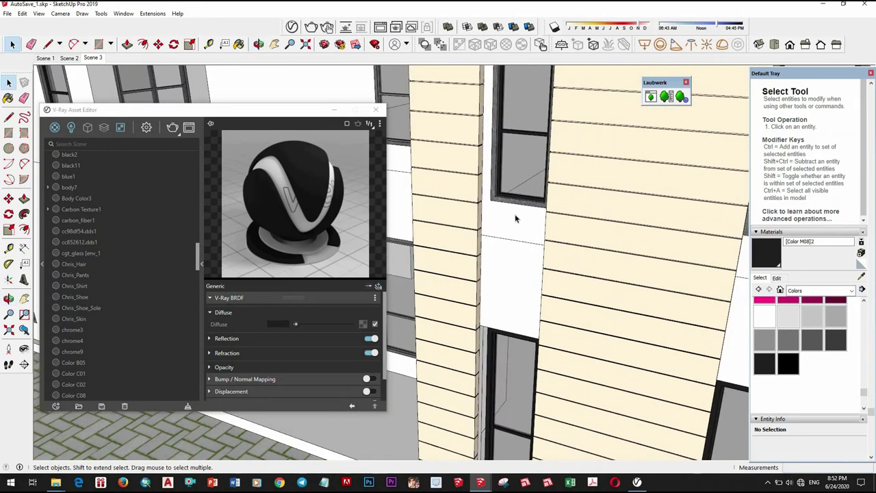
scroll(519, 227, "up", 2)
double_click(519, 228)
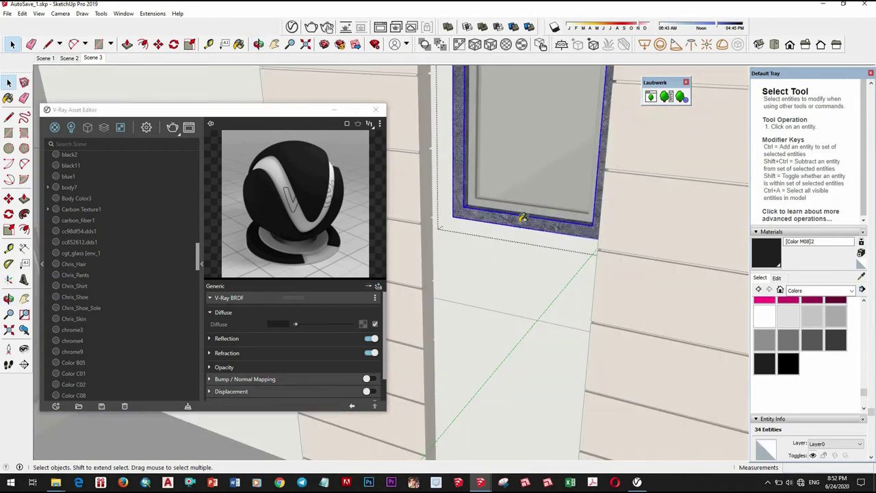
key("space")
middle_click_drag(426, 256, 551, 302)
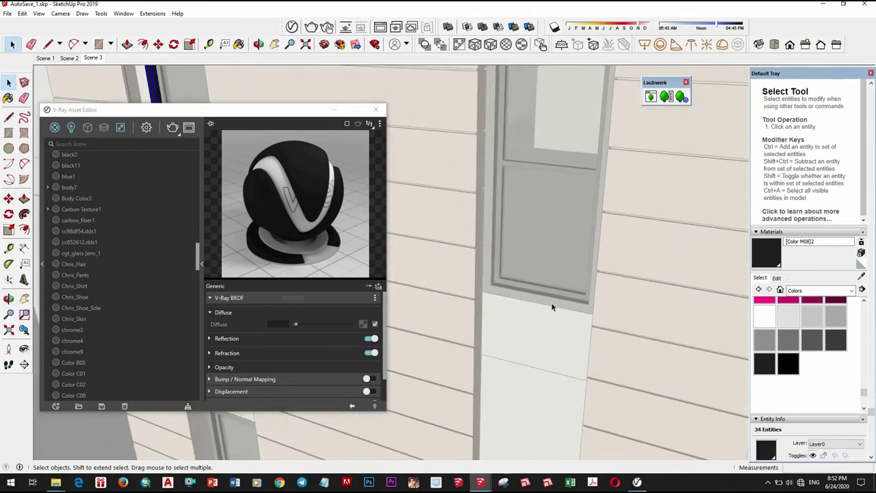
triple_click(551, 303)
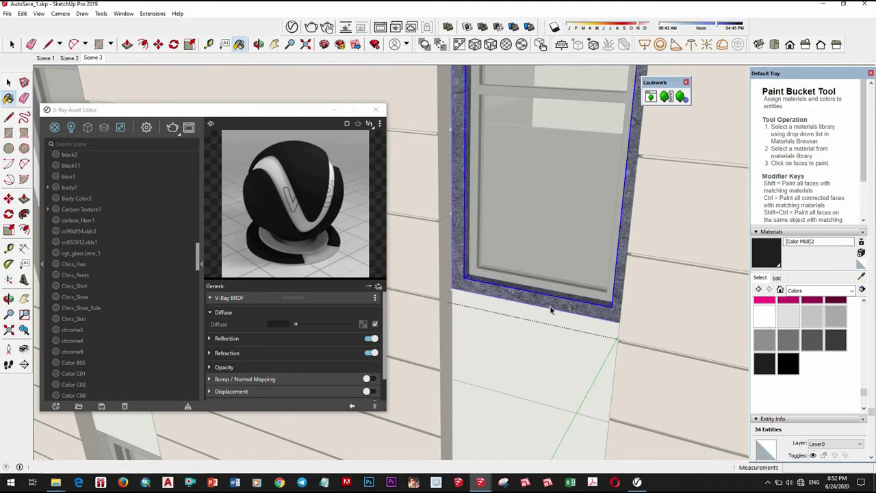
left_click(551, 309)
key("space")
- Move to the balcony side and open the railing component for editing
middle_click_drag(552, 309, 658, 257)
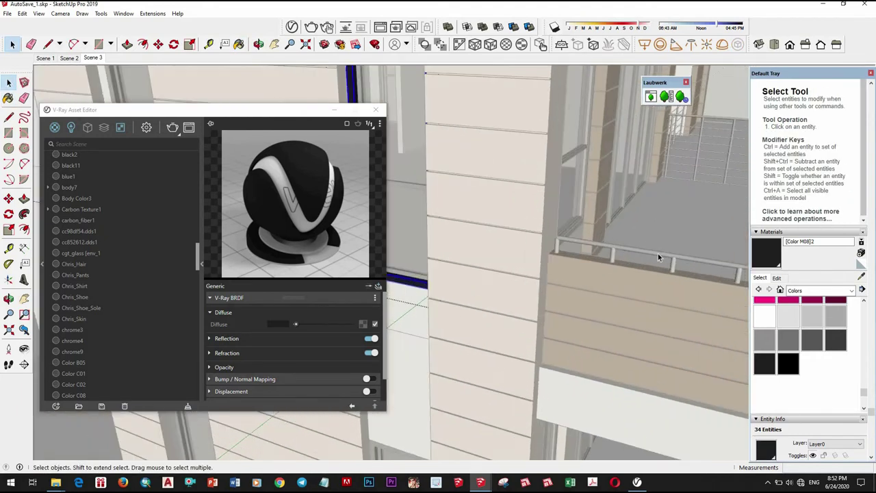
triple_click(656, 257)
mouse_move(560, 384)
middle_mouse_down()
mouse_move(627, 325)
mouse_move(575, 251)
middle_mouse_up()
double_click(575, 251)
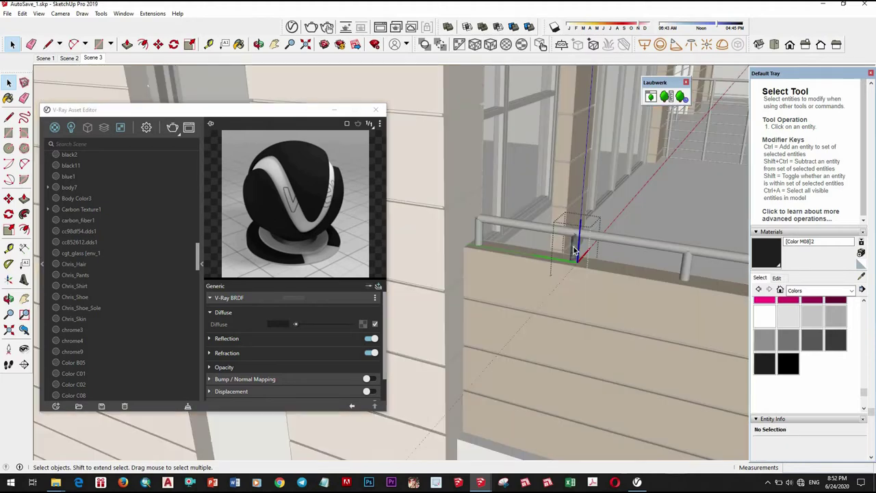
key("space")
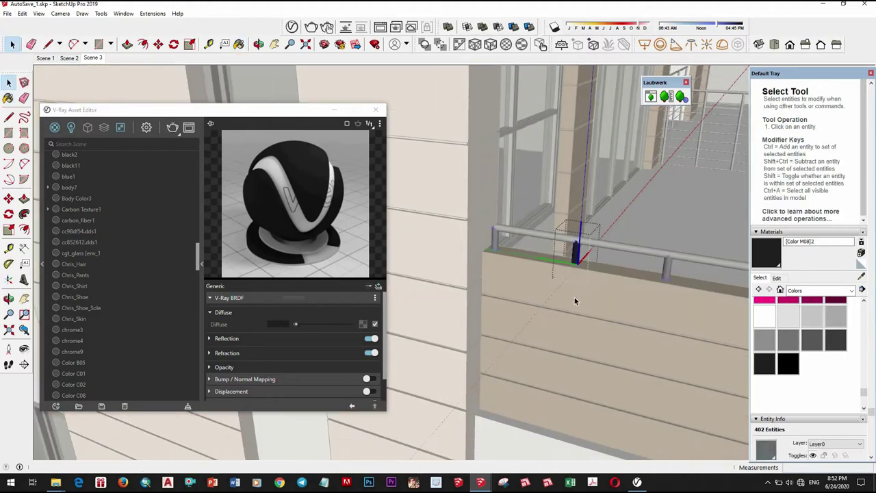
middle_click_drag(553, 368, 490, 250)
scroll(464, 201, "up", 5)
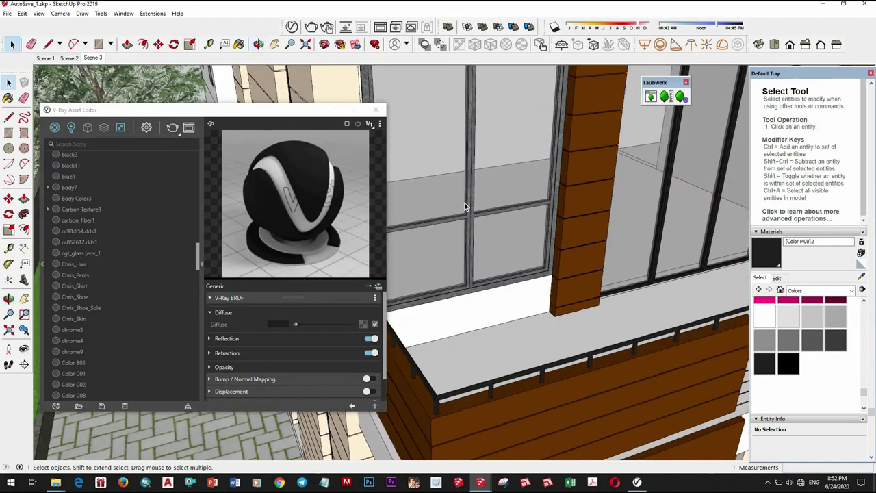
scroll(464, 201, "up", 3)
- Paint the window frame behind the balcony dark Color M08, then view the building
double_click(463, 201)
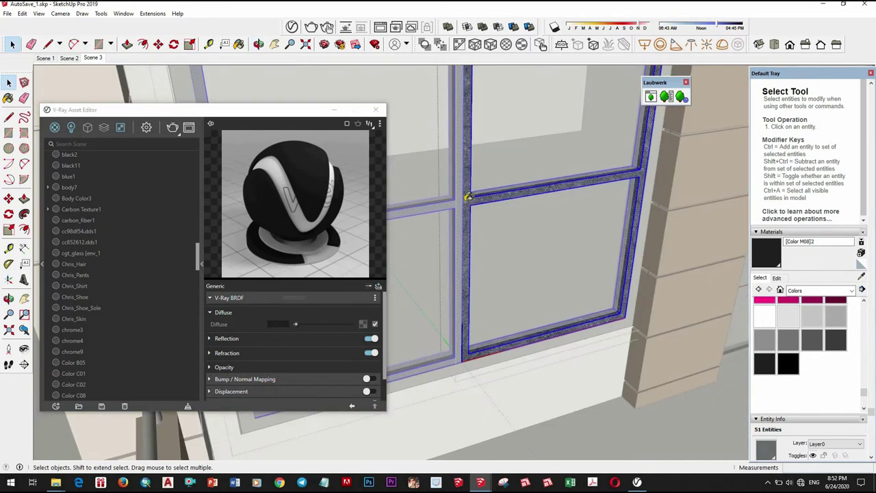
left_click(482, 285)
key("space")
middle_click_drag(524, 284, 595, 353)
scroll(596, 353, "up", 3)
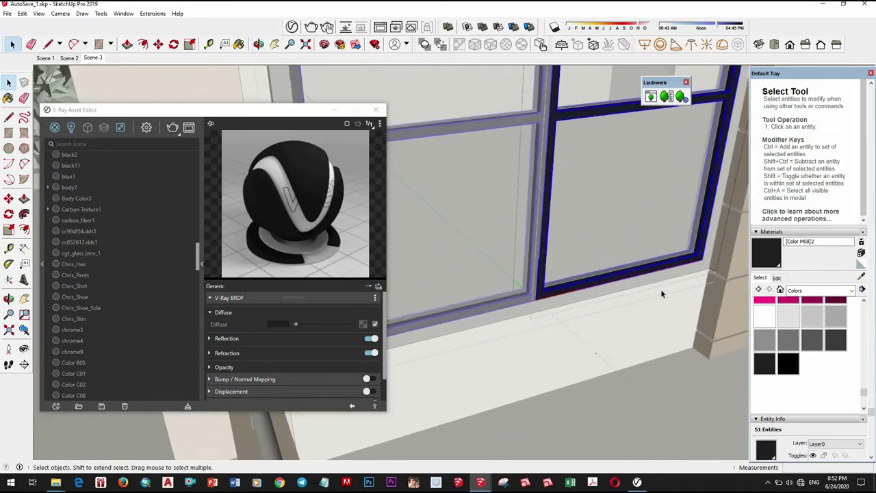
middle_click_drag(660, 288, 693, 274)
scroll(693, 274, "up", 3)
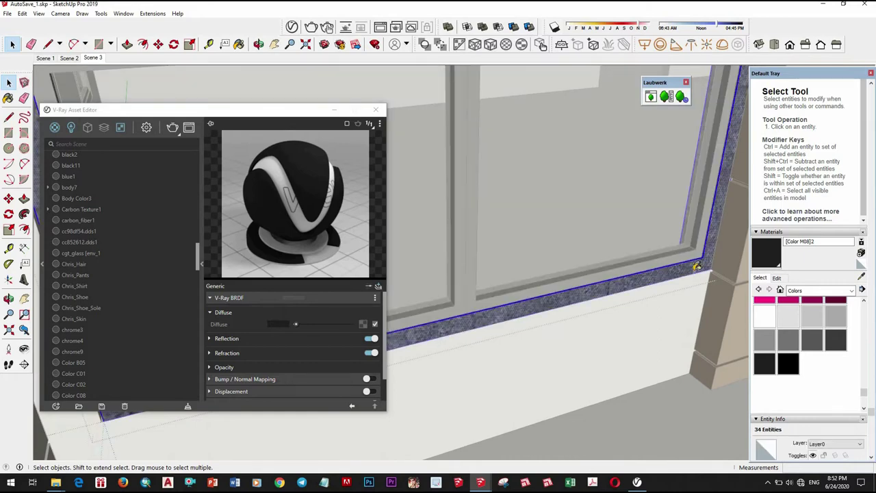
key("space")
scroll(643, 304, "down", 3)
scroll(651, 365, "down", 3)
middle_click_drag(582, 314, 526, 330)
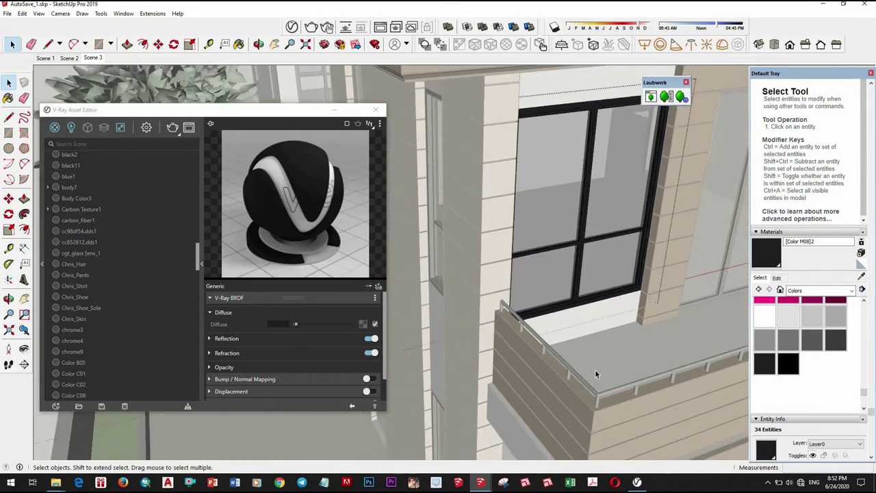
scroll(526, 330, "down", 3)
scroll(561, 327, "up", 2)
- Bring the doorway and clapboard wall into view
scroll(578, 326, "up", 2)
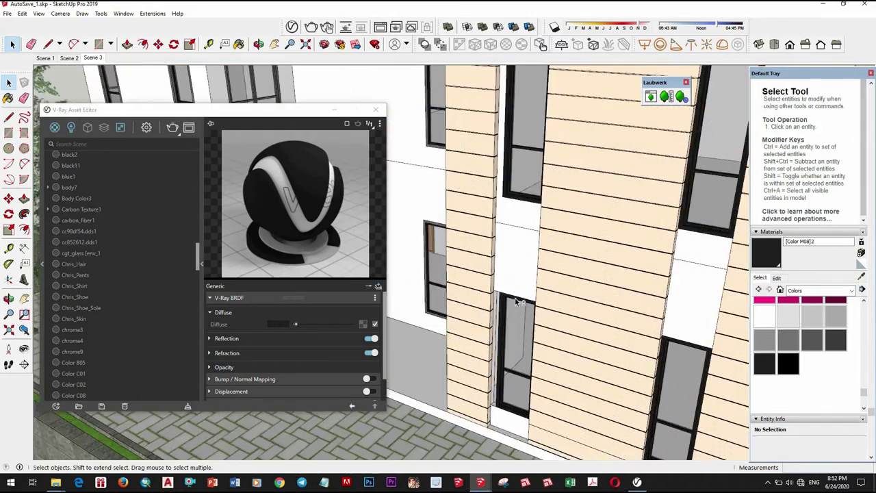
scroll(583, 325, "up", 2)
mouse_move(584, 325)
middle_mouse_down()
mouse_move(586, 303)
mouse_move(563, 303)
middle_mouse_up()
scroll(512, 294, "up", 3)
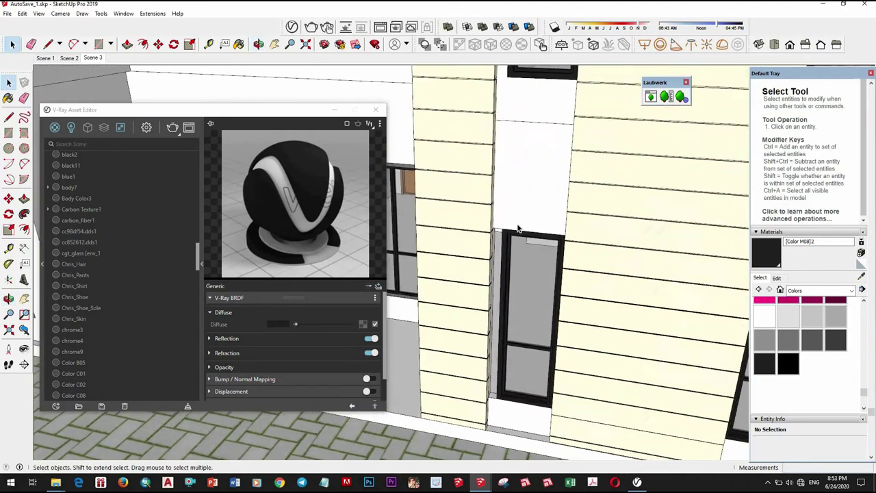
scroll(467, 236, "up", 3)
scroll(467, 236, "down", 2)
middle_click_drag(468, 236, 540, 256)
scroll(506, 246, "up", 3)
scroll(540, 256, "down", 2)
scroll(445, 422, "up", 2)
scroll(438, 428, "up", 2)
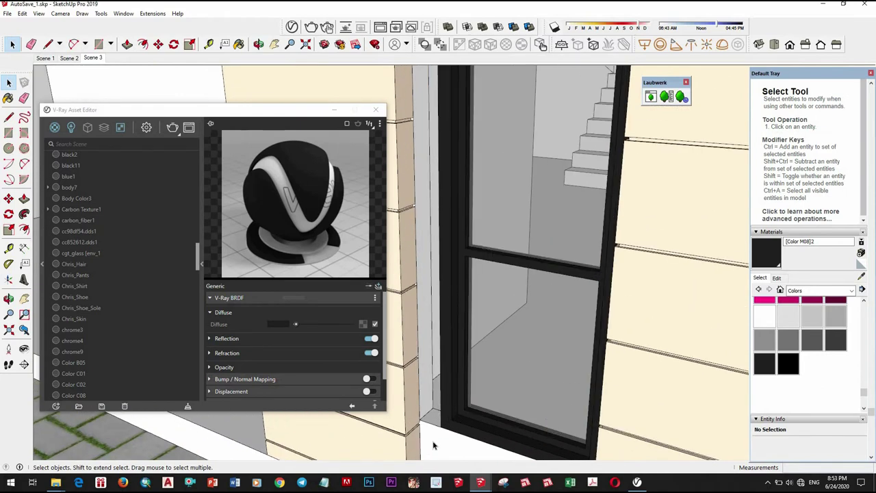
scroll(436, 446, "up", 2)
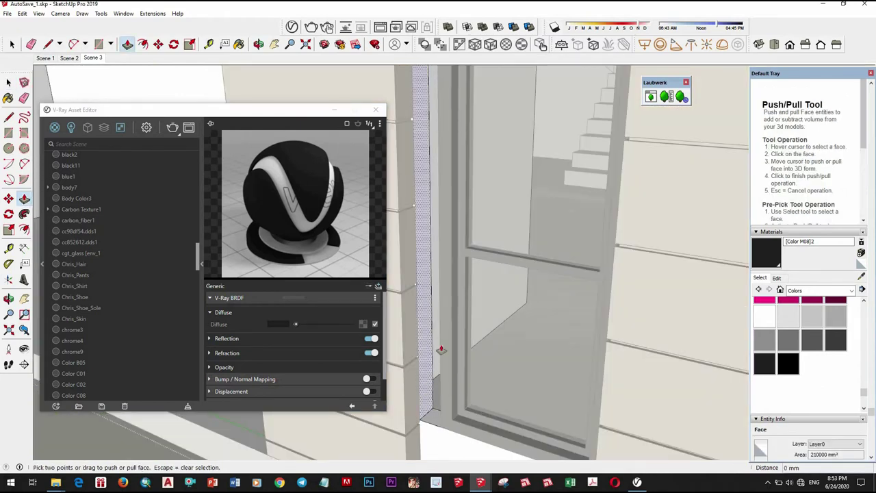
scroll(484, 313, "down", 3)
scroll(490, 339, "down", 3)
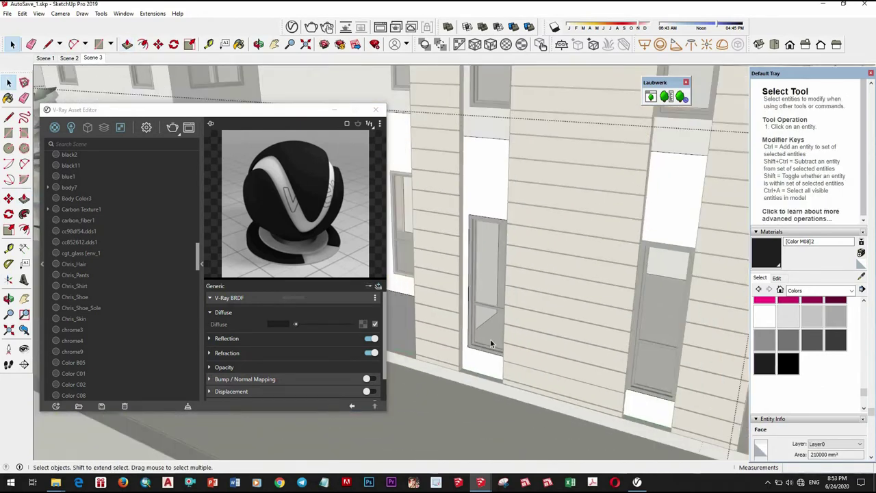
scroll(490, 338, "down", 3)
- Select the upper window frame on the white side wall
mouse_move(490, 339)
middle_mouse_down()
mouse_move(483, 315)
mouse_move(520, 274)
middle_mouse_up()
scroll(537, 258, "up", 3)
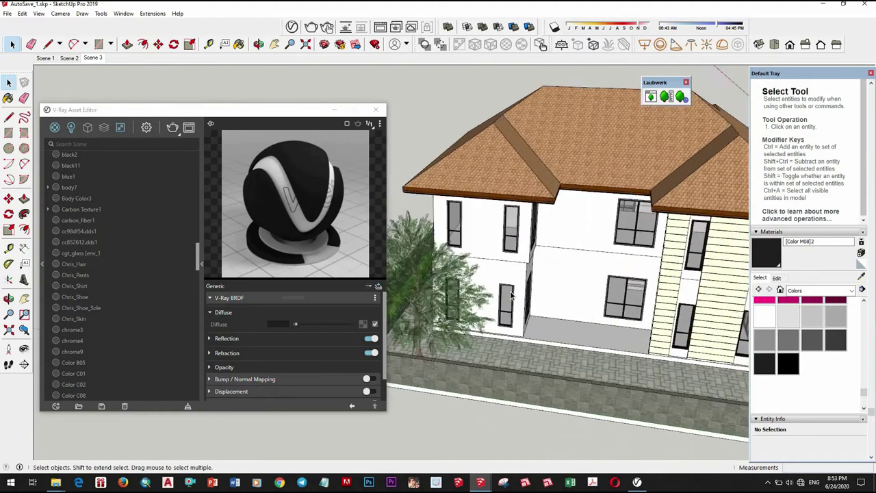
scroll(537, 257, "up", 3)
scroll(537, 257, "up", 2)
scroll(537, 258, "up", 2)
scroll(537, 257, "up", 1)
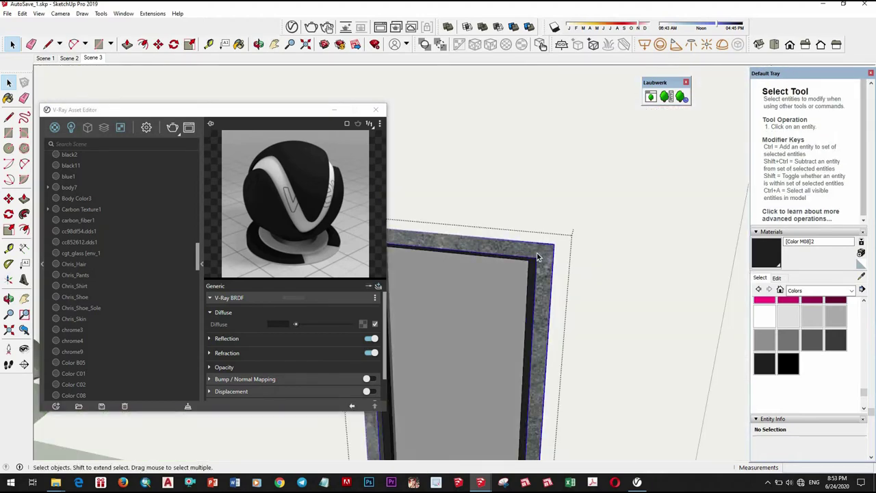
key("space")
scroll(549, 291, "down", 3)
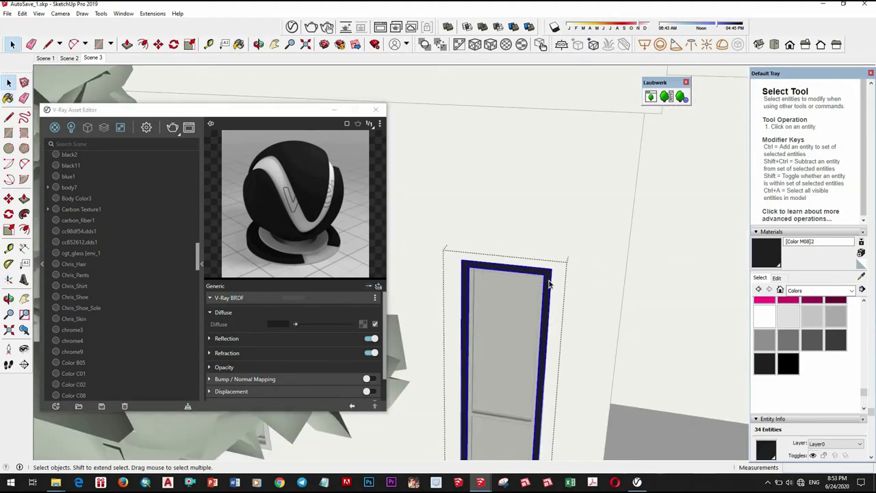
scroll(549, 291, "down", 3)
middle_click_drag(549, 291, 545, 158)
scroll(546, 164, "up", 3)
left_click(546, 164)
scroll(546, 164, "up", 1)
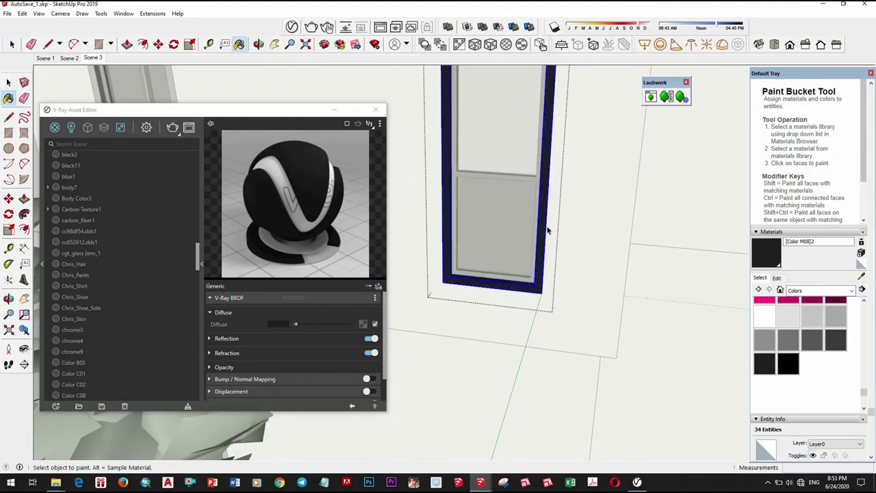
- Select the door frame on the side wall
key("space")
scroll(551, 237, "down", 3)
scroll(553, 240, "down", 2)
middle_click_drag(553, 240, 485, 139)
scroll(485, 138, "up", 2)
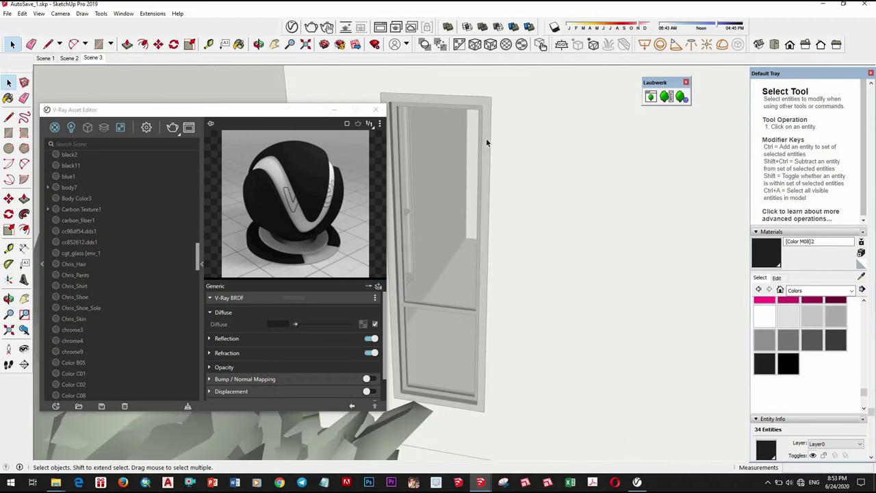
left_click(486, 140)
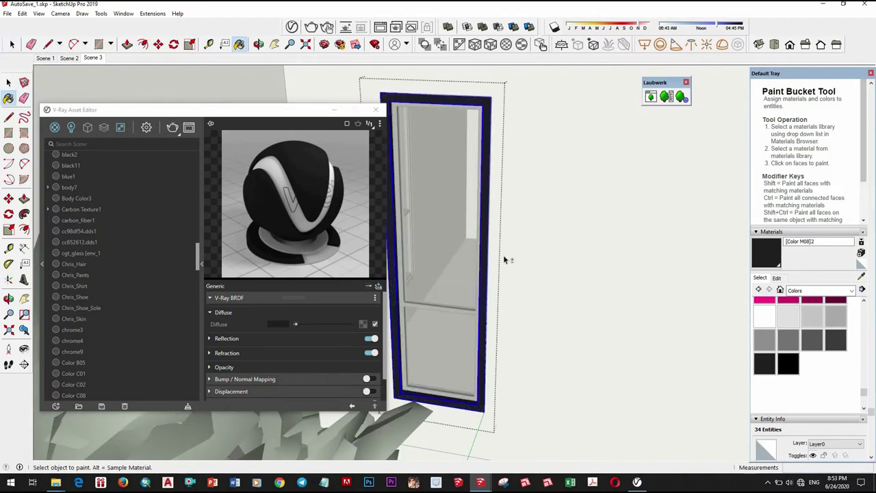
key("space")
- Paint the window frame at the building corner dark Color M08
scroll(504, 260, "down", 3)
middle_click_drag(504, 259, 463, 296)
scroll(498, 274, "up", 3)
scroll(464, 297, "up", 2)
left_click(464, 297)
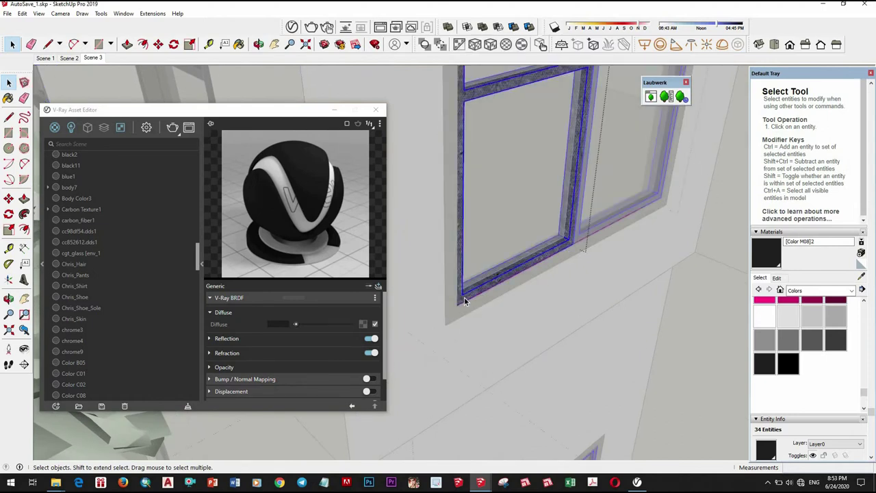
key("b")
left_click(463, 310)
key("space")
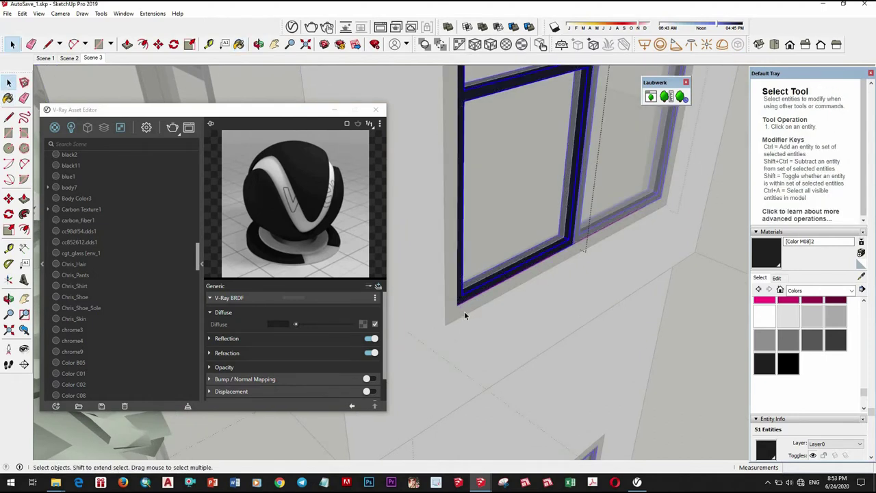
- Repaint the corner window frame dark and check its lower edge
scroll(464, 314, "up", 1)
key("b")
left_click(467, 307)
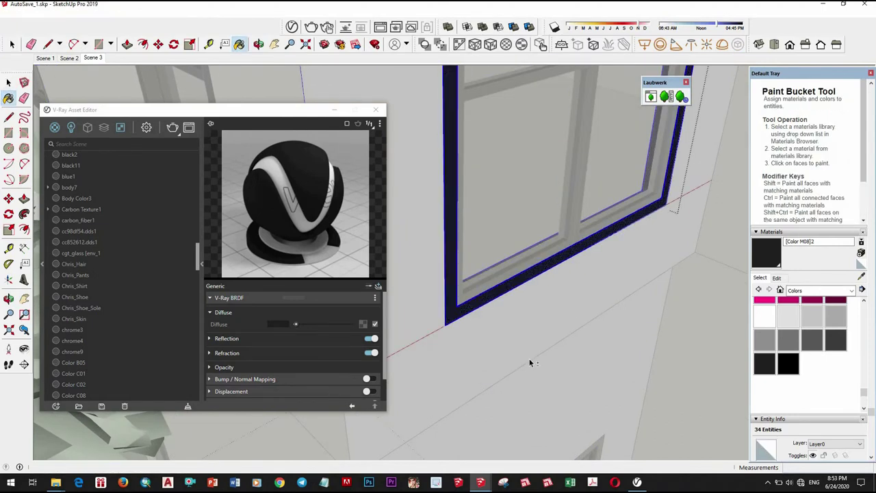
key("space")
middle_click_drag(467, 307, 468, 320)
scroll(447, 313, "down", 2)
scroll(447, 314, "up", 3)
scroll(447, 314, "up", 2)
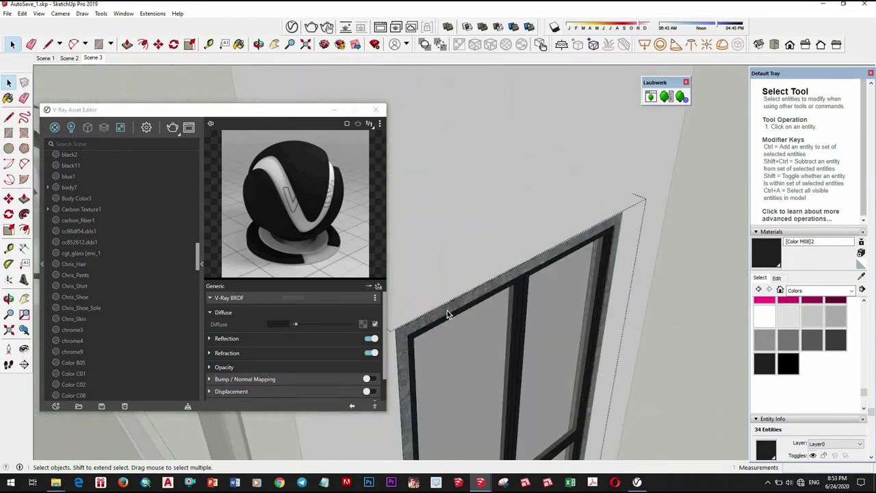
- Paint the neighbouring window frame dark Color M08 and clear the selection
left_click(447, 310)
key("b")
left_click(494, 331)
key("space")
scroll(494, 331, "down", 5)
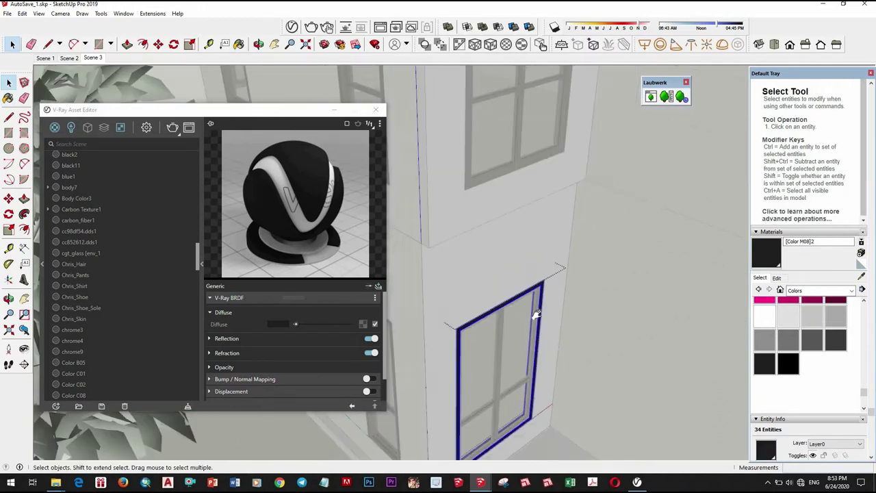
middle_click_drag(494, 331, 570, 295)
scroll(570, 295, "up", 3)
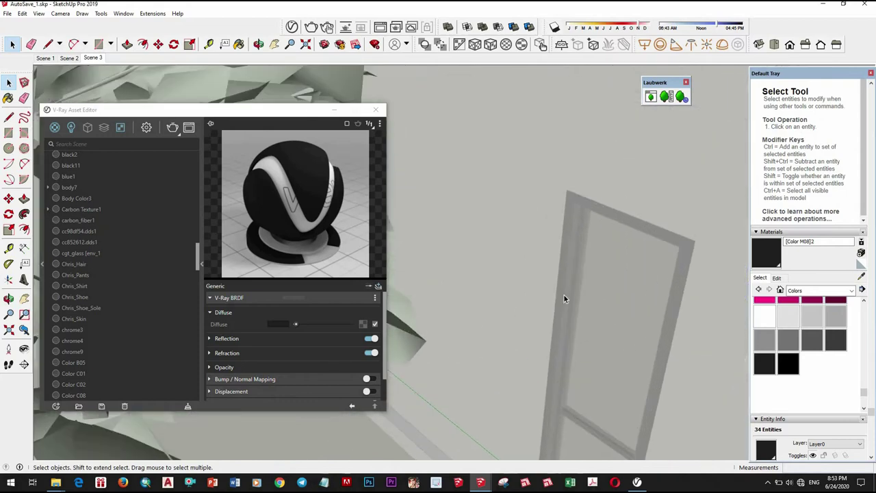
left_click(529, 281)
scroll(532, 281, "down", 3)
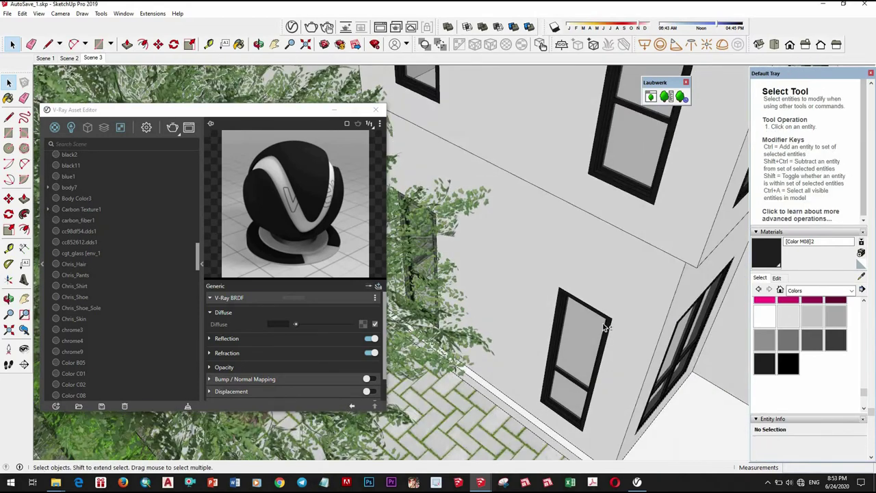
middle_click_drag(532, 282, 534, 242)
scroll(537, 266, "up", 3)
- Orbit and zoom around the tree, selecting its leaf and branch groups to inspect the foliage
scroll(537, 267, "up", 3)
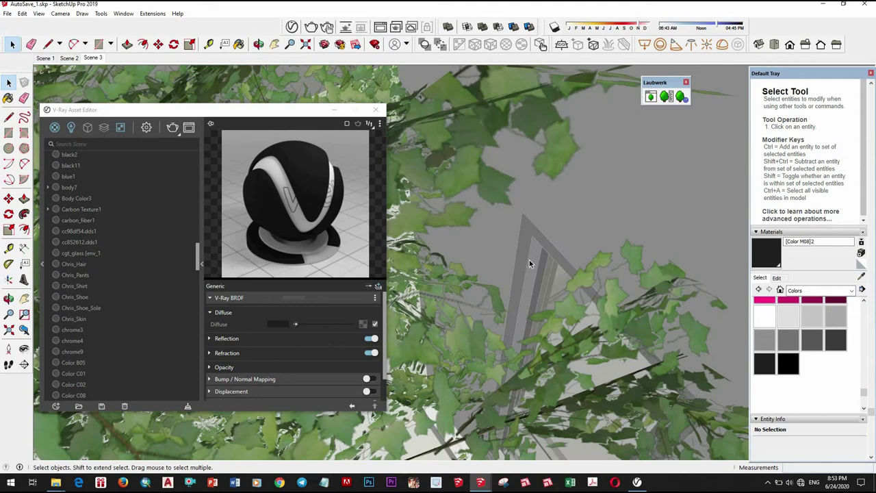
left_click(529, 260)
scroll(548, 232, "down", 2)
scroll(549, 233, "up", 3)
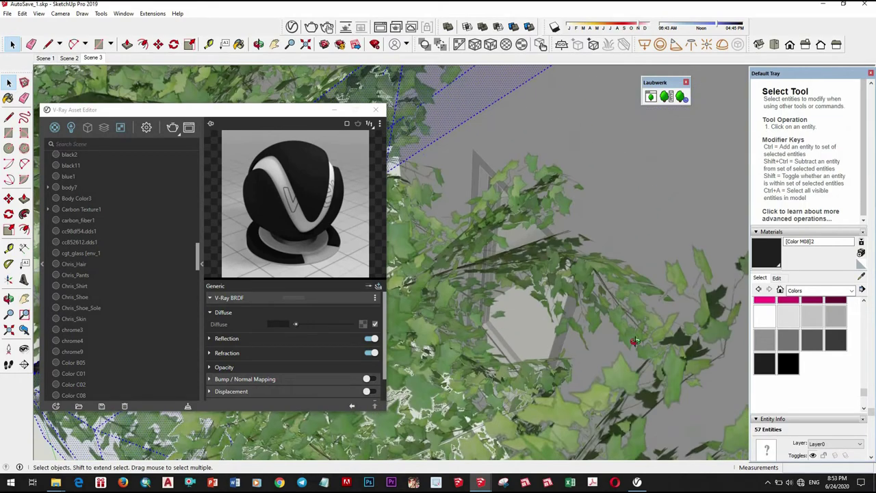
middle_click_drag(550, 233, 507, 308)
scroll(506, 308, "up", 2)
left_click(579, 293)
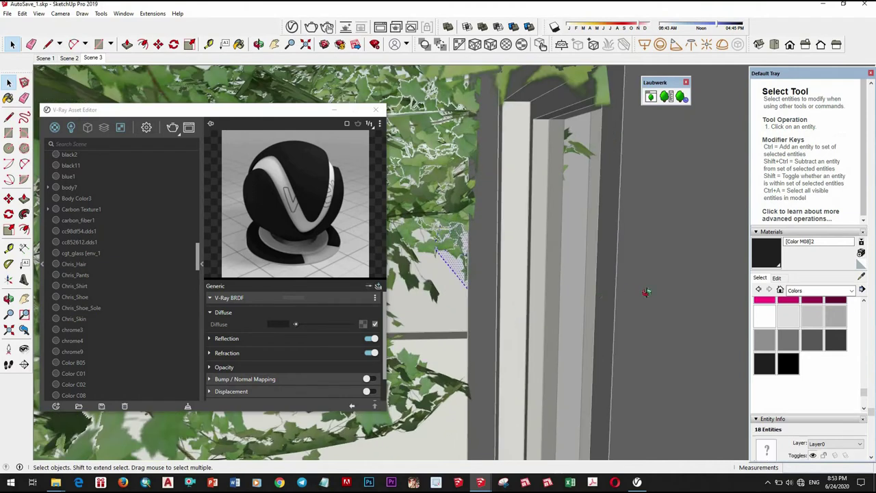
middle_click_drag(579, 294, 493, 259)
key("Escape")
mouse_move(575, 269)
middle_mouse_down()
mouse_move(500, 316)
mouse_move(468, 323)
mouse_move(593, 282)
middle_mouse_up()
left_click(593, 281)
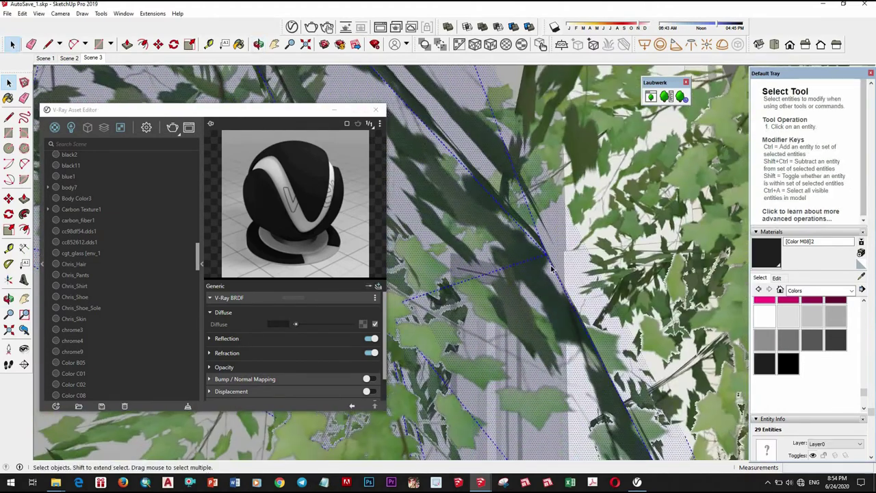
- Orbit to face the building wall and zoom in on the window above the paved walk
scroll(593, 281, "down", 3)
scroll(535, 257, "down", 3)
scroll(534, 258, "down", 3)
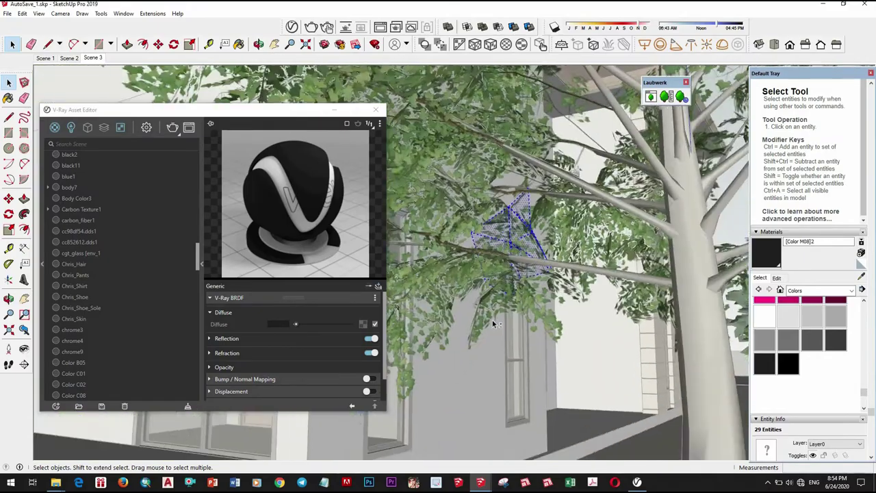
mouse_move(534, 257)
middle_mouse_down()
mouse_move(684, 410)
mouse_move(632, 311)
mouse_move(469, 368)
mouse_move(352, 434)
mouse_move(524, 383)
mouse_move(606, 330)
mouse_move(518, 108)
mouse_move(570, 212)
mouse_move(541, 191)
middle_mouse_up()
scroll(518, 108, "down", 3)
scroll(520, 105, "down", 3)
scroll(569, 212, "up", 3)
scroll(551, 211, "up", 3)
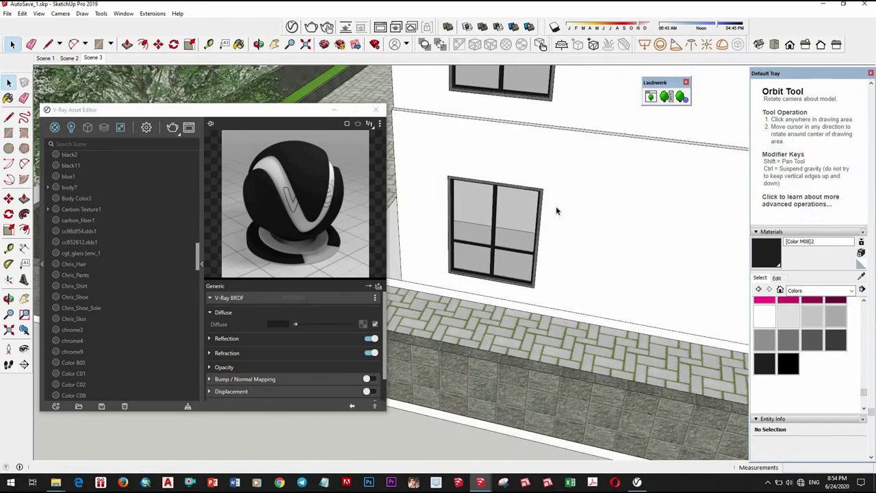
- Select the dark window frame, then orbit out to see the house wall and roof
scroll(540, 182, "up", 3)
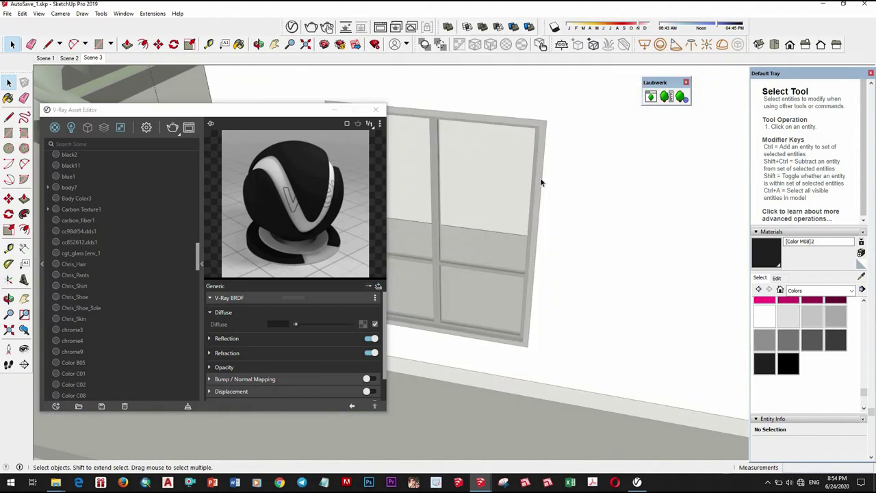
left_click(538, 175)
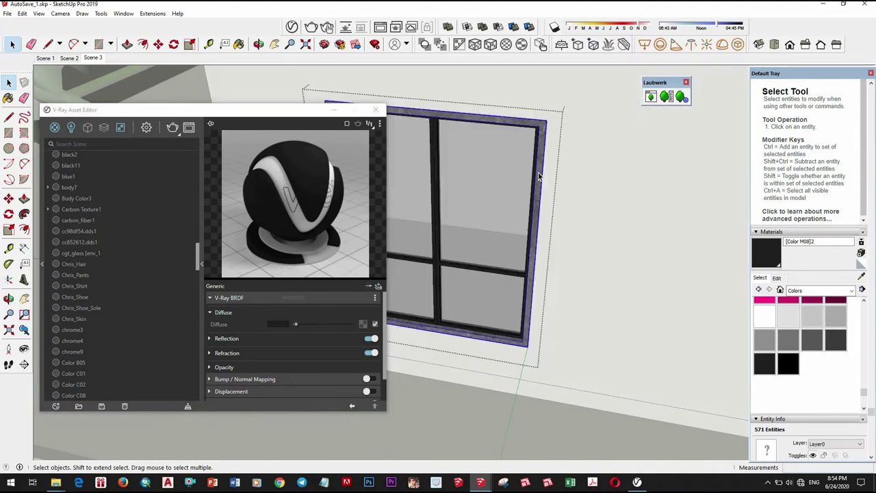
middle_click_drag(540, 155, 560, 302)
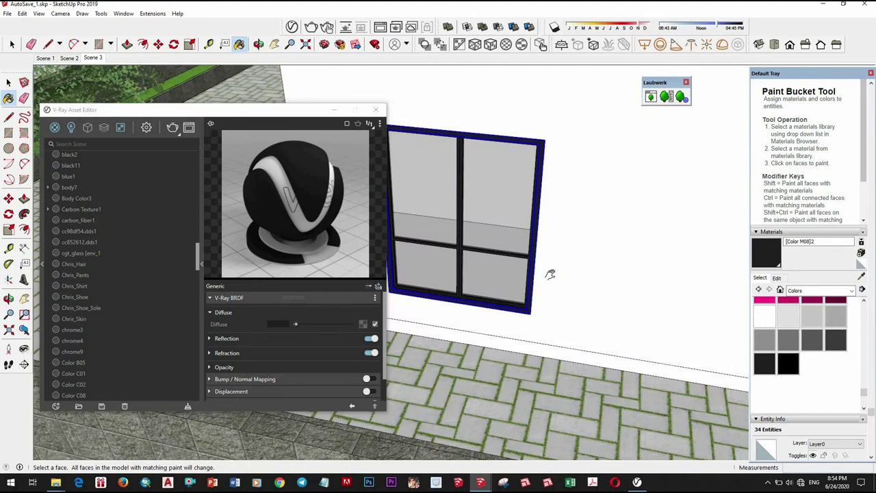
mouse_move(555, 277)
middle_mouse_down()
mouse_move(573, 198)
mouse_move(590, 293)
mouse_move(586, 268)
mouse_move(483, 286)
mouse_move(500, 159)
middle_mouse_up()
key("space")
scroll(483, 286, "down", 5)
scroll(500, 160, "up", 5)
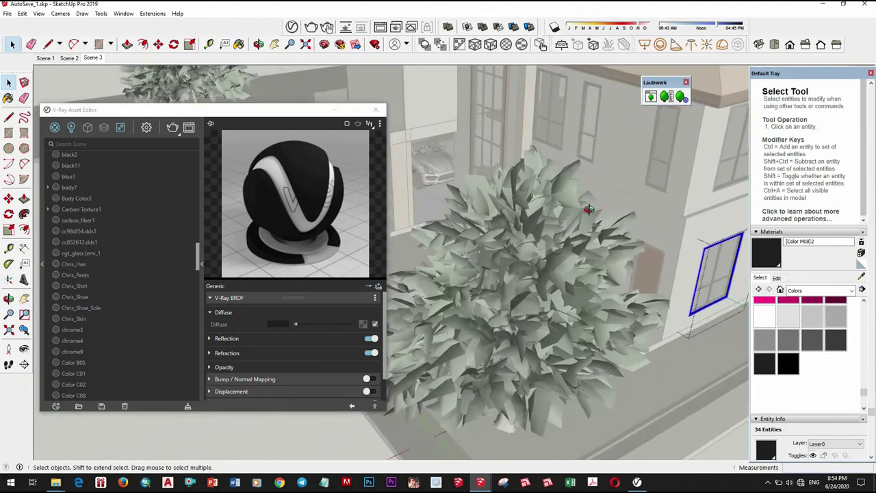
scroll(568, 208, "up", 5)
- Orbit and zoom around to the carport with the car
middle_click_drag(569, 208, 528, 253)
scroll(590, 215, "down", 3)
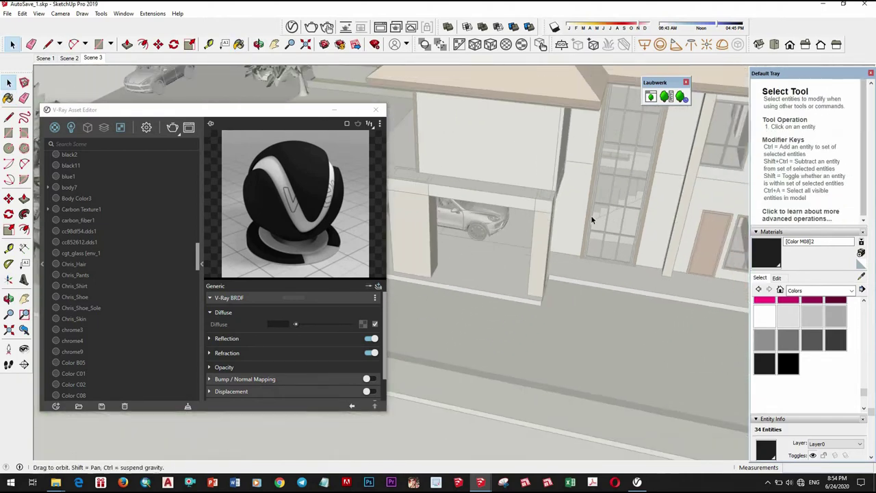
scroll(566, 218, "up", 3)
scroll(567, 219, "down", 3)
key("space")
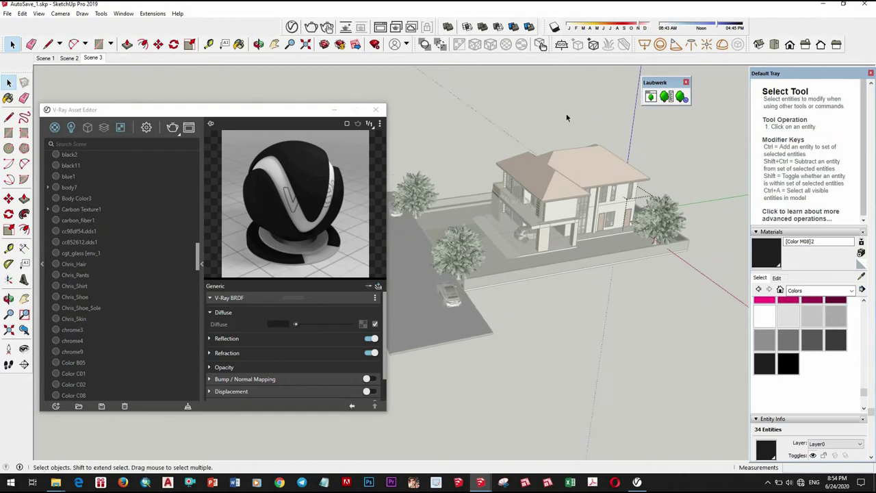
scroll(534, 295, "up", 2)
scroll(561, 260, "up", 2)
scroll(598, 219, "up", 4)
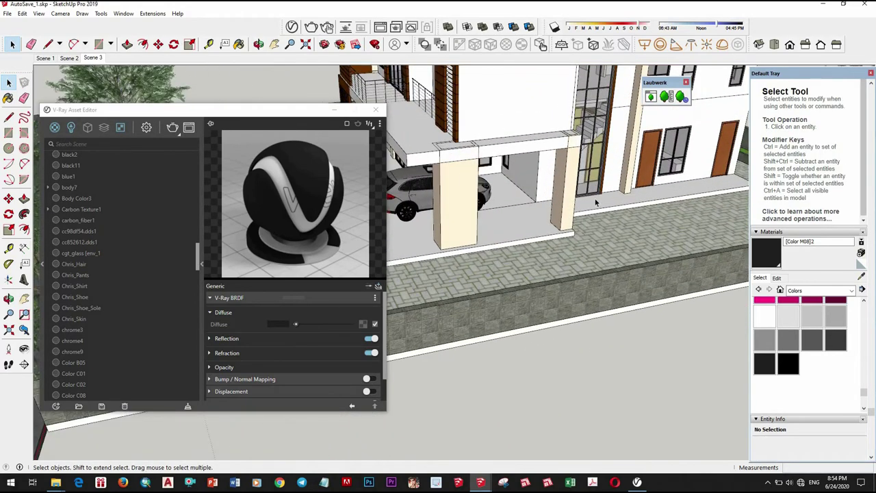
scroll(598, 196, "up", 2)
scroll(554, 207, "up", 2)
scroll(524, 212, "up", 2)
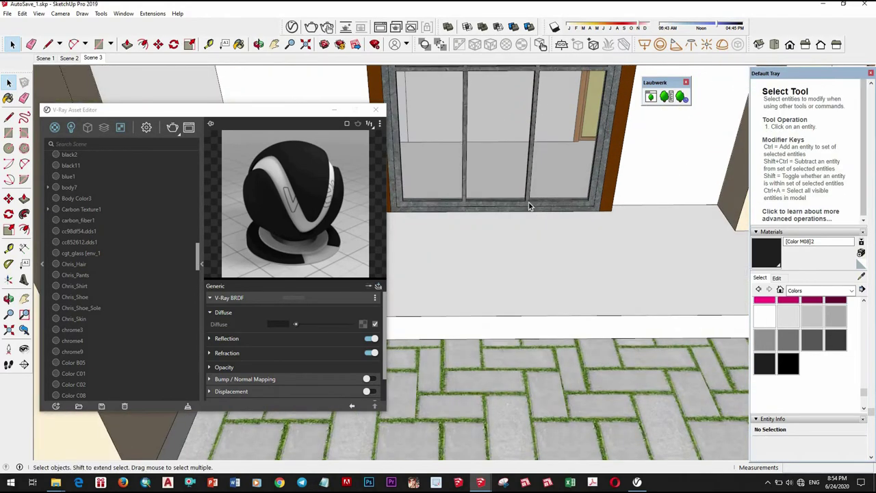
- Hide textures with F5 and check the sliding door and its frame materials
key("F5")
left_click(528, 205)
key("b")
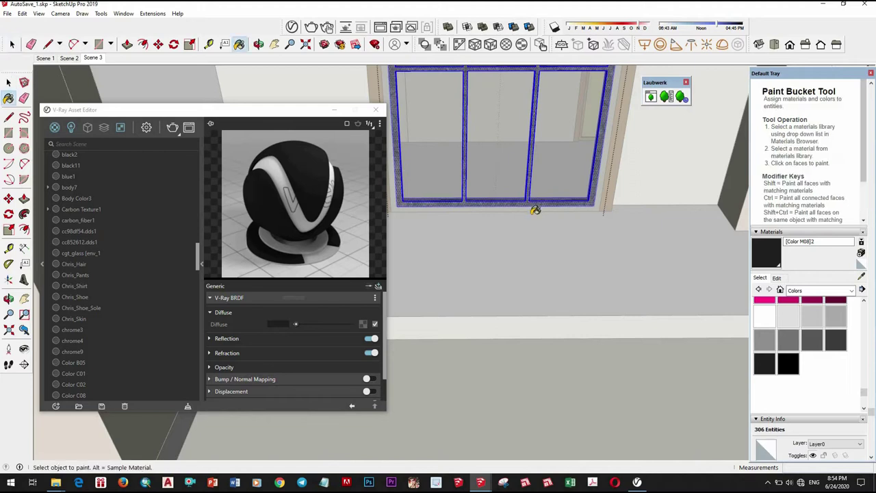
key("space")
key("ctrl+t")
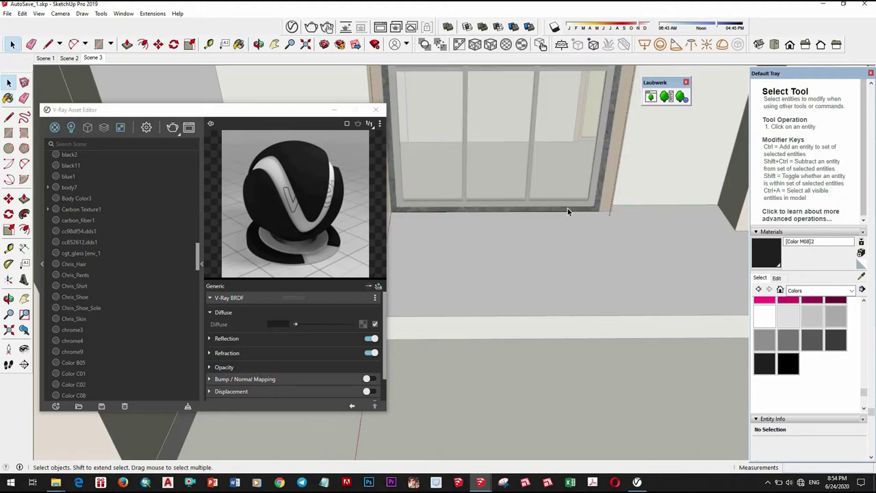
left_click(567, 208)
key("b")
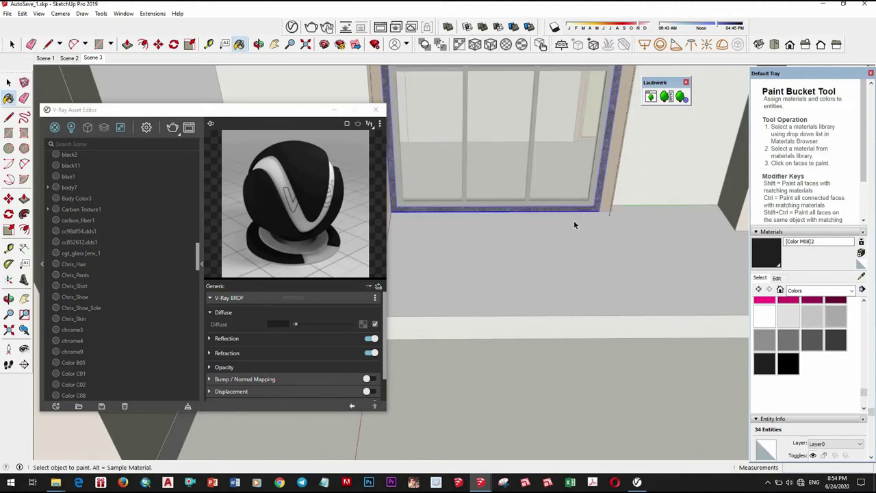
key("space")
- Orbit out over the whole house and close in on the upper balcony side
scroll(573, 219, "down", 3)
scroll(527, 255, "down", 3)
mouse_move(527, 255)
middle_mouse_down()
mouse_move(598, 250)
mouse_move(626, 309)
middle_mouse_up()
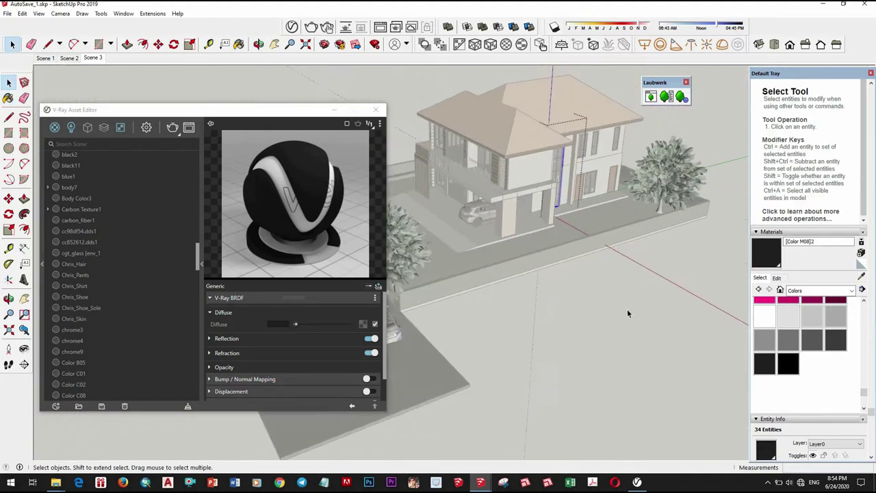
key("ctrl+t")
scroll(490, 199, "up", 3)
mouse_move(490, 198)
middle_mouse_down()
mouse_move(493, 216)
mouse_move(541, 253)
mouse_move(568, 246)
mouse_move(725, 255)
middle_mouse_up()
scroll(557, 268, "up", 3)
- Give the [Color M08]2 frame a bright reflection, 0.85 glossiness and IOR 2, then sample Translucent Glass Gray
scroll(575, 242, "up", 2)
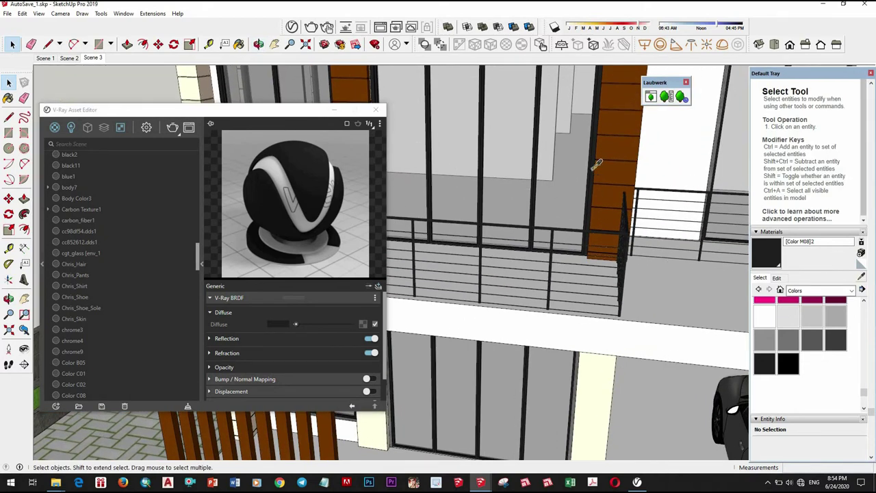
middle_click_drag(596, 165, 518, 162)
scroll(518, 162, "up", 3)
key("b")
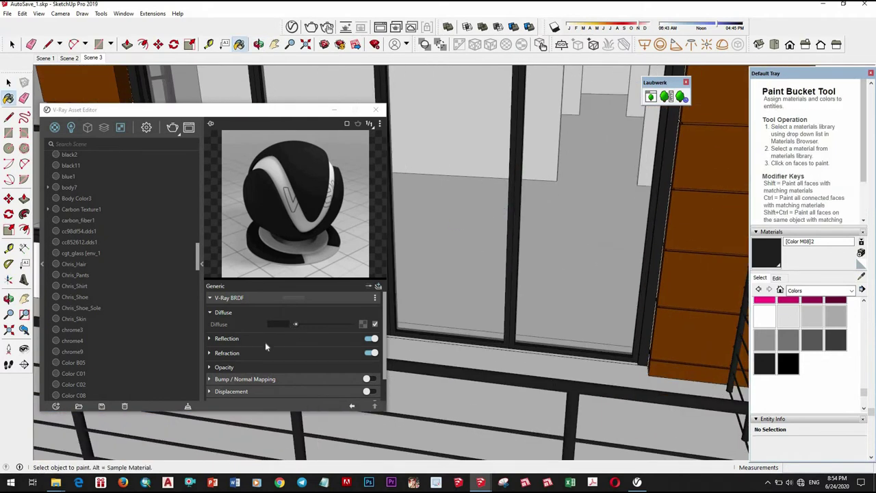
left_click(262, 338)
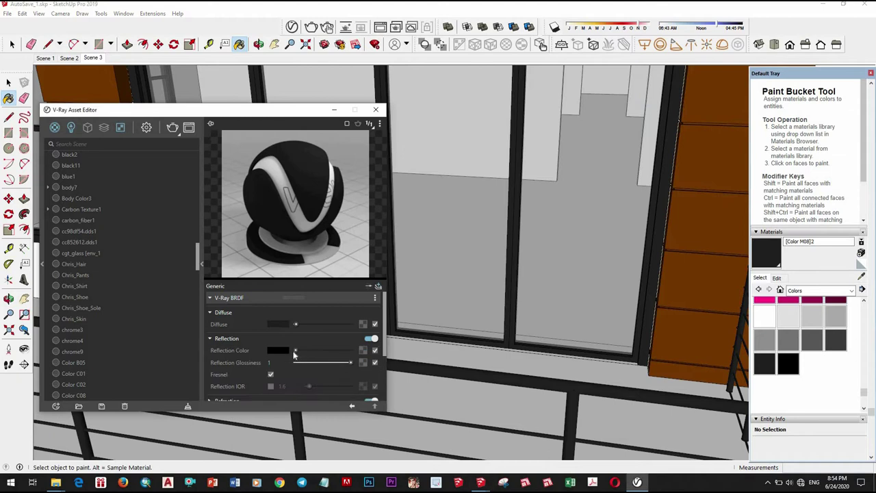
left_click(336, 350)
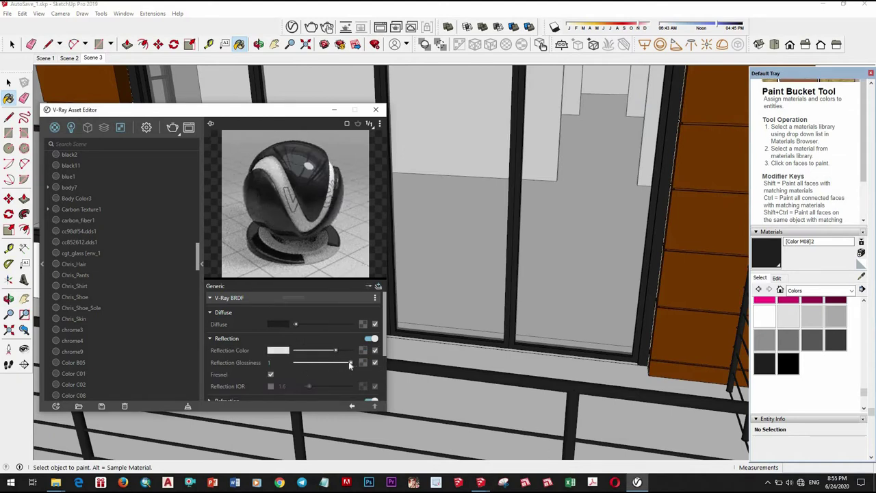
left_click_drag(346, 364, 343, 365)
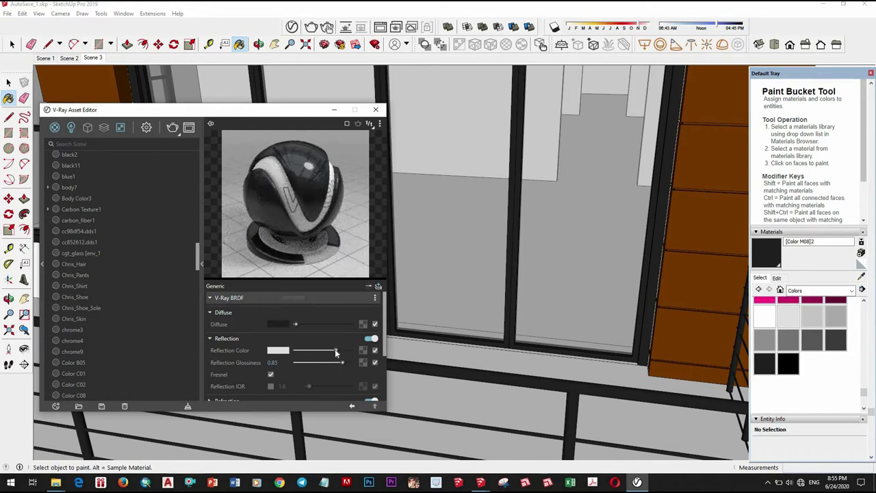
left_click(270, 386)
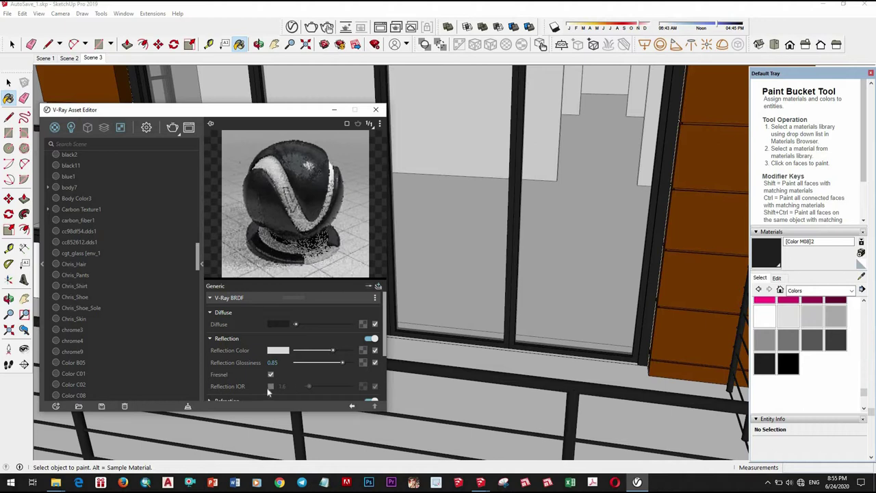
type("2")
key("Return")
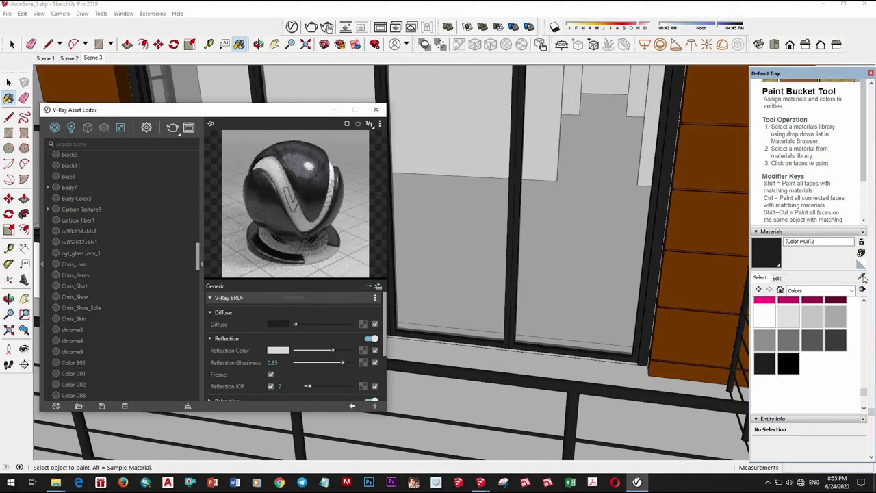
left_click(600, 235, "alt")
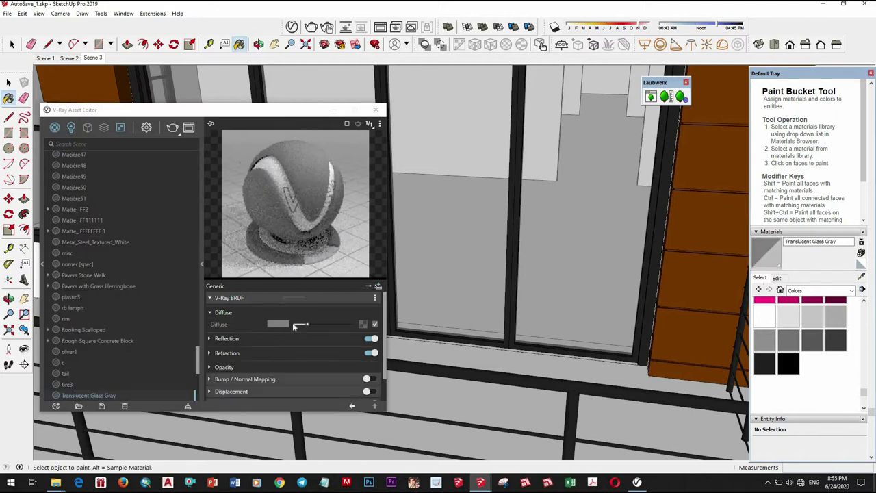
- Set Translucent Glass Gray's reflection glossiness to 0.95 and expand its Refraction rollout
left_click(259, 340)
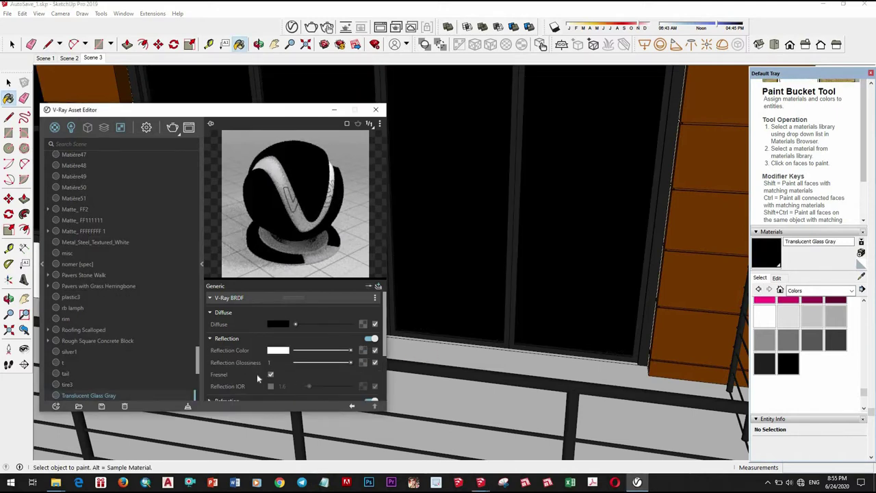
scroll(335, 329, "down", 2)
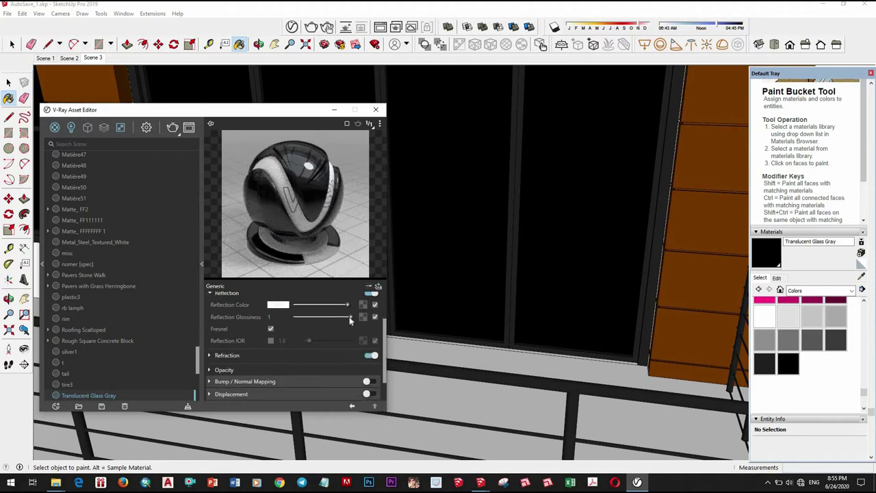
left_click(261, 355)
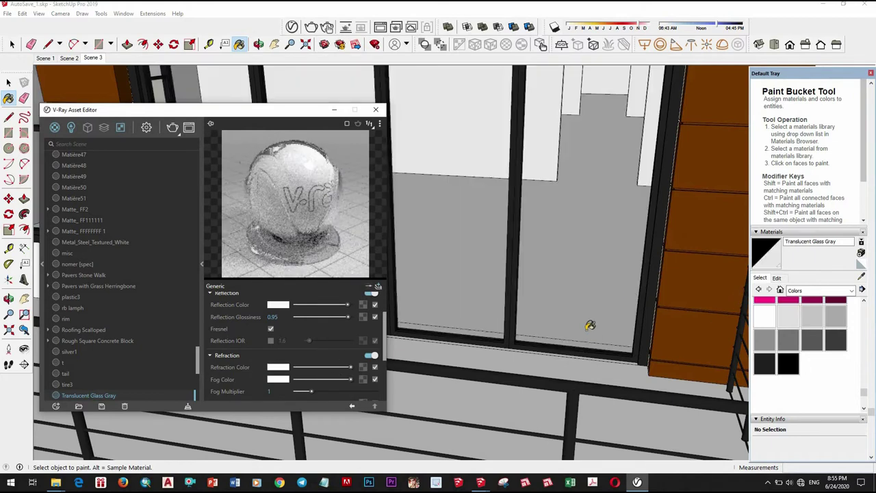
middle_click_drag(617, 282, 614, 302)
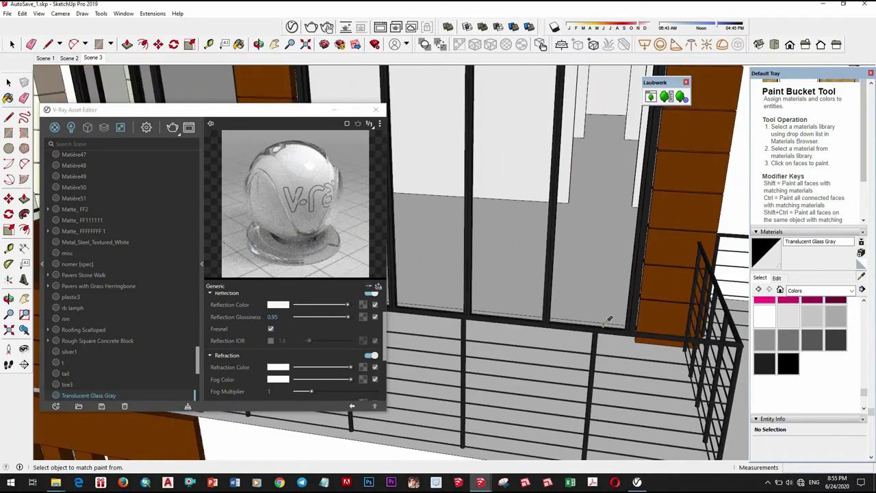
- Sample the brown cladding Color C08 and give it a brighter reflection with 0.85 glossiness
left_click(613, 301, "alt")
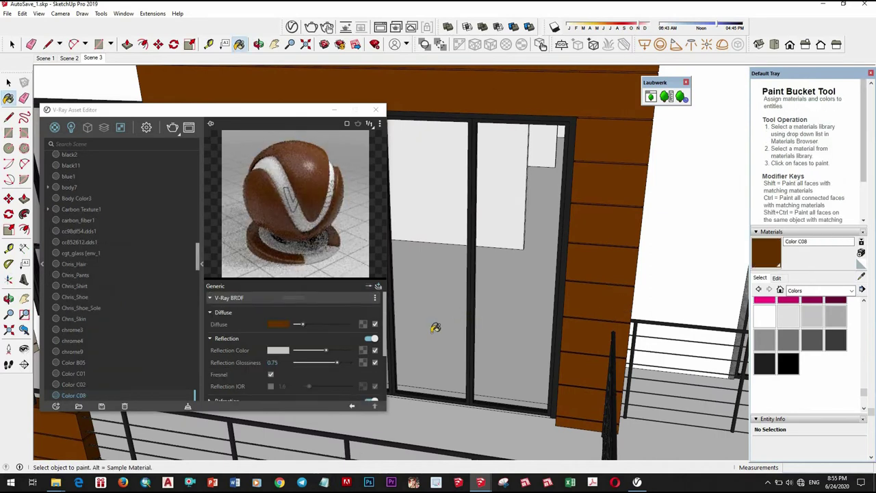
left_click_drag(326, 350, 332, 350)
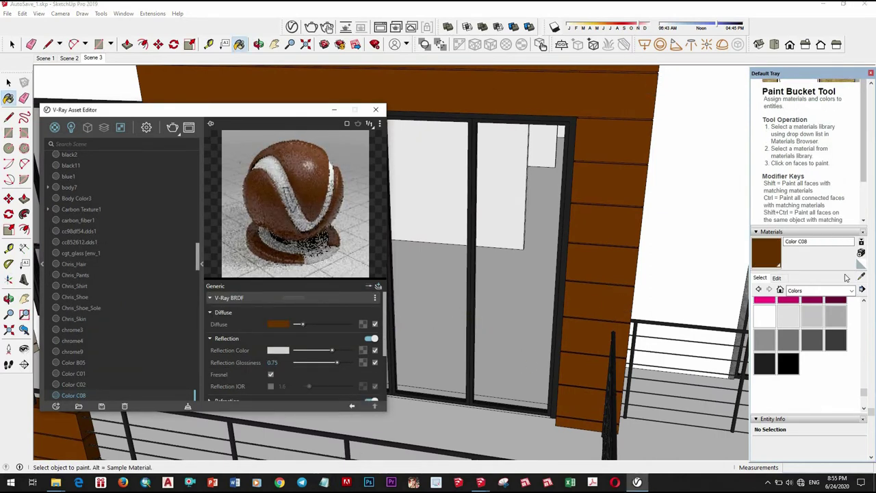
left_click_drag(346, 362, 349, 362)
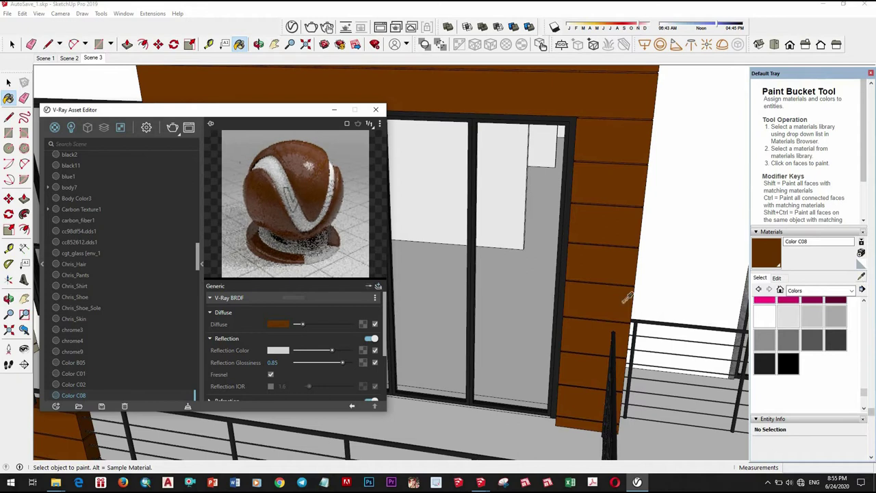
- Sample the cream Color C01 wall and set a light grey reflection with 0.8 glossiness
mouse_move(594, 285)
middle_mouse_down()
mouse_move(625, 283)
mouse_move(587, 231)
middle_mouse_up()
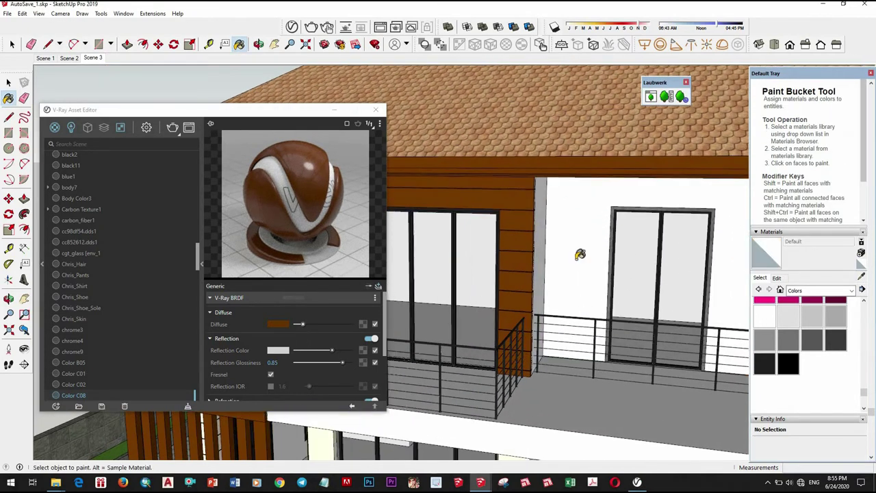
scroll(660, 263, "down", 5)
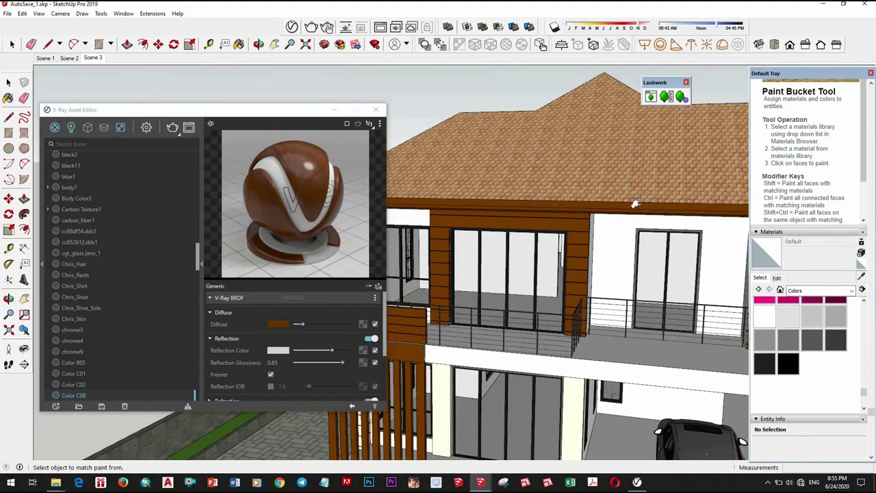
middle_click_drag(661, 263, 608, 330)
scroll(579, 313, "up", 5)
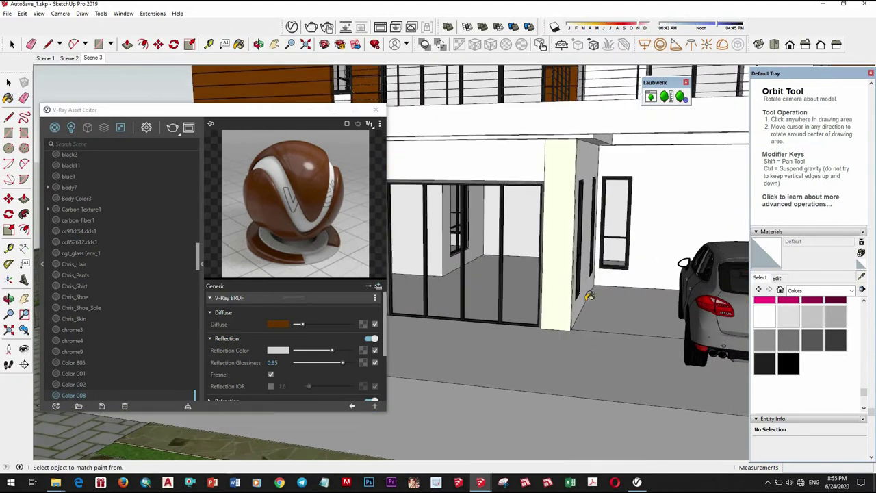
left_click(575, 304, "alt")
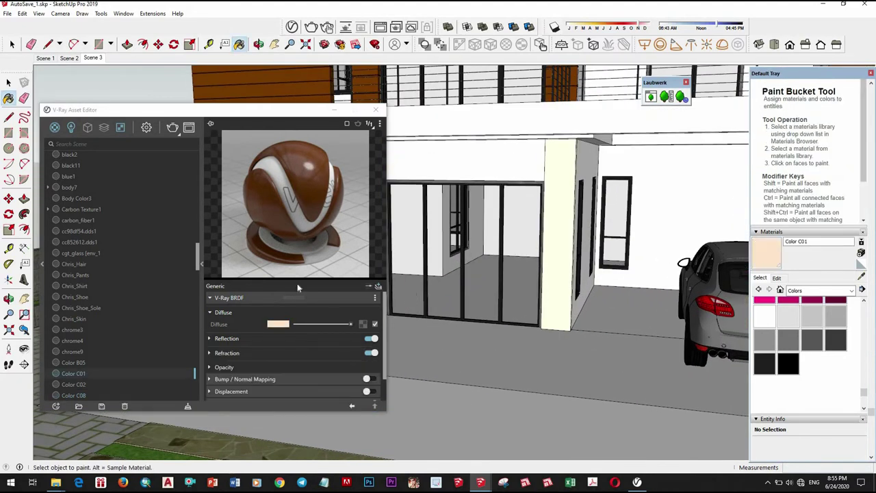
left_click(276, 339)
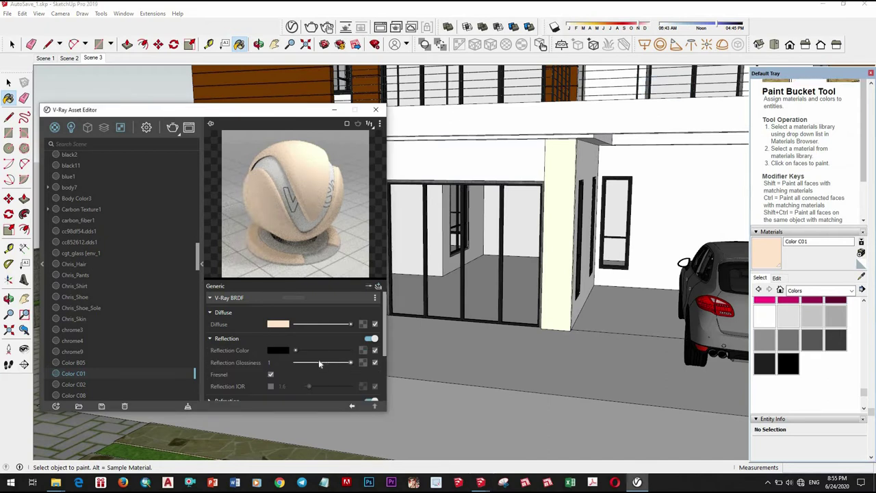
left_click(326, 350)
left_click_drag(345, 366, 340, 363)
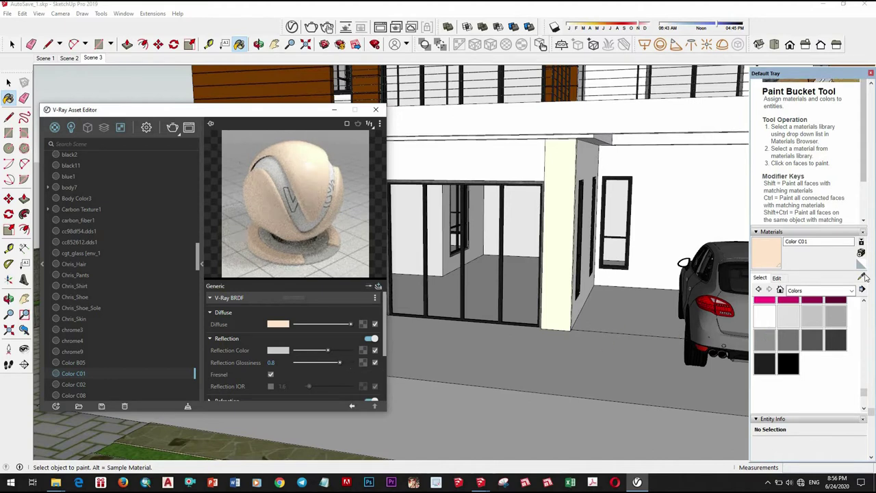
scroll(582, 274, "down", 5)
mouse_move(616, 307)
middle_mouse_down()
mouse_move(655, 316)
mouse_move(595, 233)
middle_mouse_up()
scroll(592, 231, "up", 3)
- Select the upper balcony door frame, sample [Color M08]2 and paint the frame dark
scroll(591, 230, "up", 3)
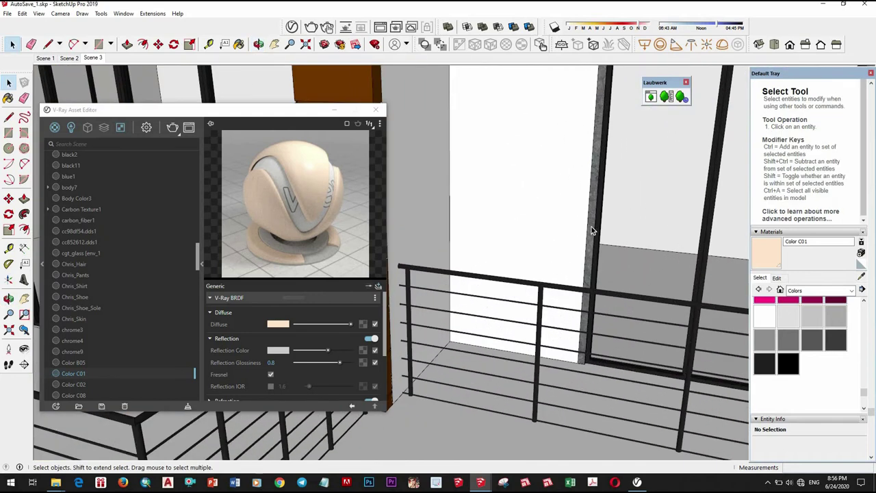
triple_click(591, 227)
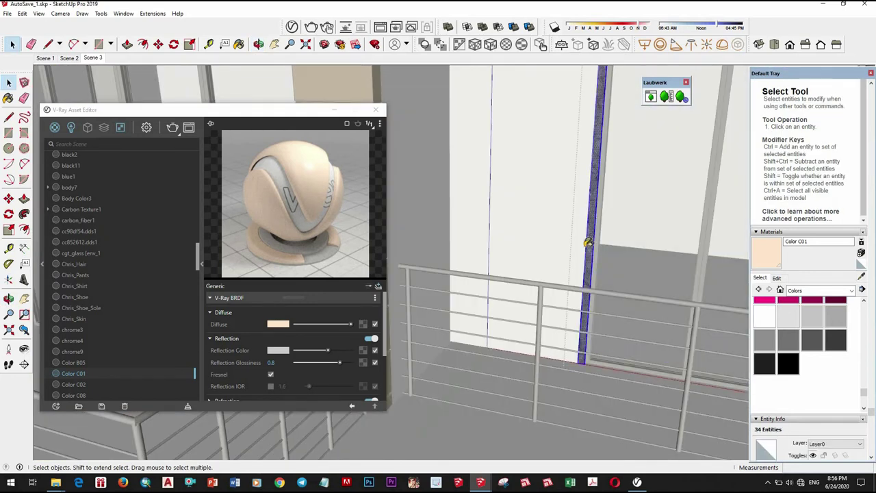
left_click(587, 243)
key("space")
scroll(593, 266, "down", 3)
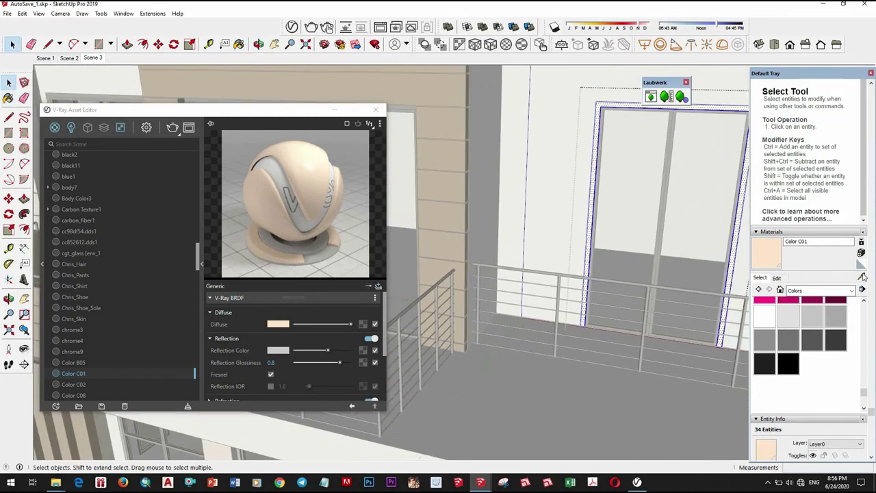
left_click(625, 270)
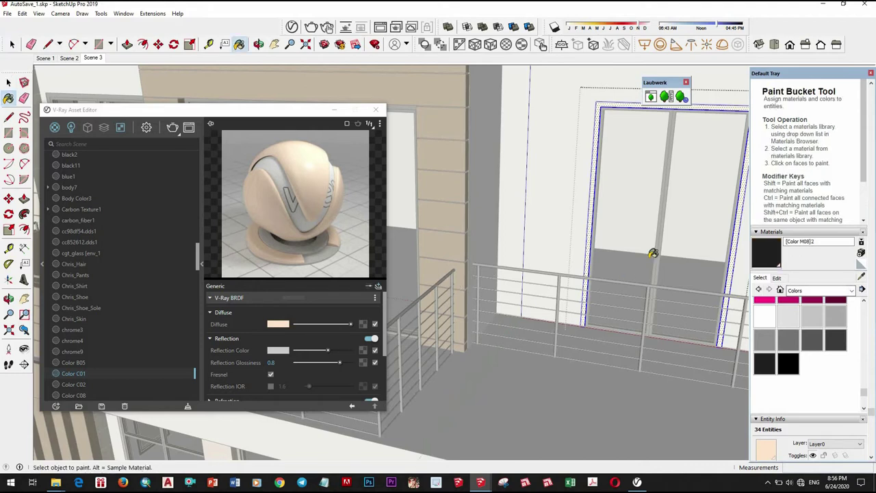
left_click(605, 245)
- Orbit out over the house exterior and close in on the facade and roof
scroll(605, 244, "down", 3)
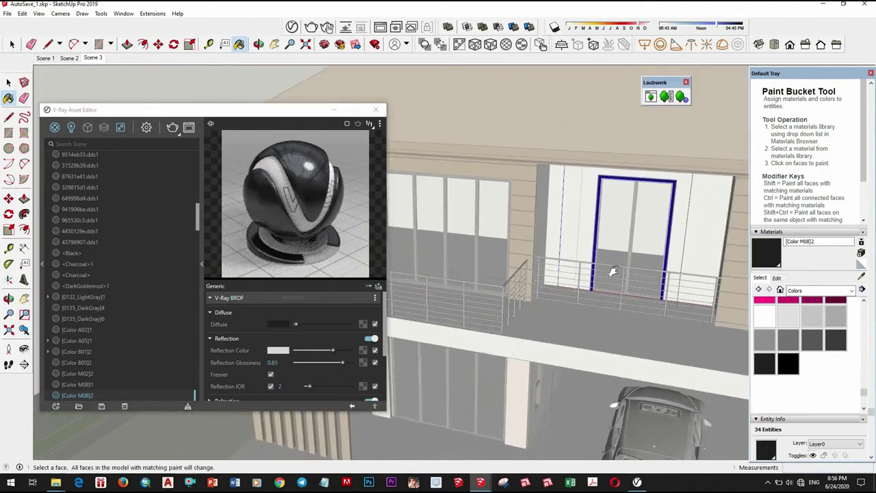
middle_click_drag(604, 244, 476, 123)
key("space")
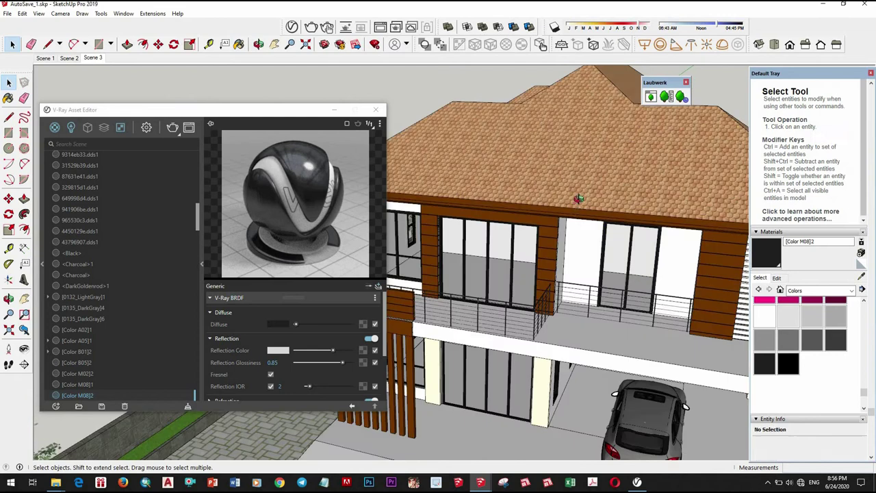
scroll(501, 205, "up", 3)
middle_click_drag(500, 205, 520, 219)
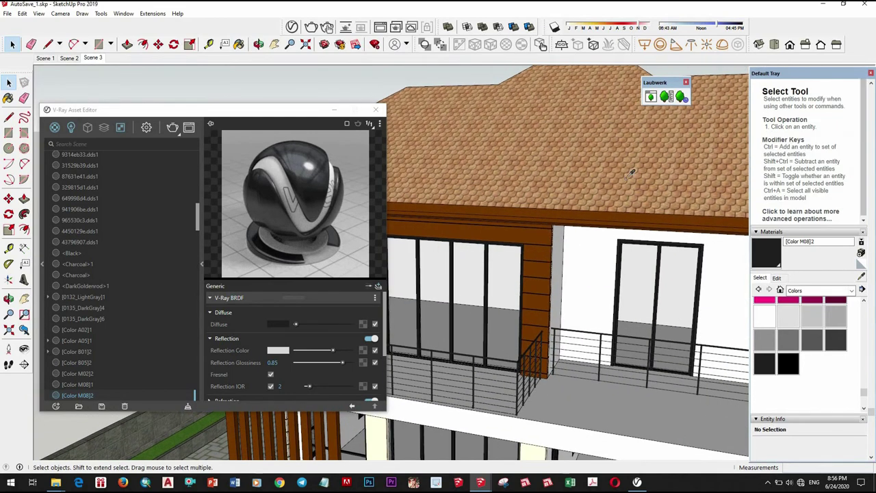
- Sample the Roofing Scalloped roof material and turn on its Bump / Normal Mapping
key("b")
left_click(630, 173, "alt")
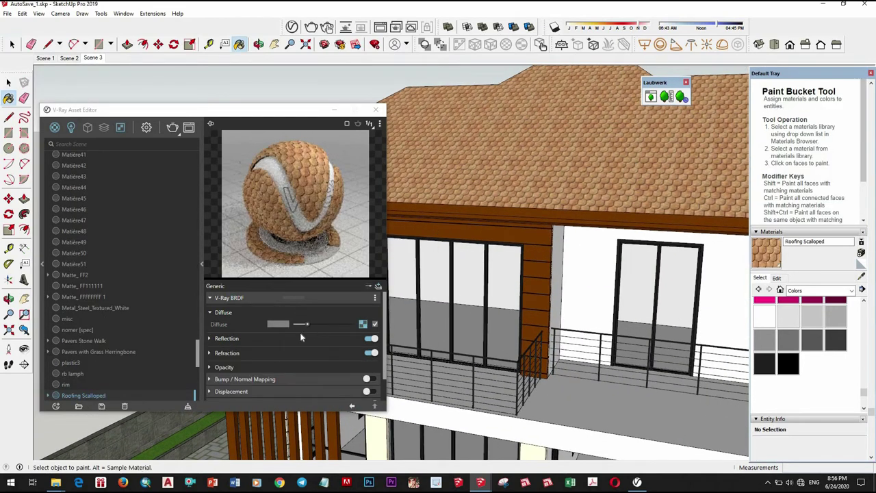
right_click(364, 327)
mouse_move(338, 305)
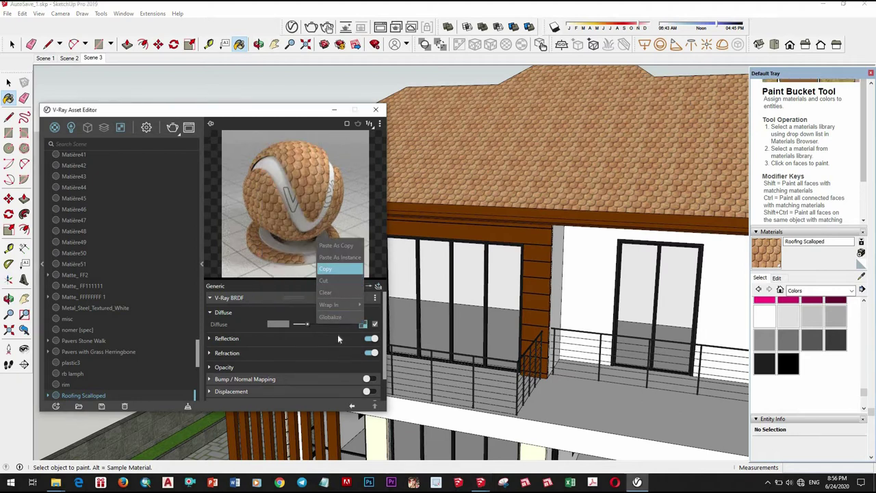
left_click(329, 379)
left_click(286, 376)
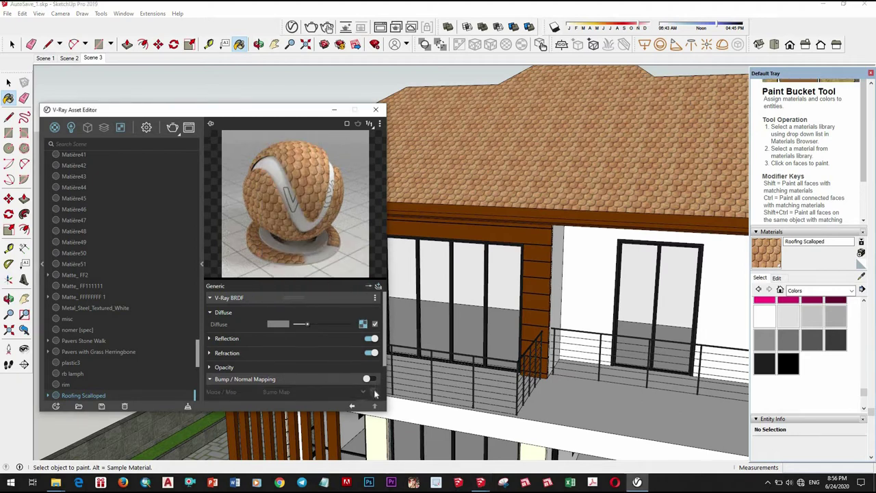
left_click(369, 378)
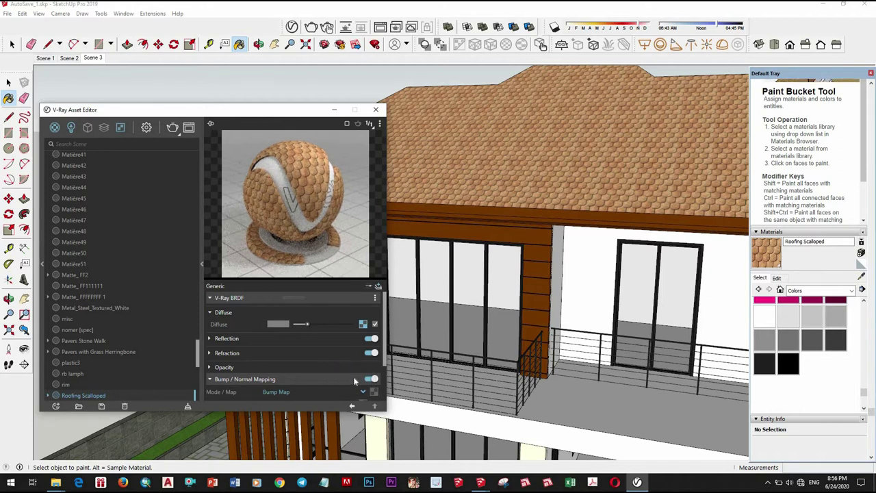
- Give Roofing Scalloped a light grey reflection with 0.95 glossiness
scroll(355, 380, "down", 2)
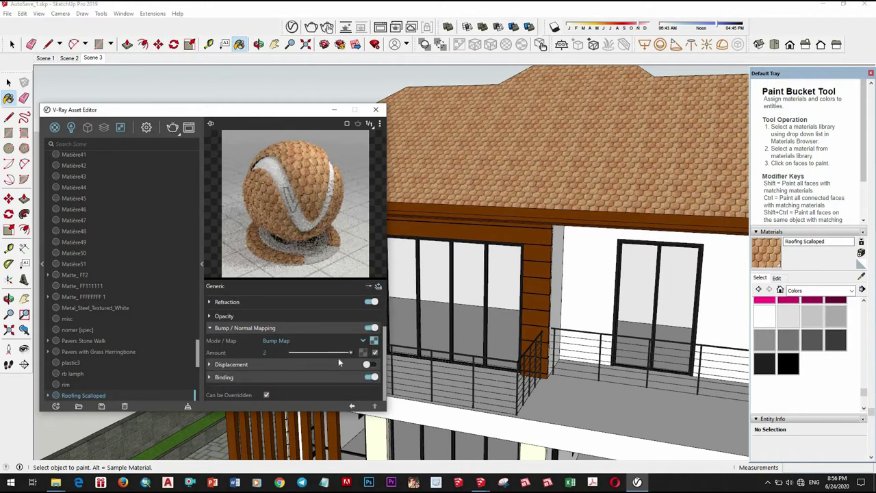
scroll(333, 341, "up", 2)
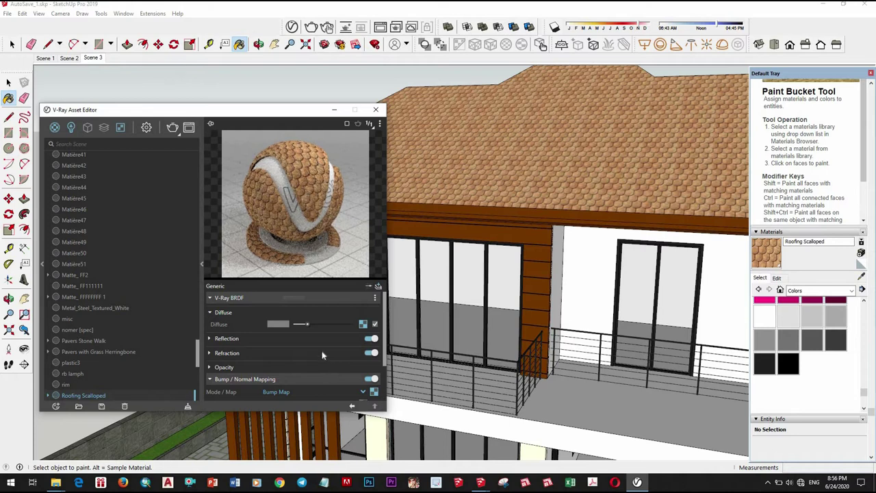
left_click(289, 337)
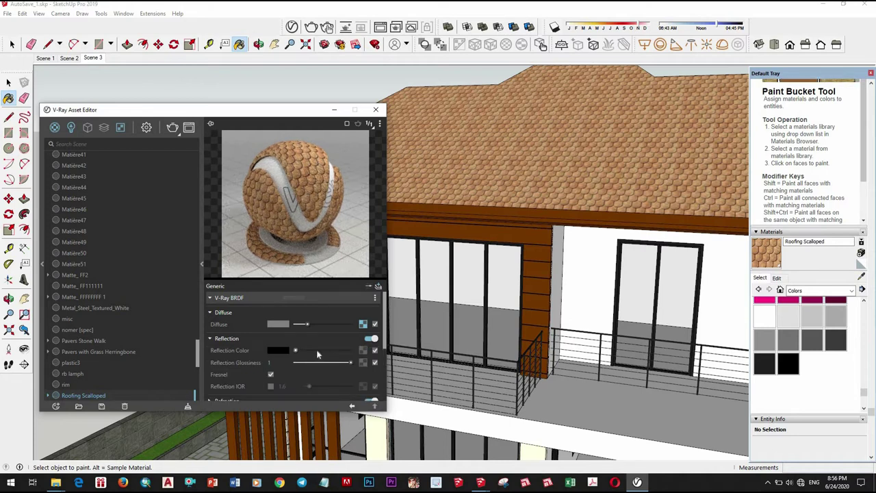
left_click_drag(325, 349, 330, 349)
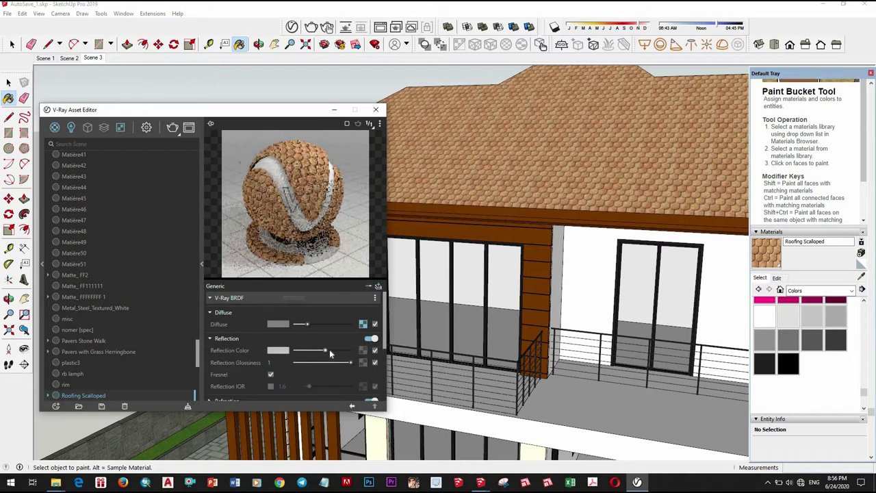
left_click_drag(349, 363, 344, 364)
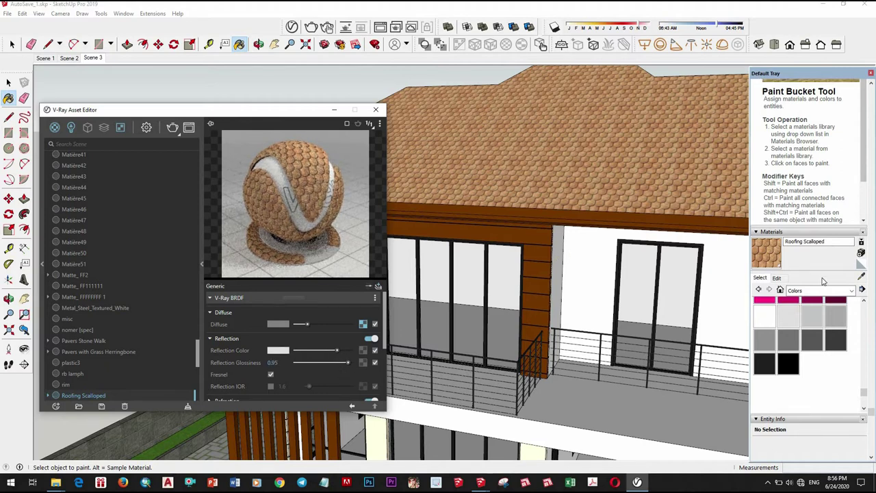
scroll(641, 293, "down", 5)
mouse_move(641, 293)
middle_mouse_down()
mouse_move(661, 248)
mouse_move(597, 403)
middle_mouse_up()
scroll(662, 248, "down", 3)
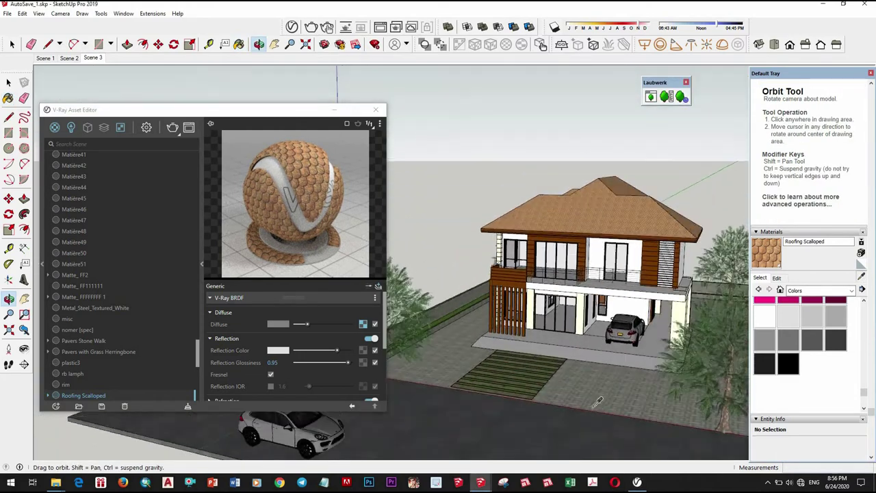
scroll(596, 403, "up", 2)
scroll(589, 390, "up", 3)
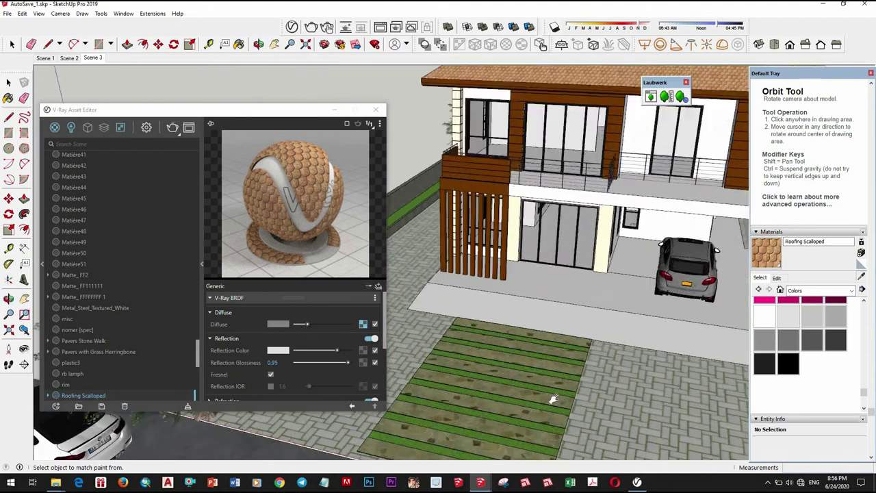
scroll(582, 380, "up", 3)
scroll(573, 369, "up", 2)
- Sample the walkway's Grass Dark Green and load Grass_11.jpg as its diffuse bitmap
left_click(457, 315, "alt")
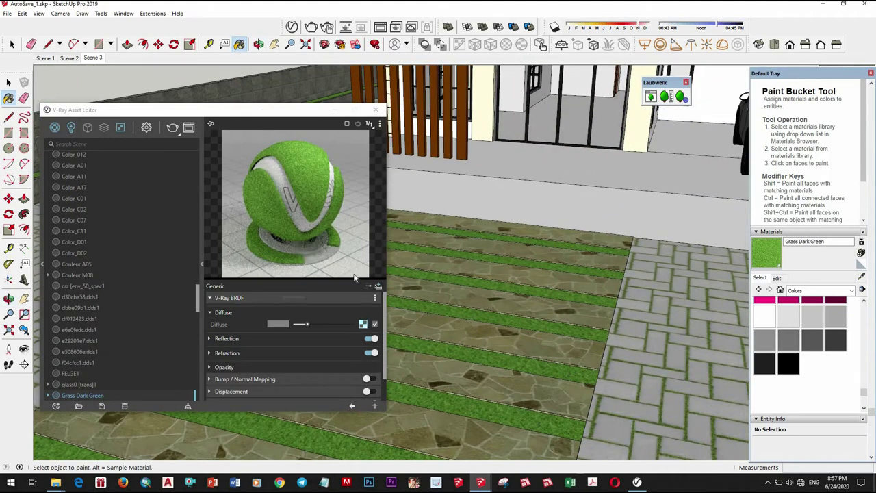
left_click(363, 323)
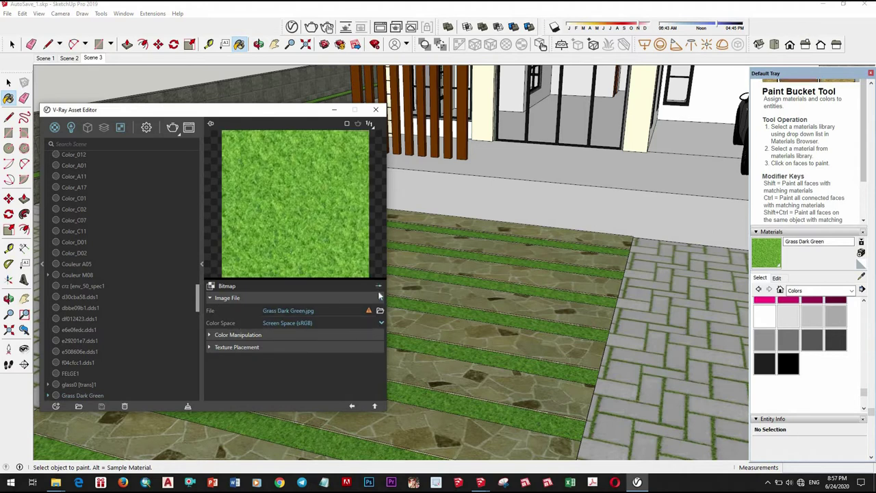
right_click(223, 183)
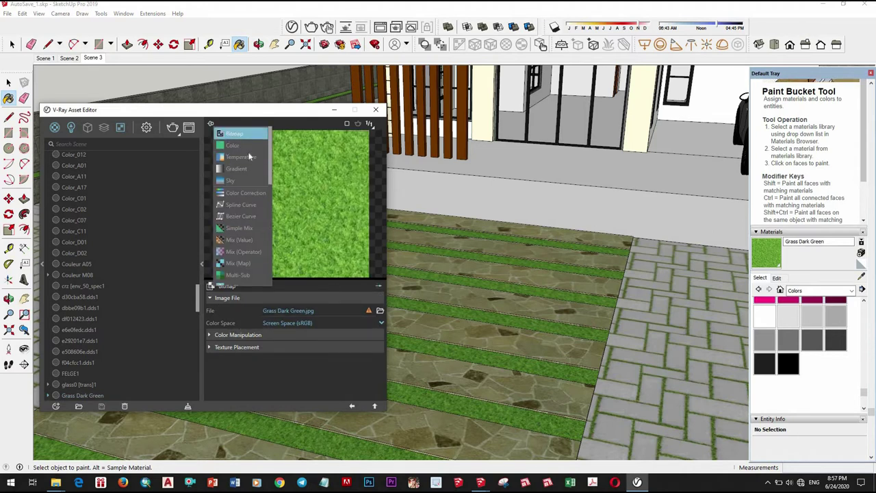
left_click(241, 137)
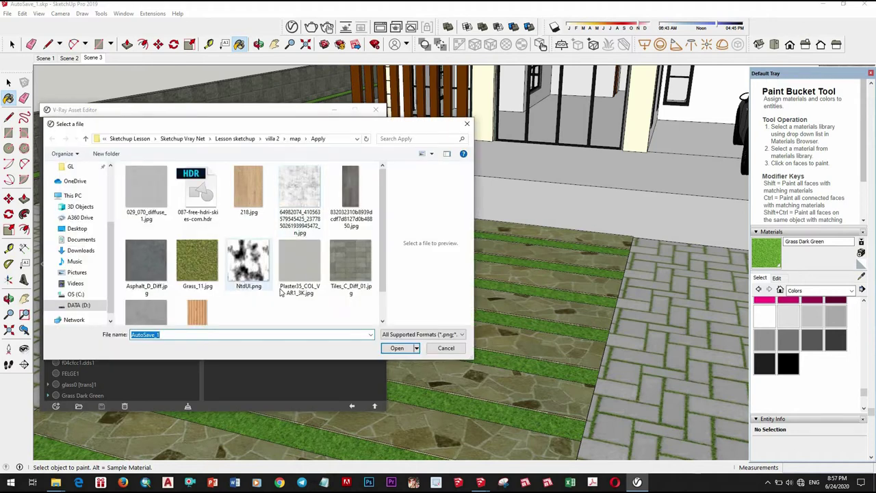
scroll(306, 292, "down", 1)
scroll(306, 293, "up", 1)
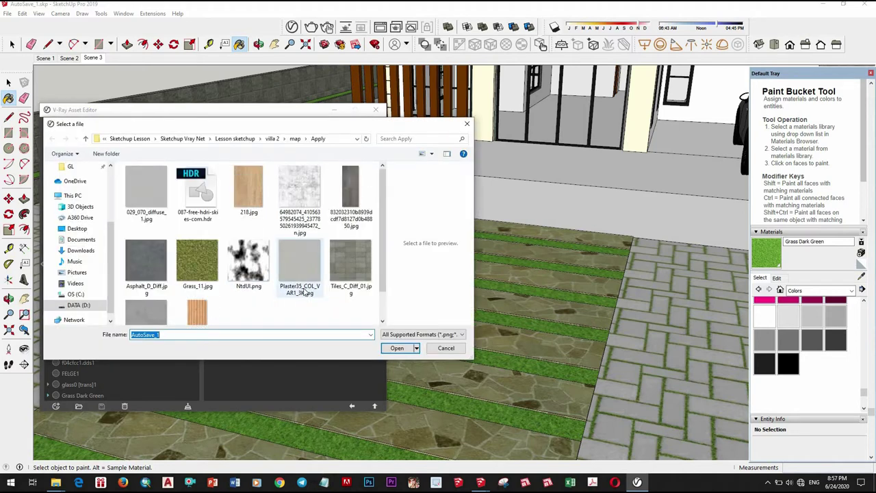
left_click(204, 269)
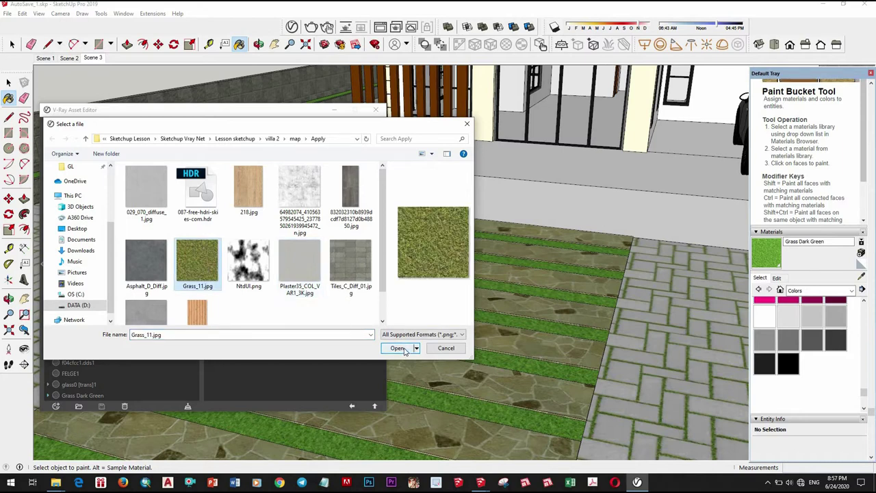
left_click(400, 349)
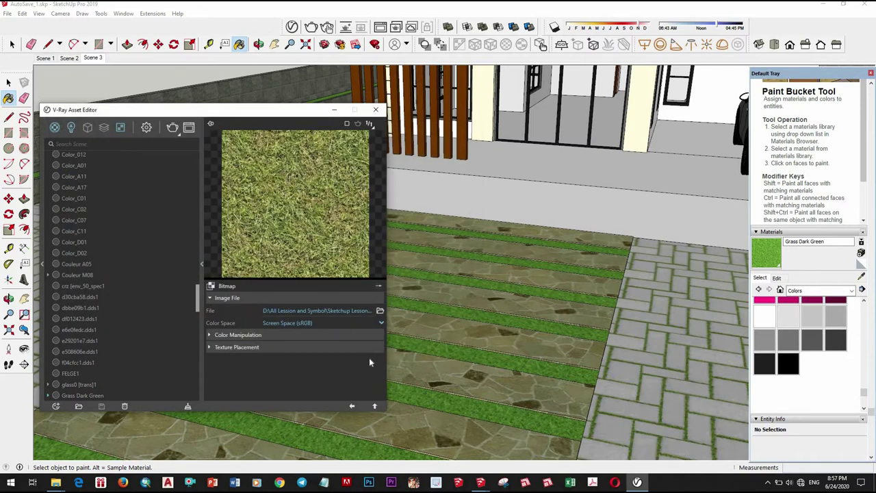
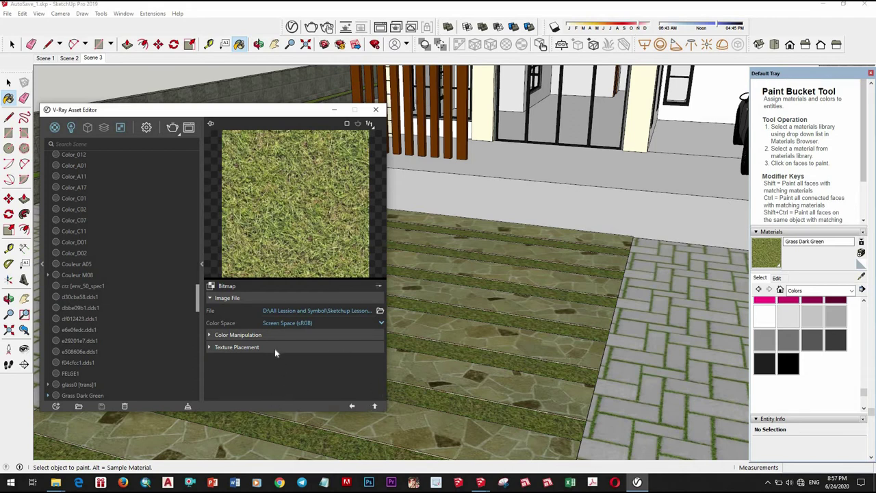
- Copy the grass diffuse texture into Bump at amount 2 and preview the material as Floor
left_click(374, 405)
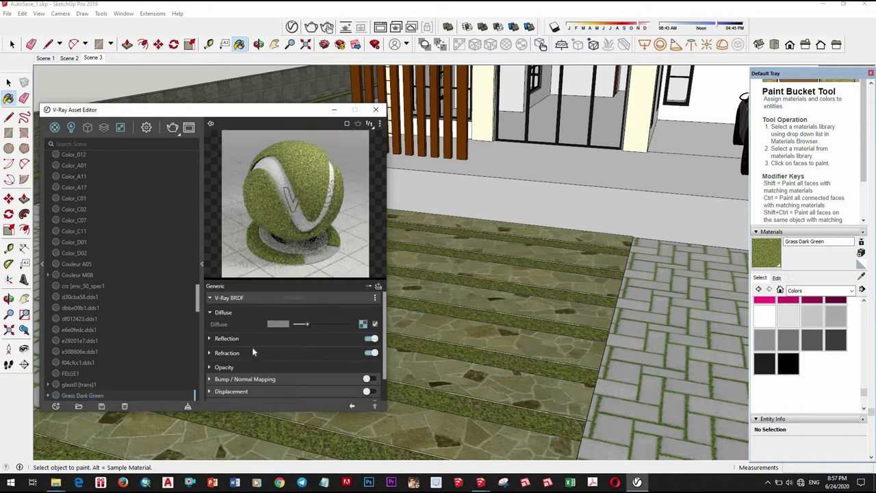
left_click(364, 320)
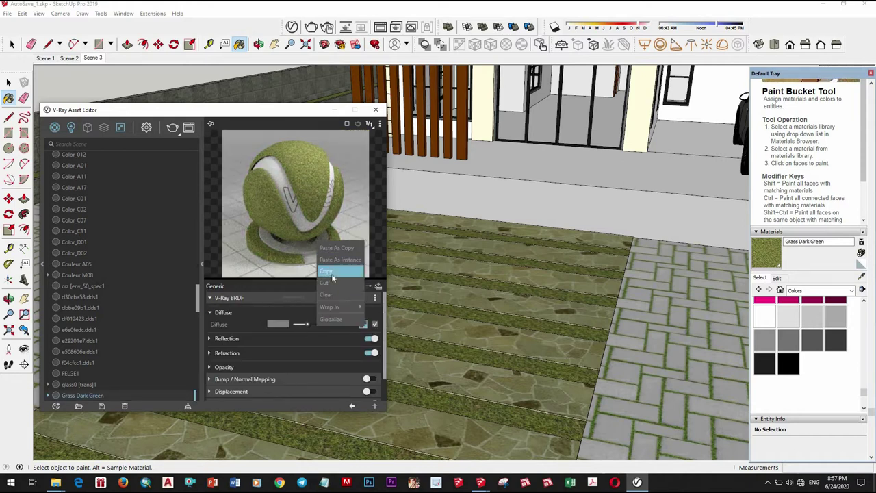
scroll(327, 342, "down", 1)
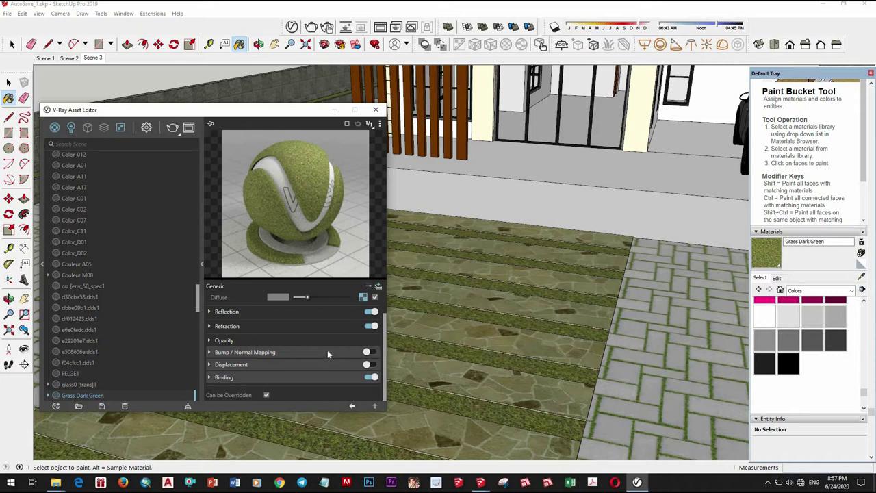
left_click(373, 353)
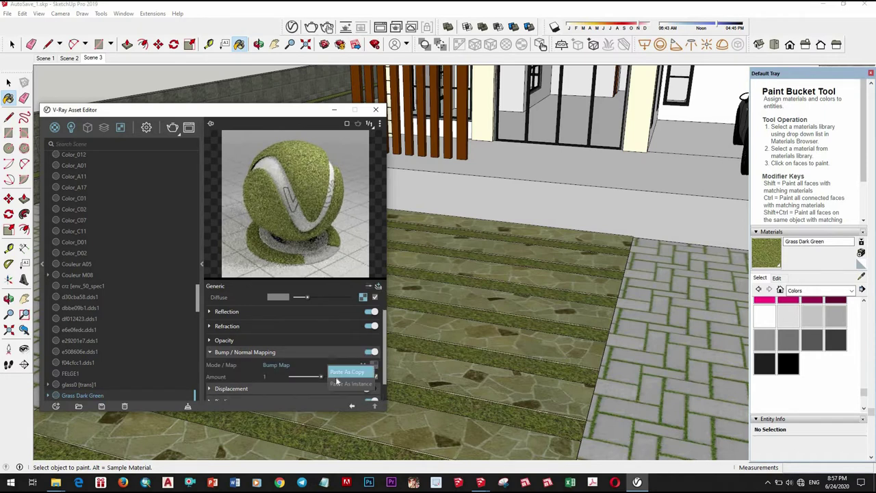
left_click_drag(323, 377, 349, 377)
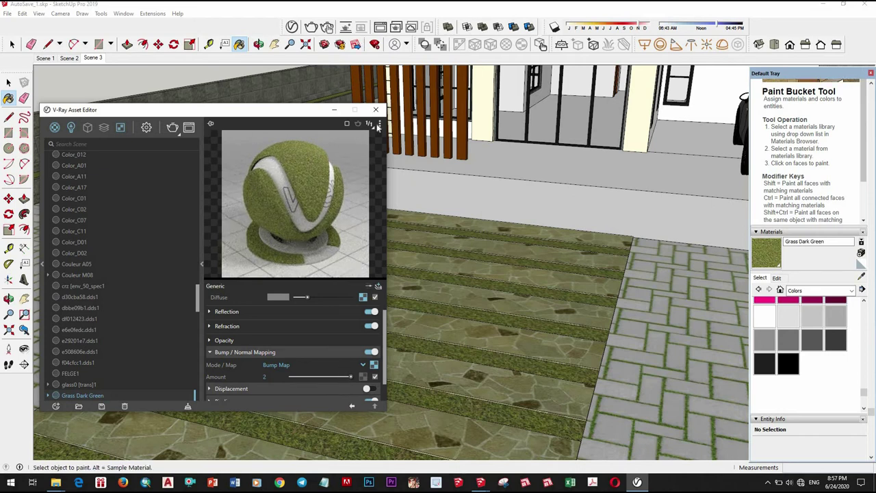
left_click(380, 123)
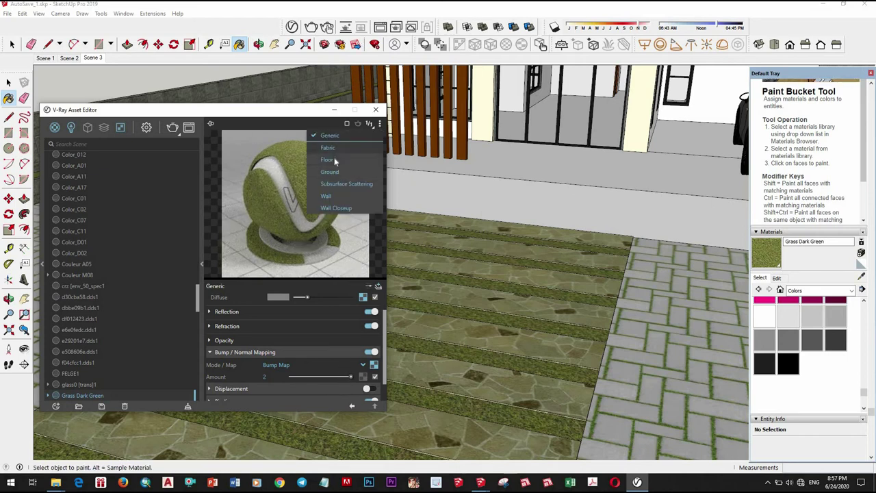
left_click(328, 159)
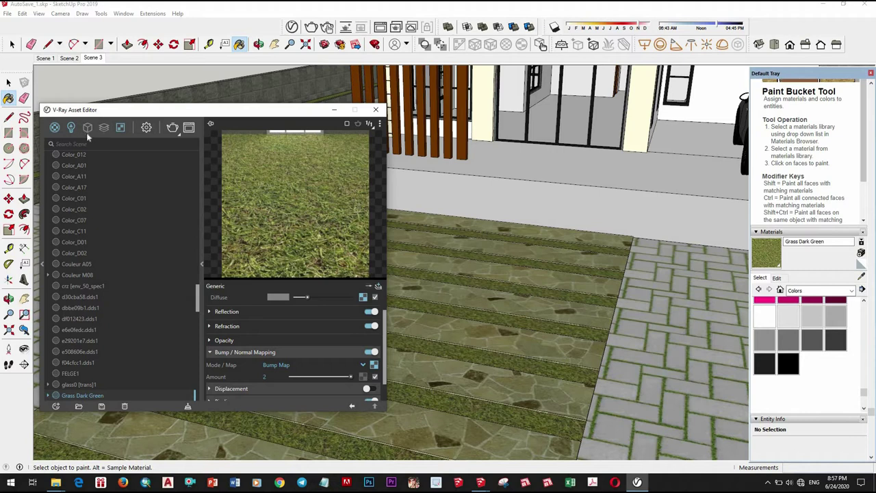
- Turn on interactive rendering and set the render output width to 1200
left_click(146, 127)
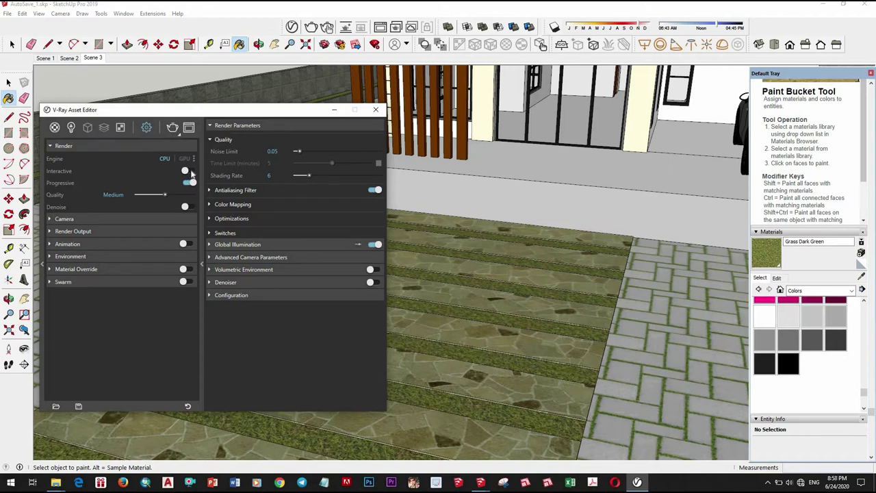
left_click(186, 171)
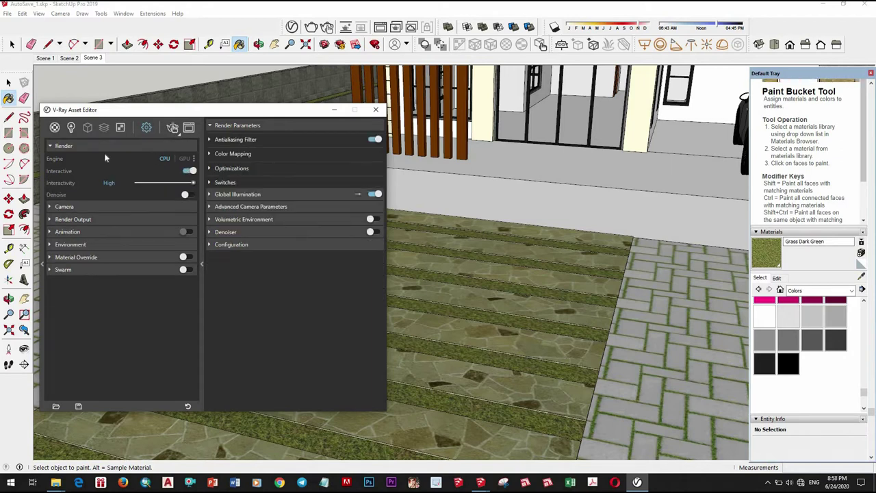
left_click(55, 128)
left_click(182, 219)
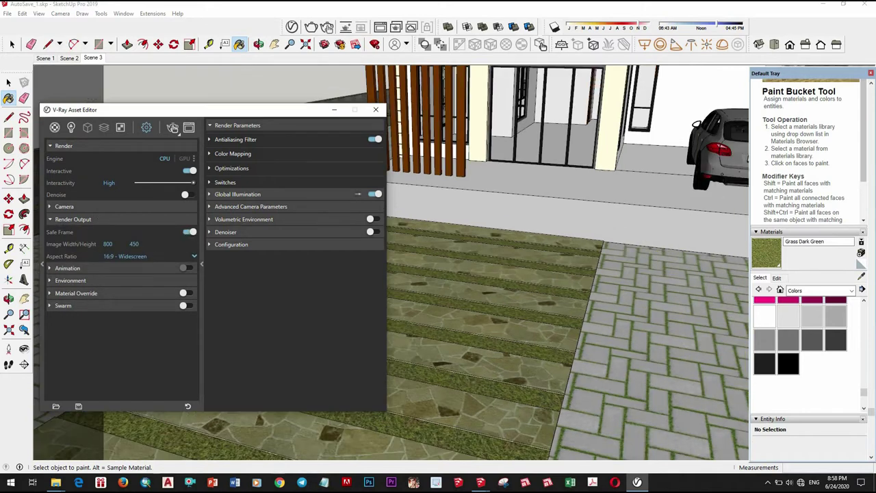
double_click(107, 245)
type("12")
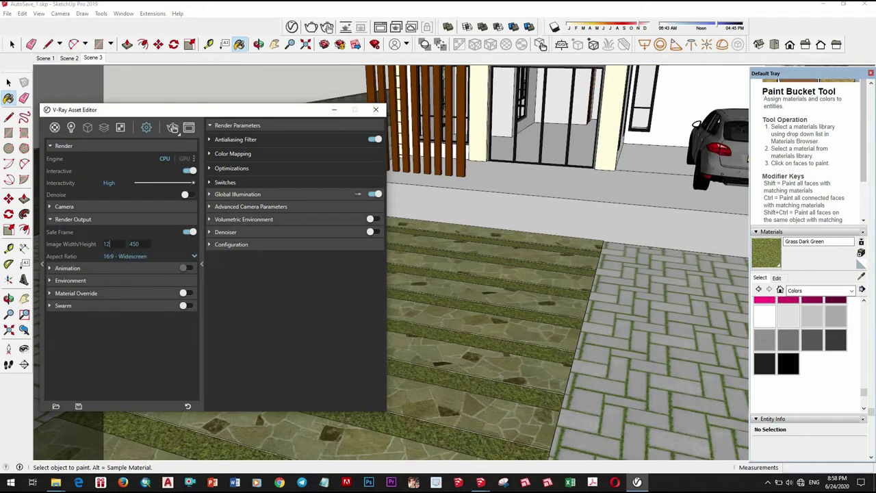
key("Return")
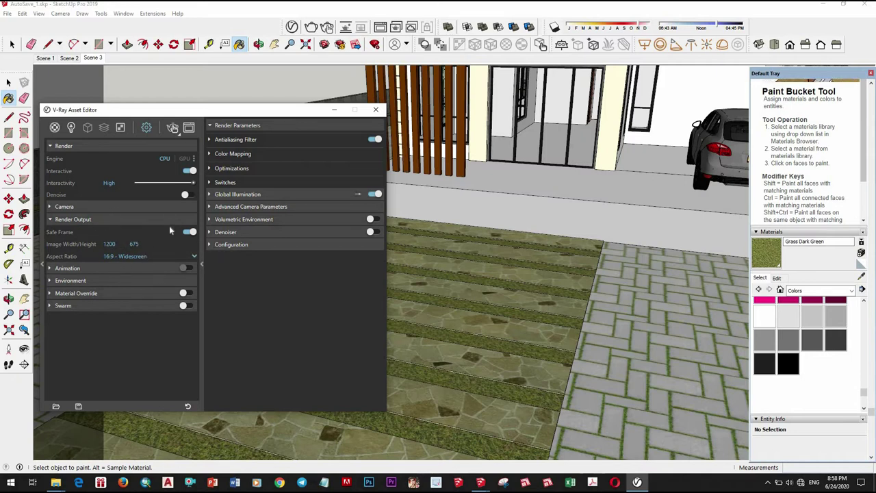
- Lower the camera exposure value from 14.24 to 13
left_click(135, 207)
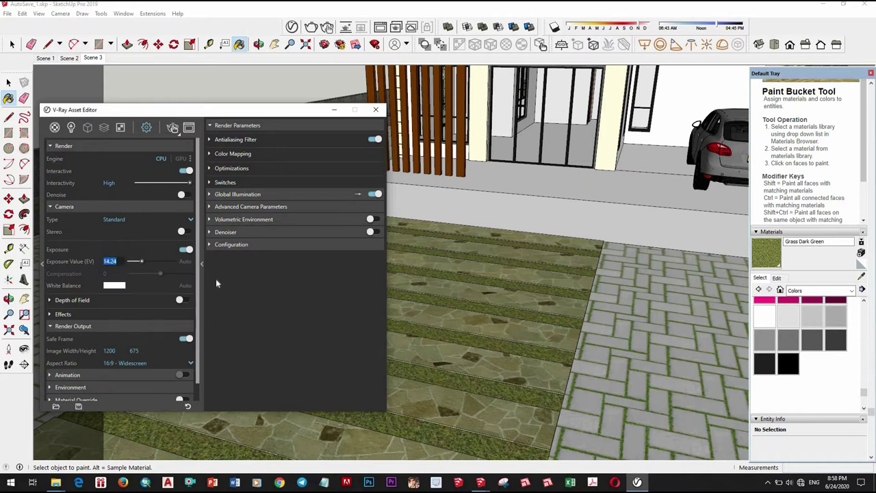
type("13")
key("Return")
- Place a V-Ray Dome Light on the driveway in front of the house
left_click(71, 127)
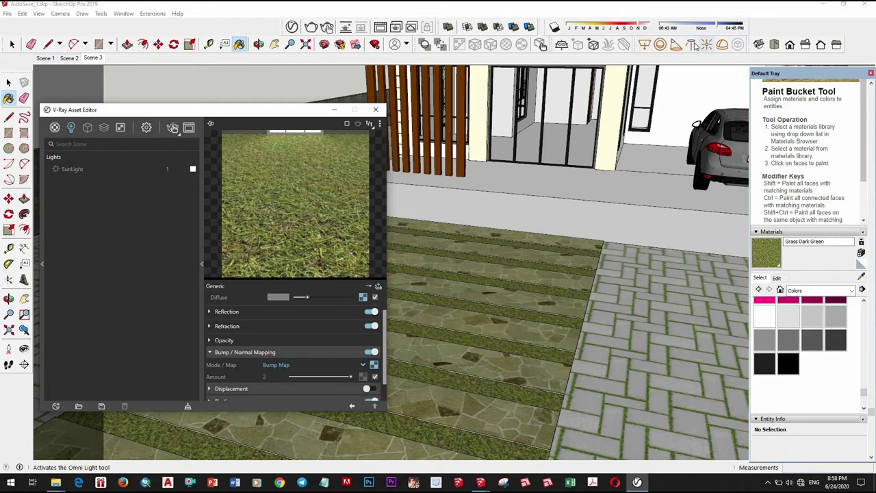
left_click(721, 45)
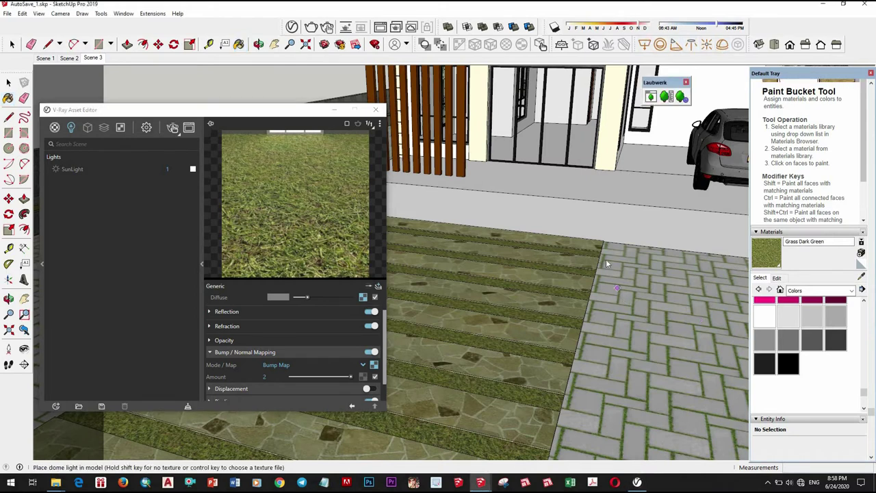
mouse_move(605, 258)
middle_mouse_down()
mouse_move(676, 313)
mouse_move(700, 317)
middle_mouse_up()
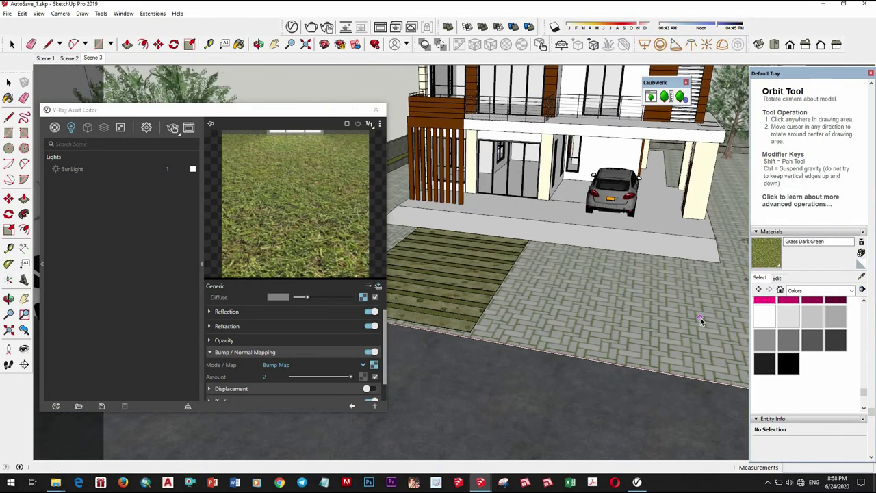
mouse_move(647, 321)
middle_mouse_down()
mouse_move(641, 271)
mouse_move(641, 287)
middle_mouse_up()
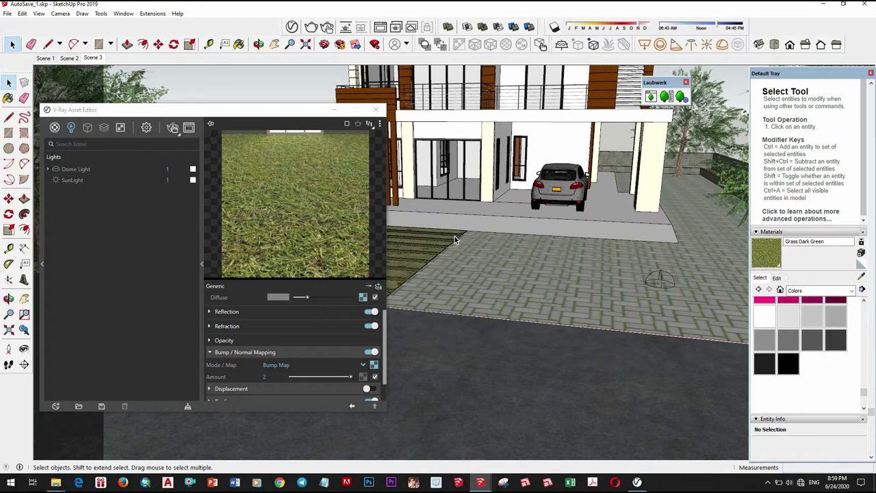
- Give the Dome Light a Bitmap texture loaded from 087-free-hdri-skies-com.hdr
left_click(73, 176)
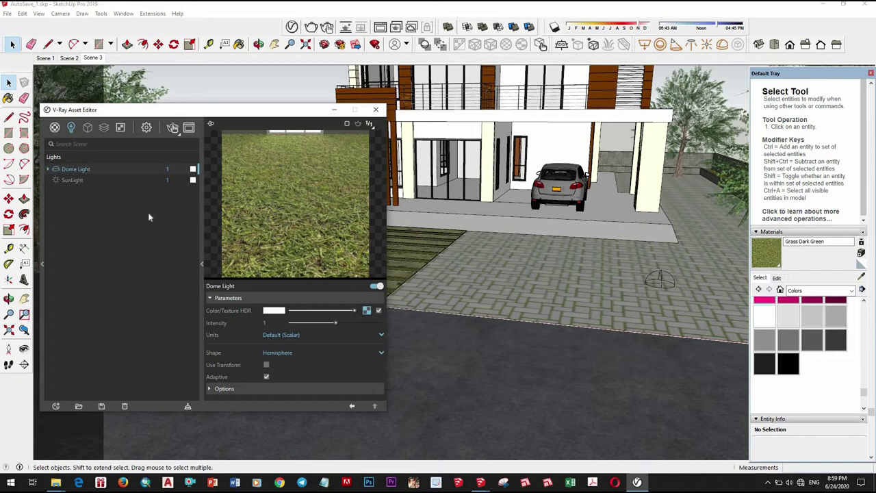
left_click(367, 310)
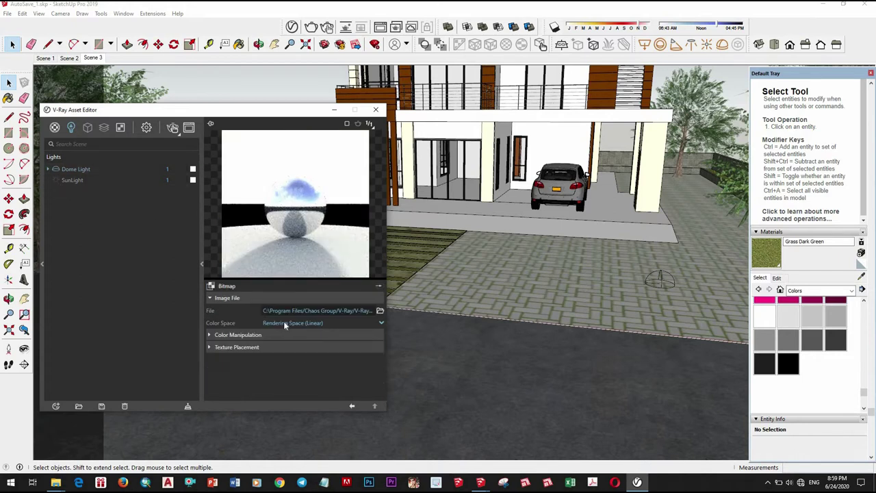
left_click(211, 287)
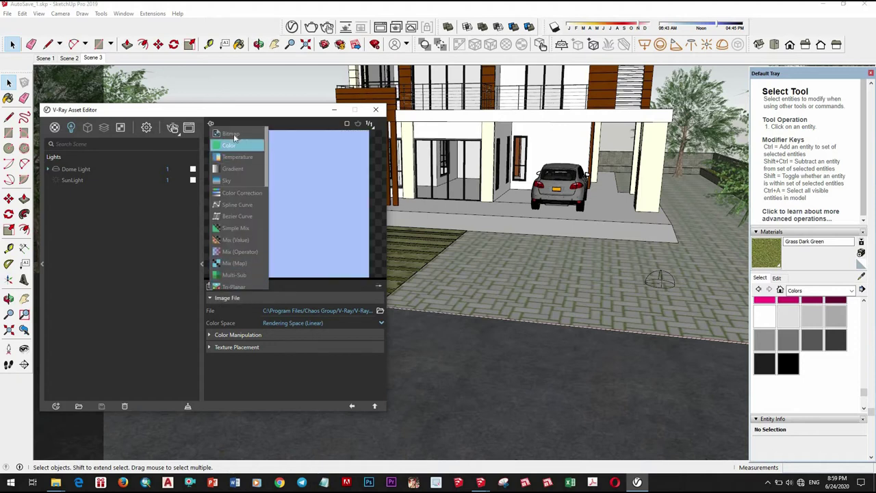
left_click(233, 134)
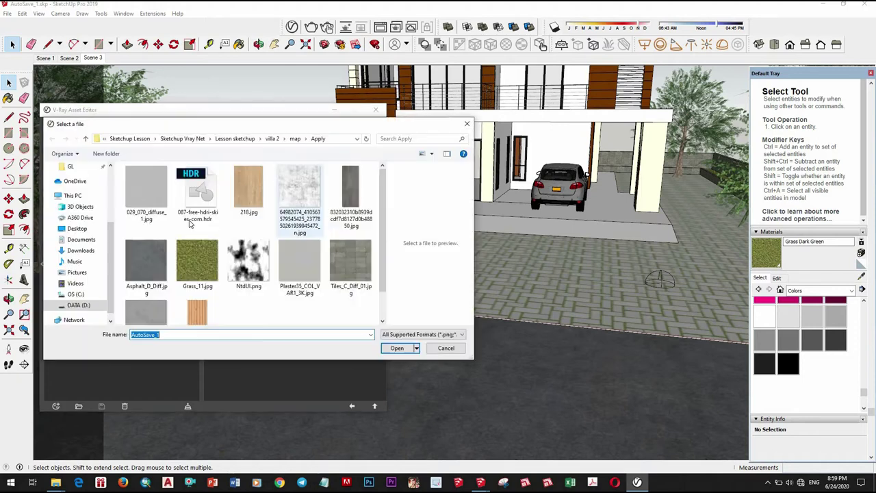
left_click(308, 272)
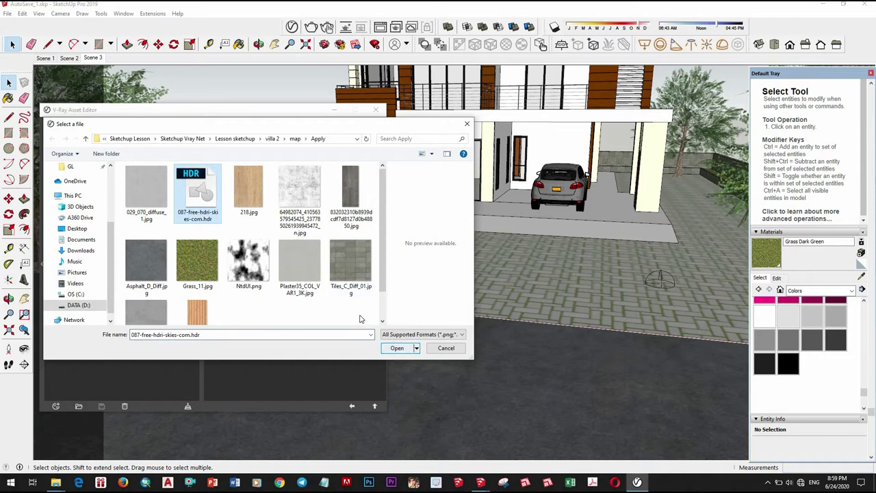
left_click(397, 348)
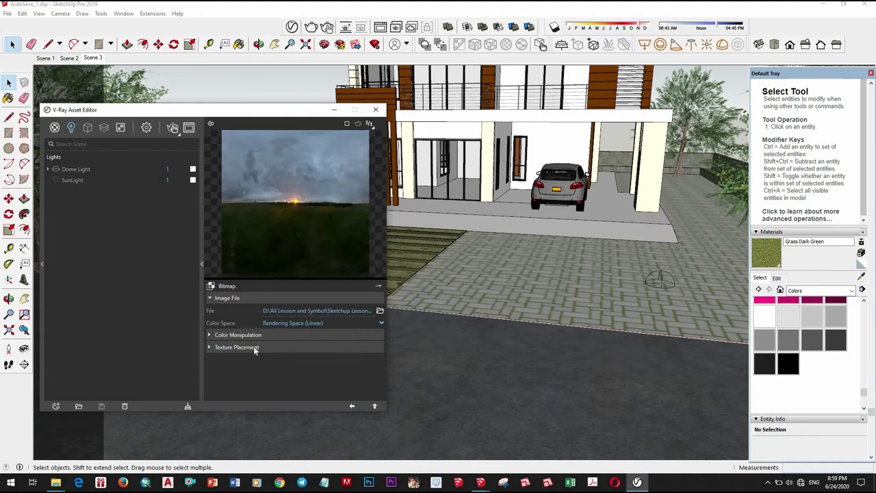
- Set the HDRI bitmap's mapping type to Environment
left_click(369, 347)
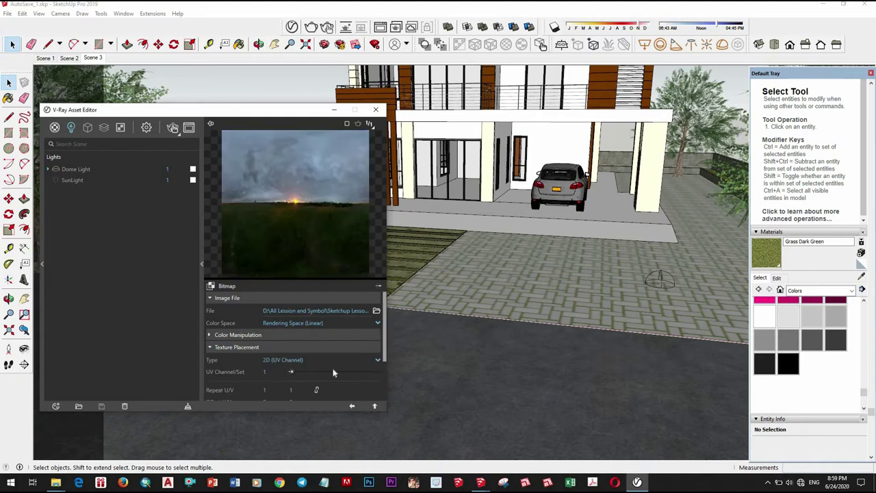
scroll(329, 368, "down", 3)
scroll(329, 368, "up", 3)
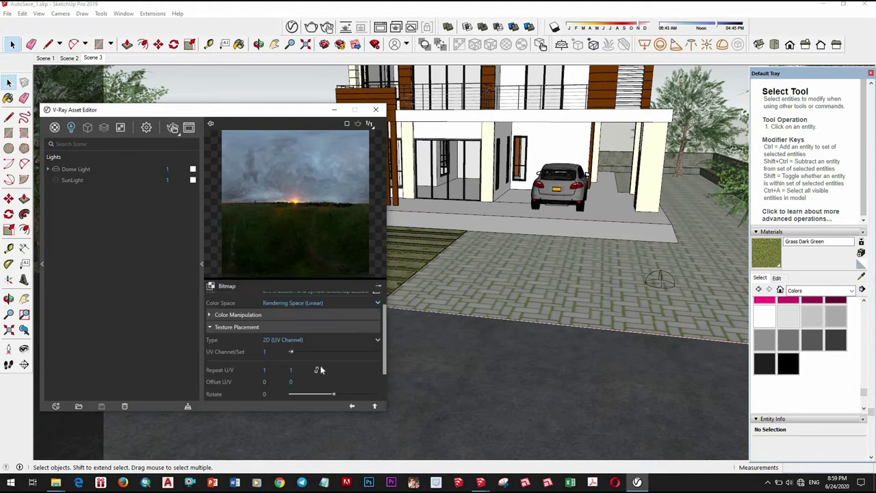
left_click(351, 360)
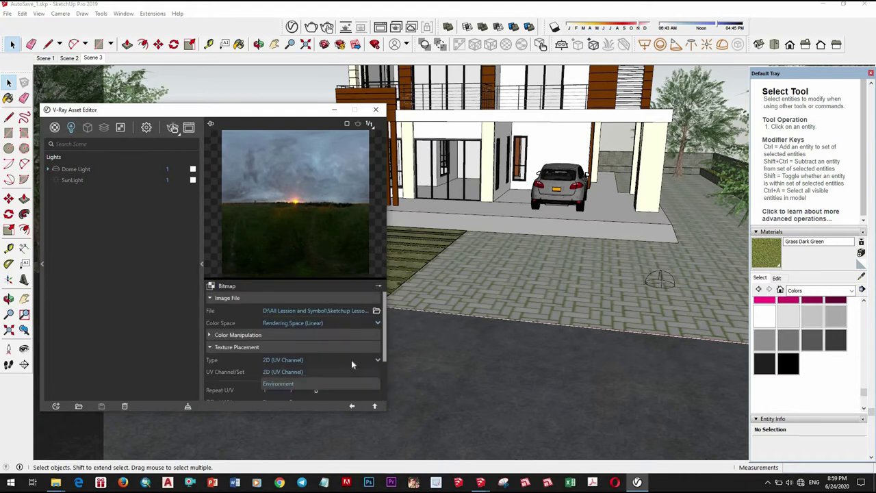
left_click(301, 383)
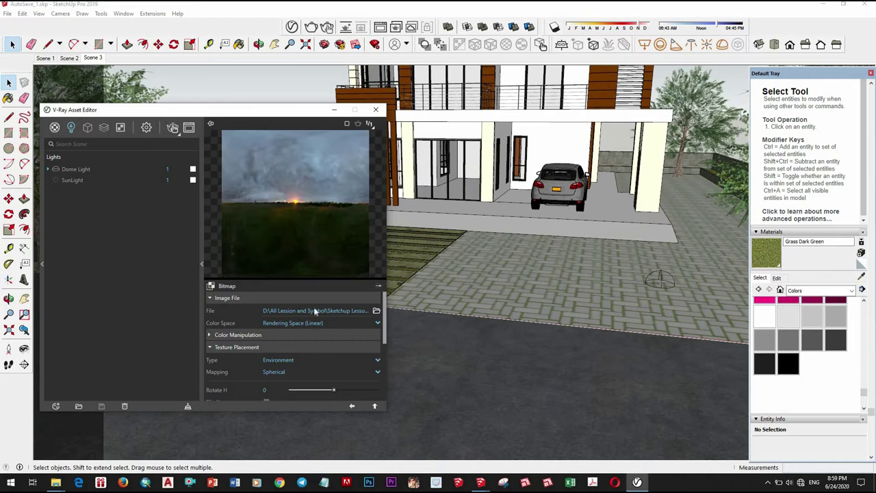
- Change the Dome Light shape to Sphere
key("BackSpace")
left_click(307, 352)
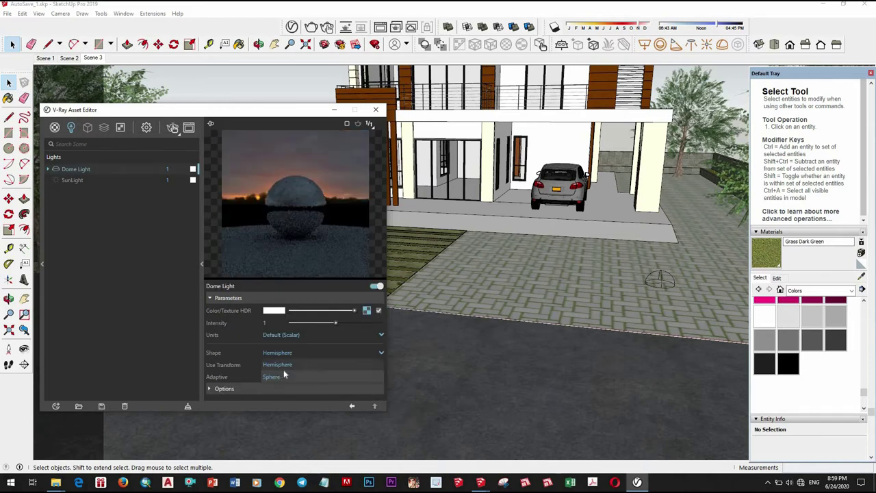
left_click(277, 375)
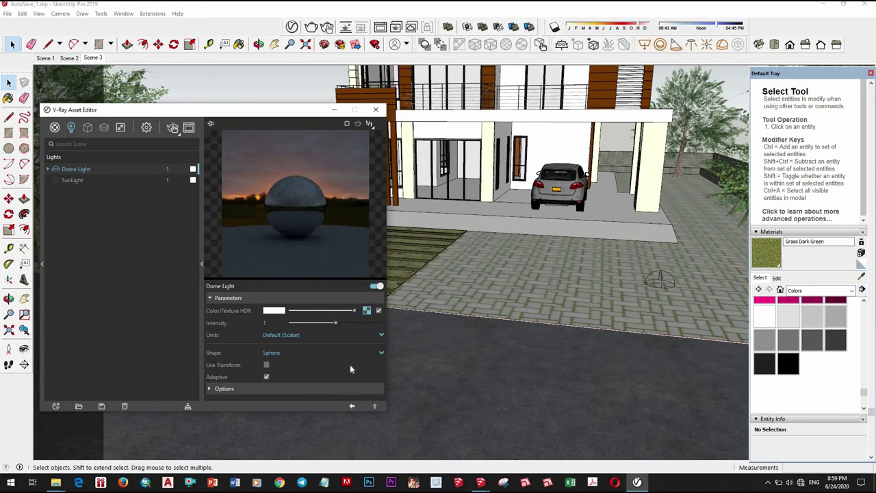
- Set the Dome Light intensity to 10 and close the light settings
left_click(351, 407)
type("20")
key("Return")
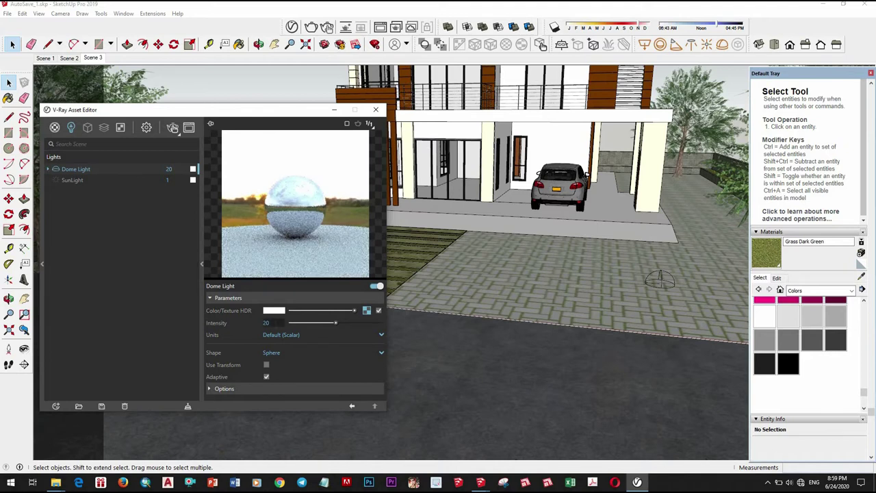
type("15")
key("Return")
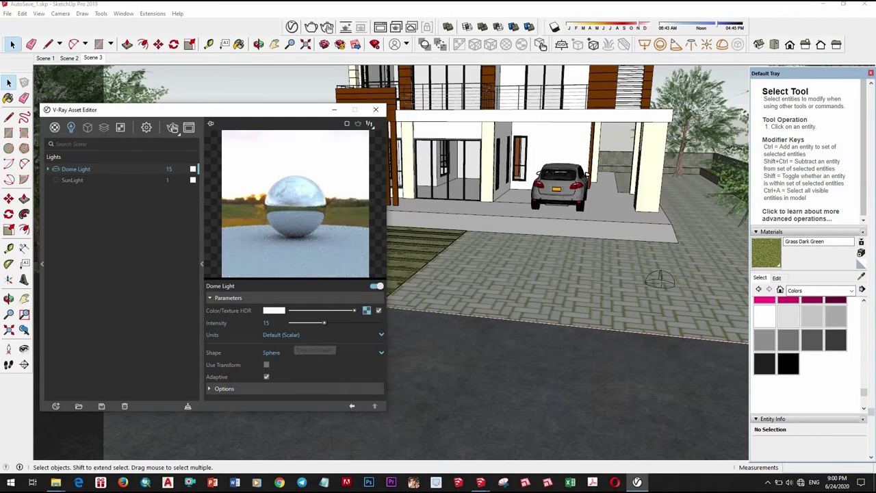
left_click(266, 322)
type("1")
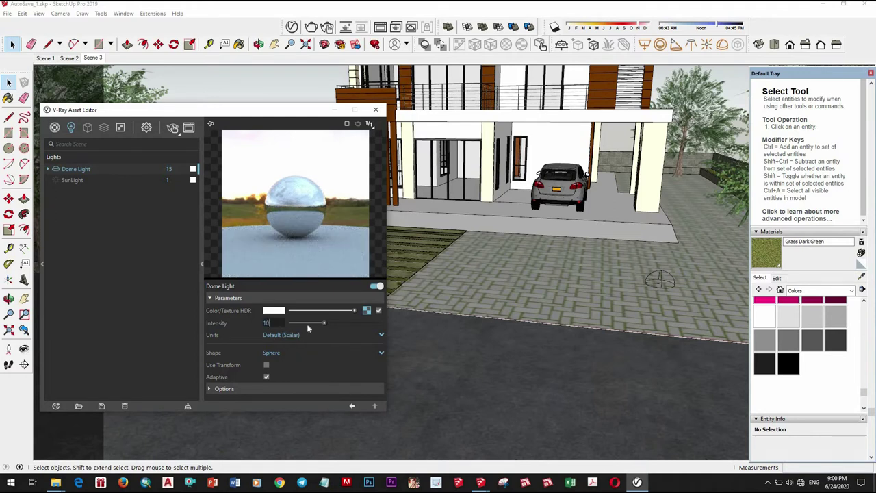
key("Return")
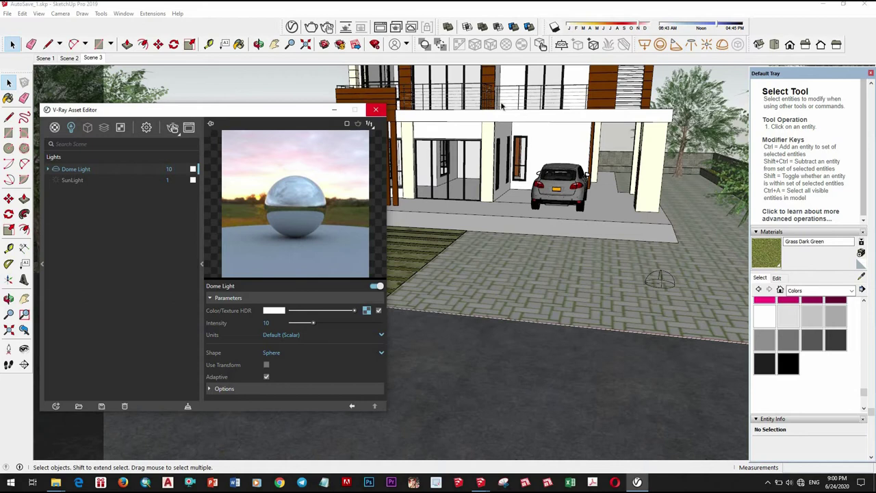
left_click(376, 109)
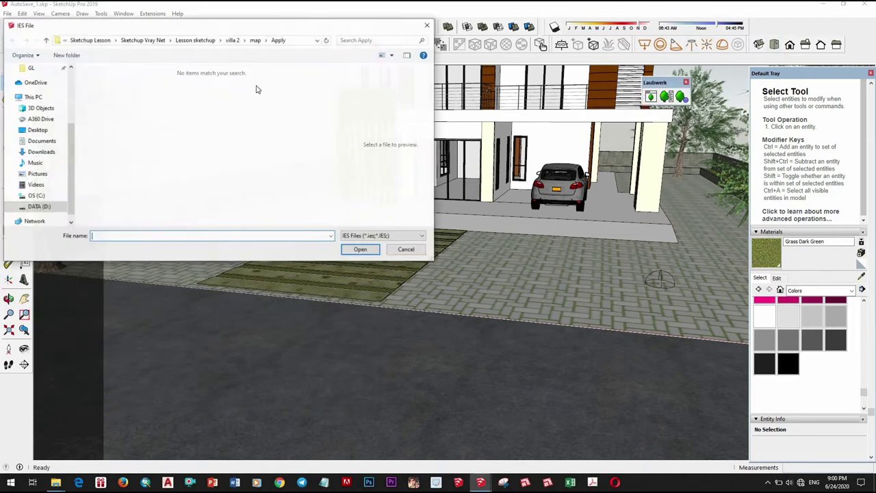
- Browse to D:\All Lesson and Symbol\Sketchup Lesson\Sketchup Vray Net\IES LIGHT\ies
left_click(37, 206)
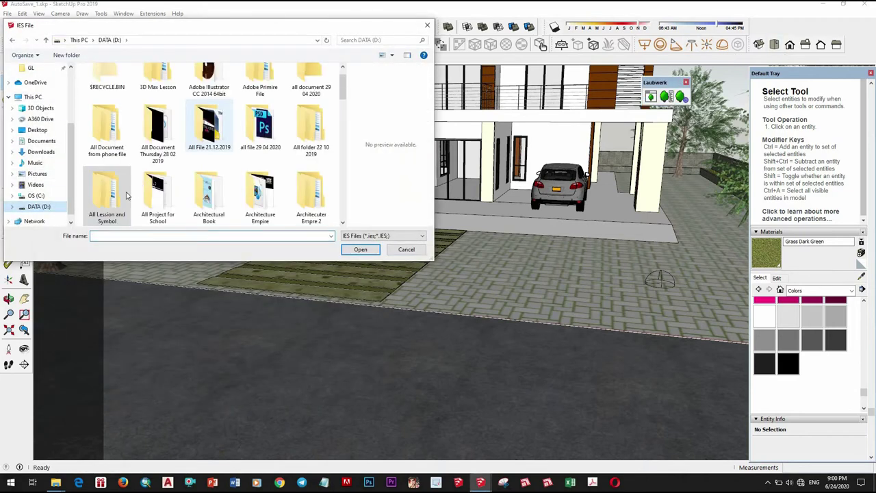
double_click(106, 195)
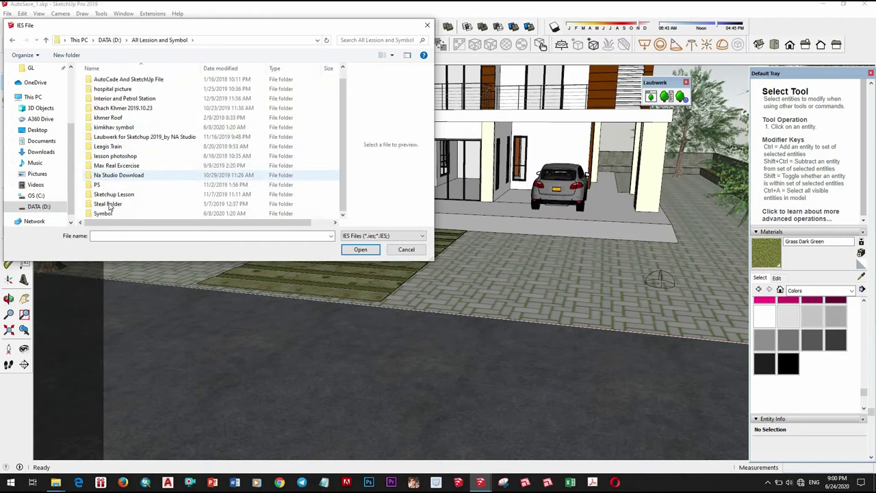
left_click(113, 194)
key("Return")
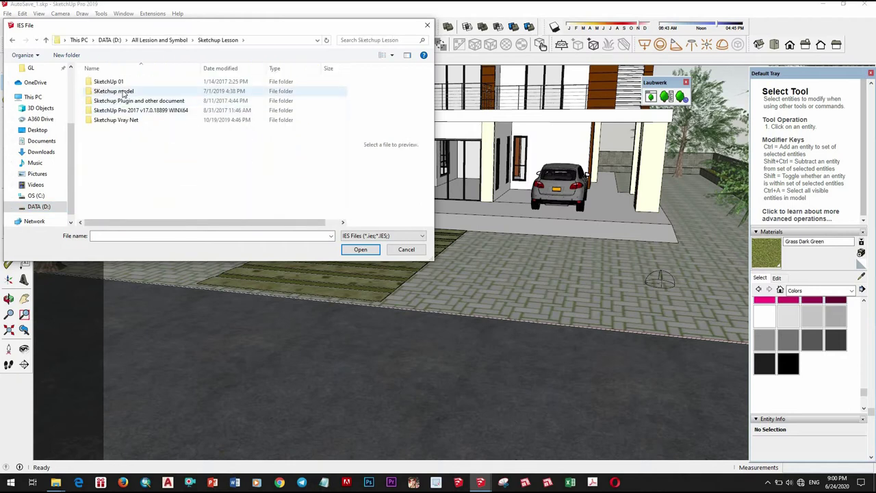
double_click(115, 120)
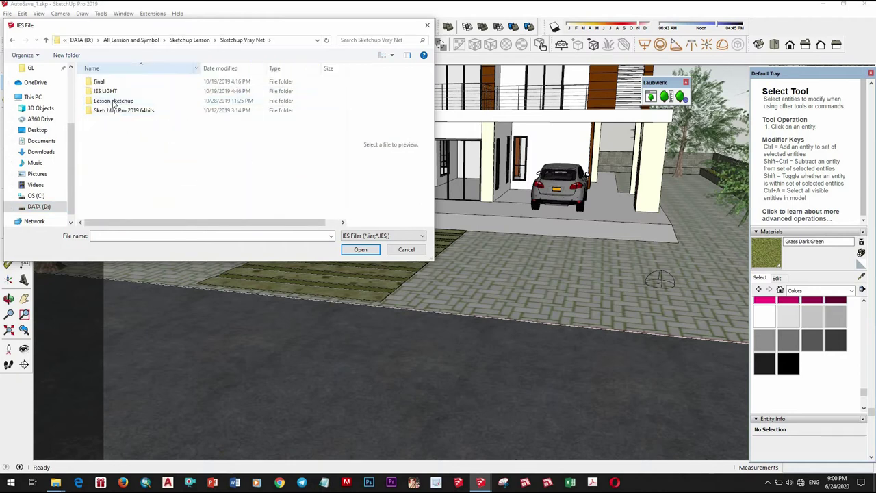
double_click(112, 91)
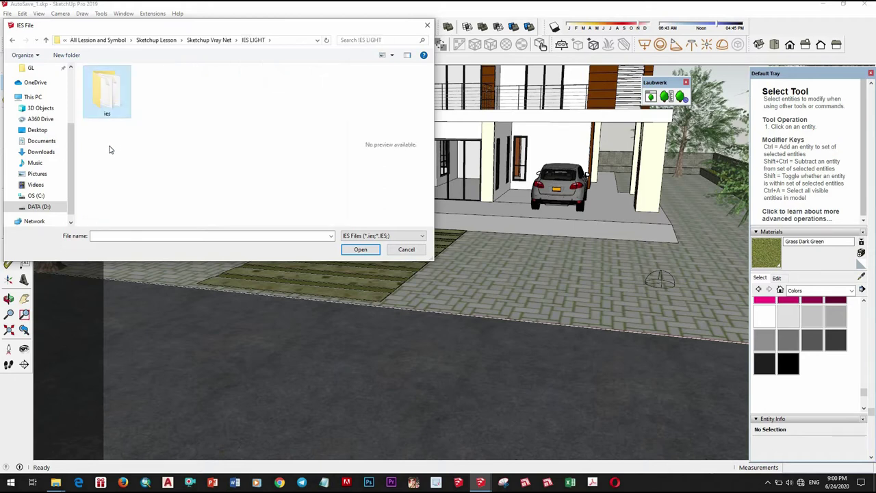
double_click(113, 97)
- Load the 30.IES light profile and bring the upper balcony into view
scroll(148, 157, "down", 5)
left_click(101, 208)
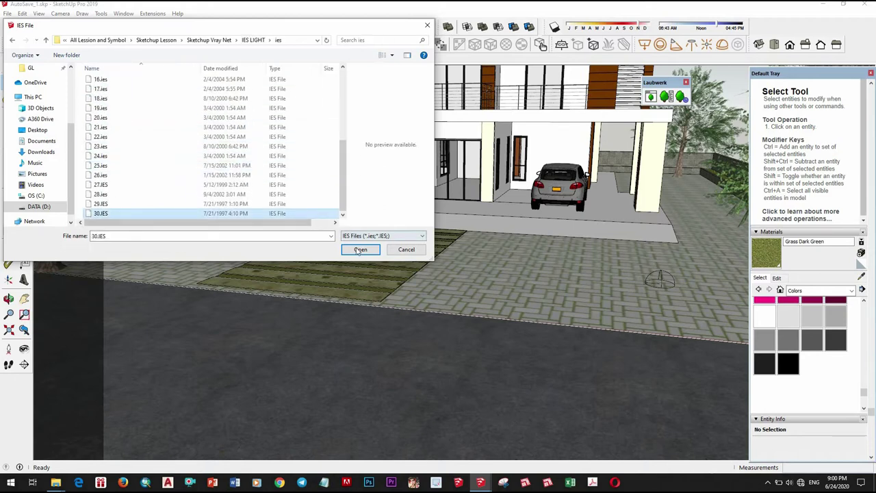
left_click(359, 249)
middle_click_drag(495, 234, 507, 142)
scroll(506, 141, "up", 3)
scroll(503, 137, "up", 2)
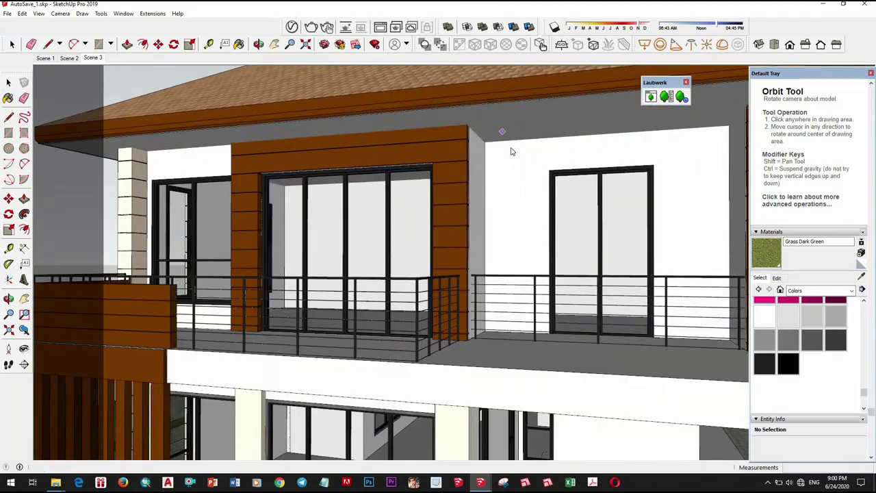
- Select the balcony IES light and set its intensity to 50000 lm
scroll(500, 143, "up", 3)
key("space")
left_click(498, 145)
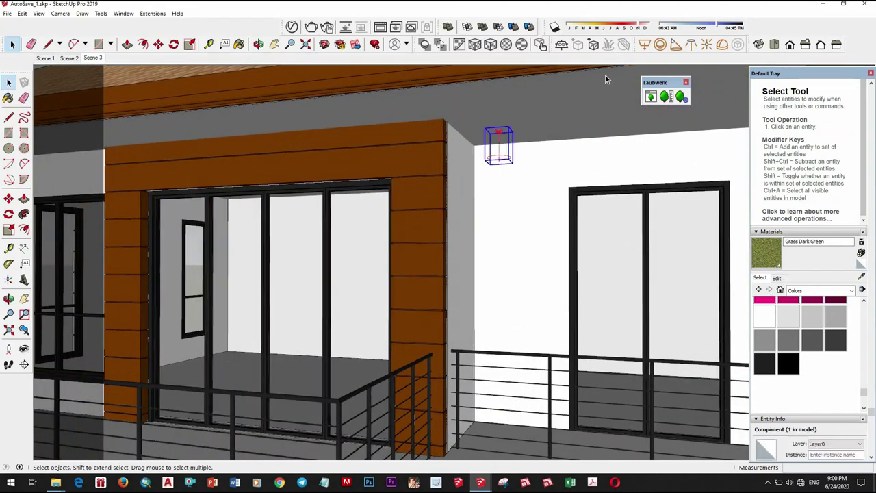
left_click(292, 27)
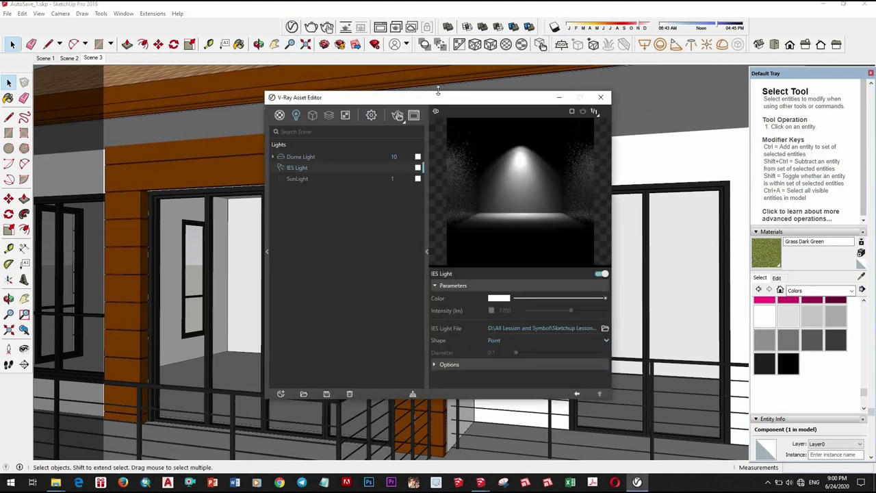
left_click_drag(364, 107, 247, 117)
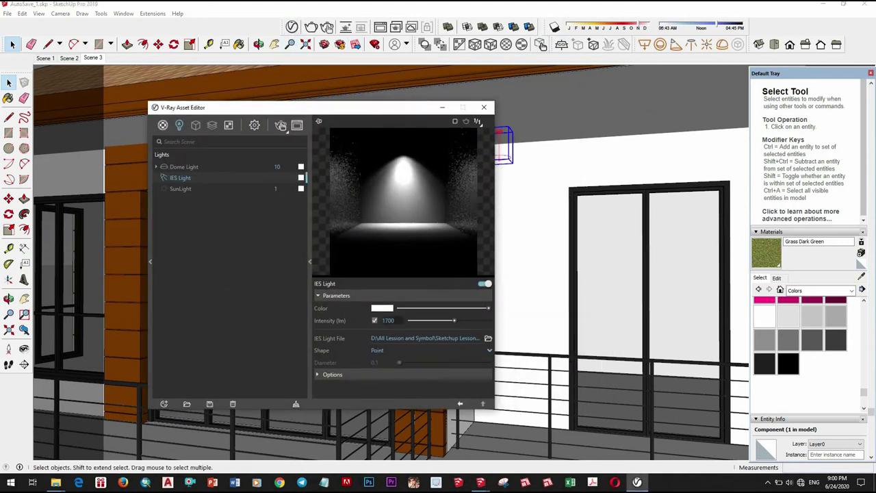
double_click(387, 320)
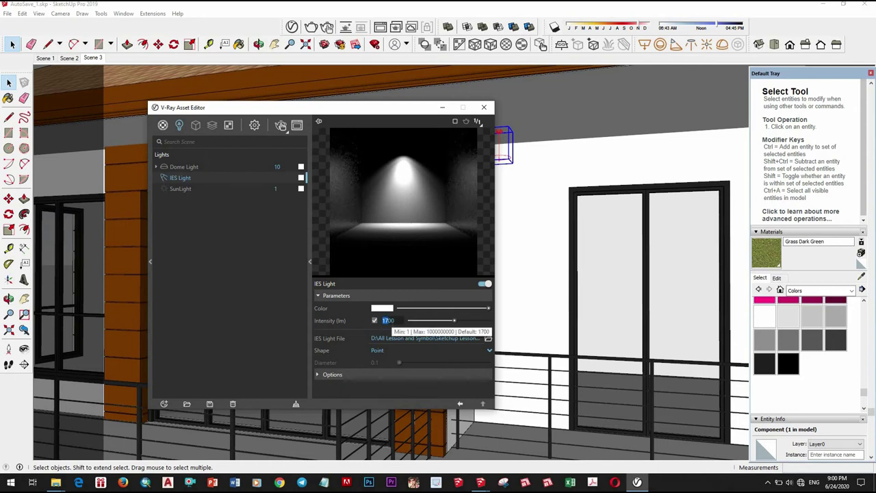
type("500")
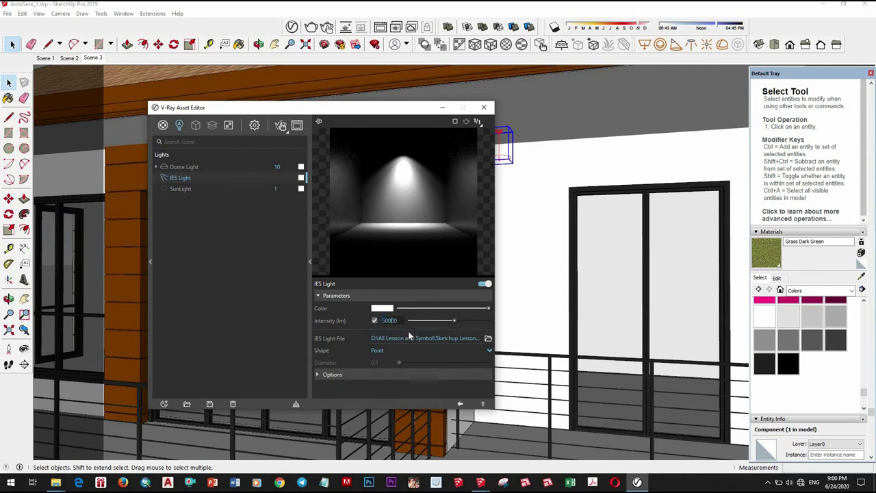
- Give the IES light a warm light orange colour
left_click(382, 307)
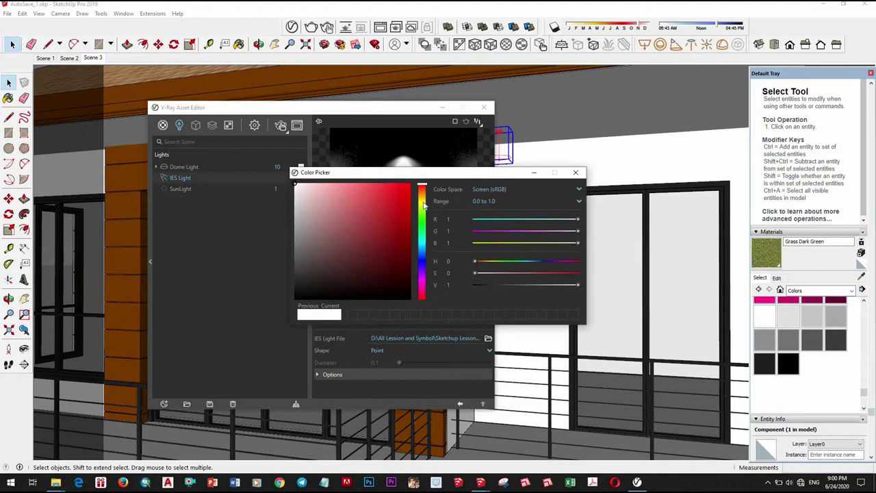
left_click(422, 197)
left_click_drag(368, 185, 339, 186)
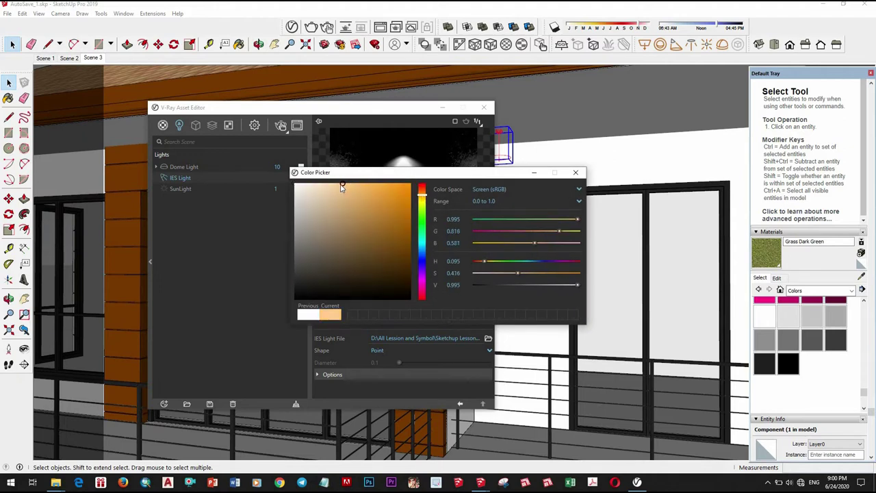
left_click(575, 172)
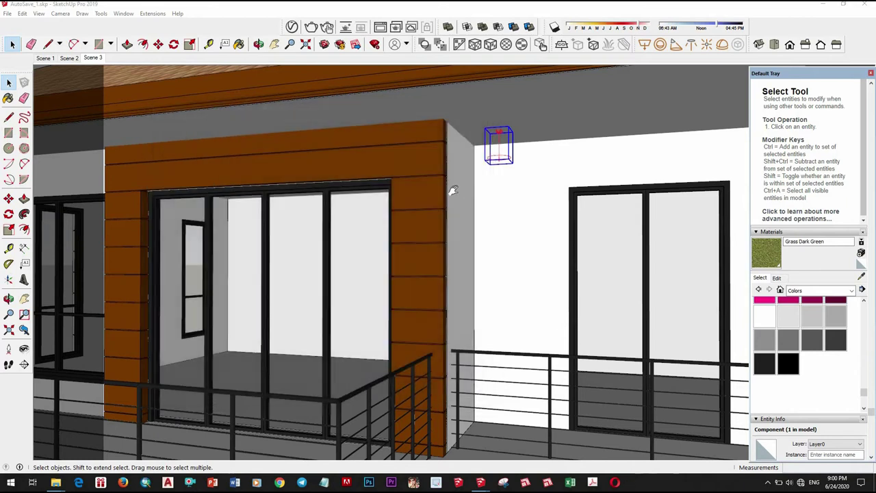
- Copy the ceiling light farther along the upper eave using Move with Ctrl
scroll(450, 190, "down", 3)
scroll(478, 157, "up", 3)
key("m")
left_click(485, 128)
key("ctrl")
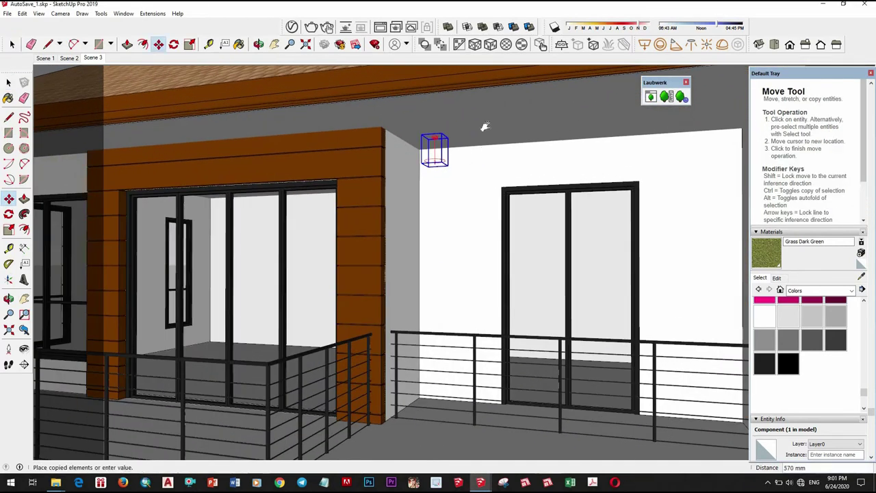
middle_click_drag(485, 129, 515, 131)
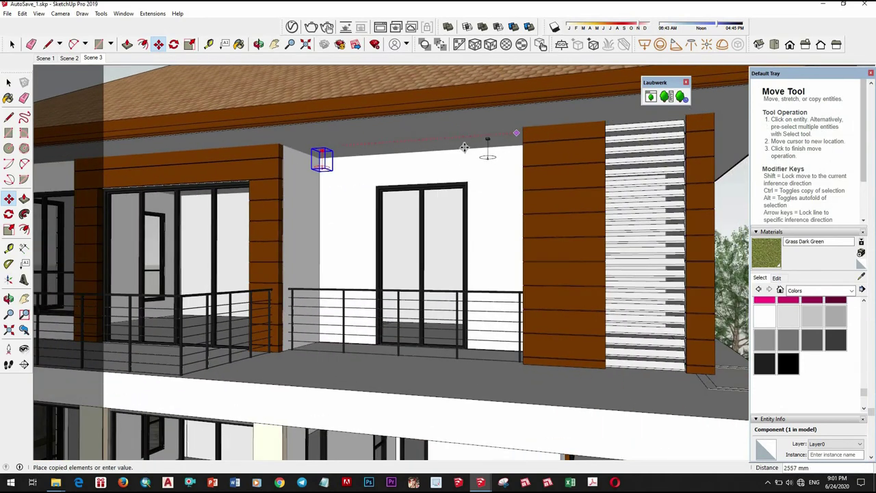
left_click(487, 142)
middle_click_drag(487, 143, 498, 135)
scroll(493, 140, "up", 5)
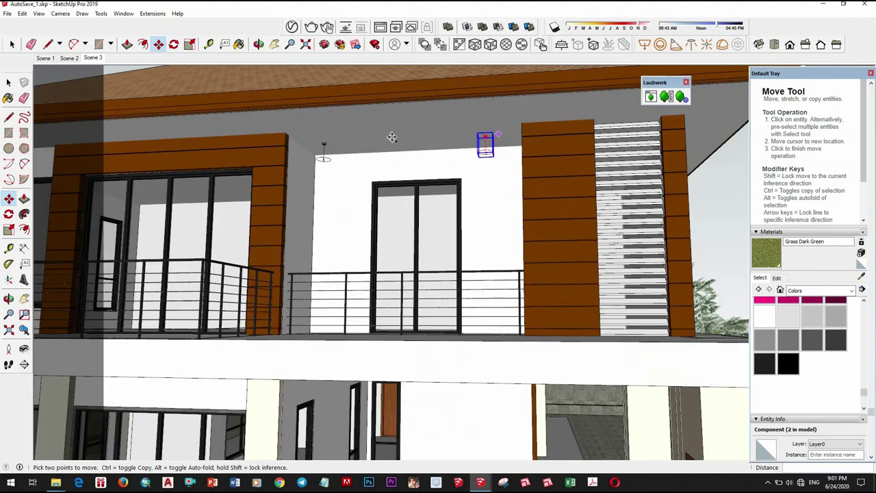
scroll(411, 143, "down", 5)
- Place another light copy under the eave toward the house's left side
middle_click_drag(401, 143, 258, 144)
scroll(317, 144, "up", 5)
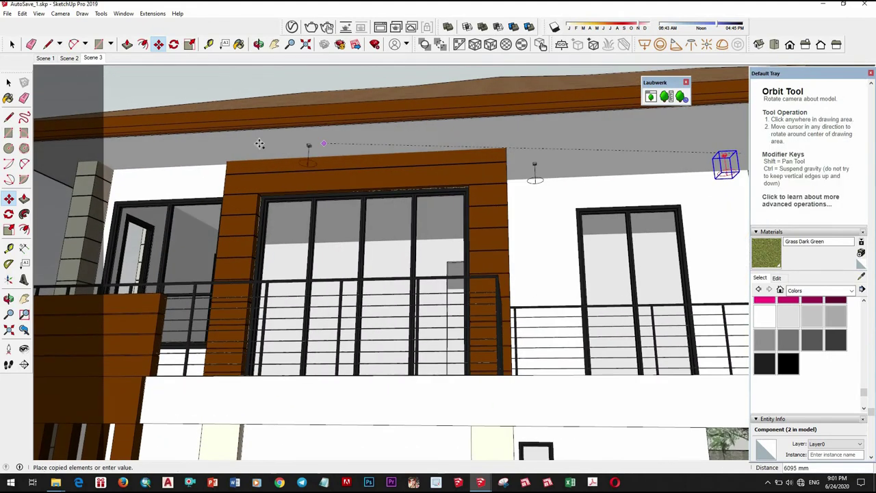
left_click(469, 136, "ctrl")
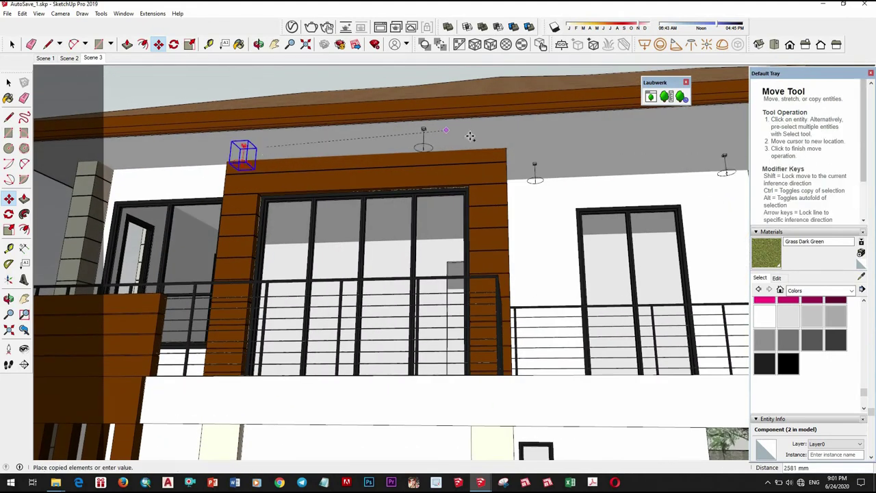
mouse_move(430, 168)
middle_mouse_down()
mouse_move(426, 141)
mouse_move(391, 164)
mouse_move(436, 159)
mouse_move(411, 176)
middle_mouse_up()
scroll(426, 140, "up", 3)
scroll(431, 148, "up", 3)
scroll(436, 159, "up", 2)
left_click(436, 159)
scroll(436, 159, "down", 4)
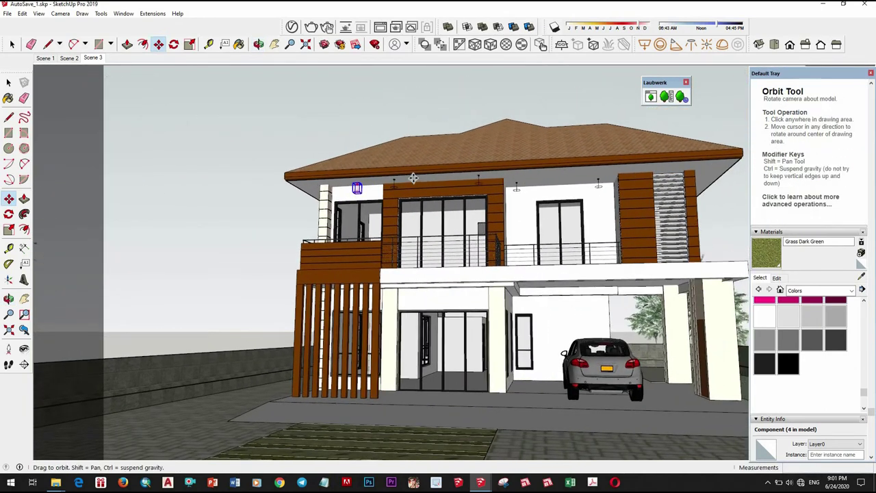
- Place another light copy on the upper balcony
scroll(420, 179, "up", 4)
left_click(494, 186, "ctrl")
scroll(445, 273, "up", 5)
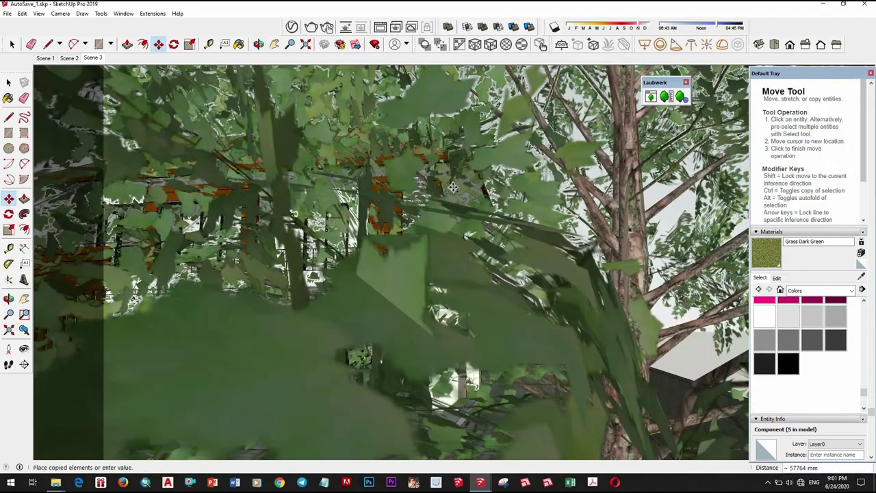
scroll(505, 173, "down", 2)
scroll(504, 173, "down", 2)
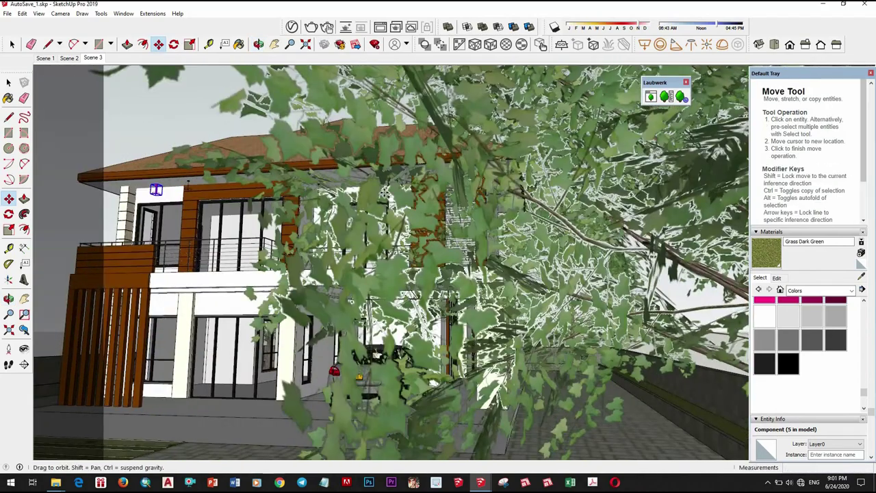
scroll(505, 172, "down", 2)
scroll(505, 172, "up", 1)
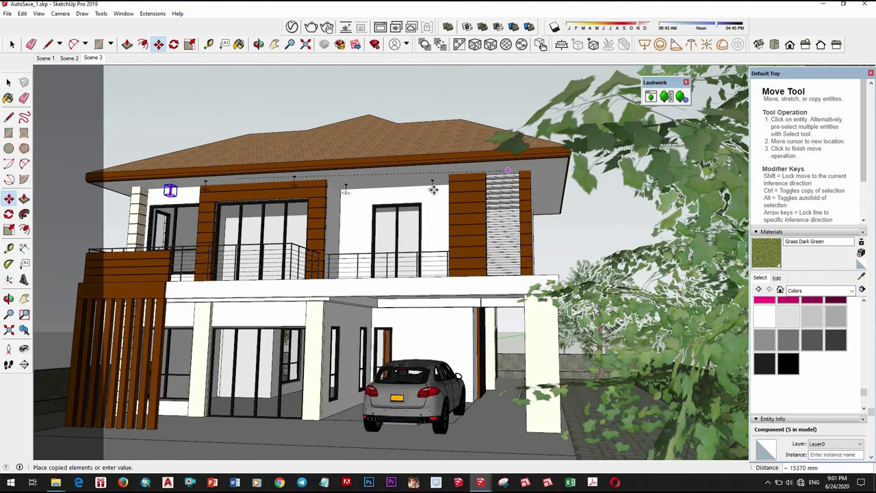
left_click(434, 190)
key("space")
scroll(434, 191, "up", 3)
scroll(433, 197, "up", 2)
- Copy the light above the striped stair screen and twice onto the carport ceiling
left_click(429, 191)
key("m")
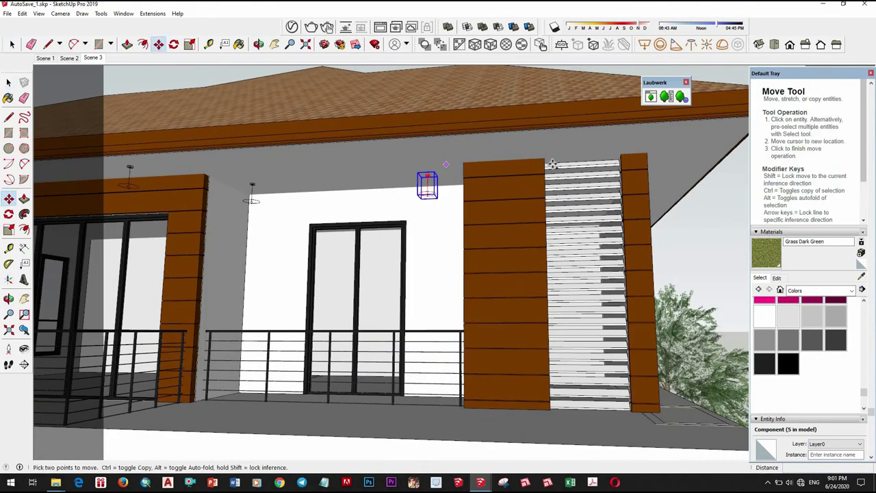
left_click(439, 166, "ctrl")
left_click(583, 133)
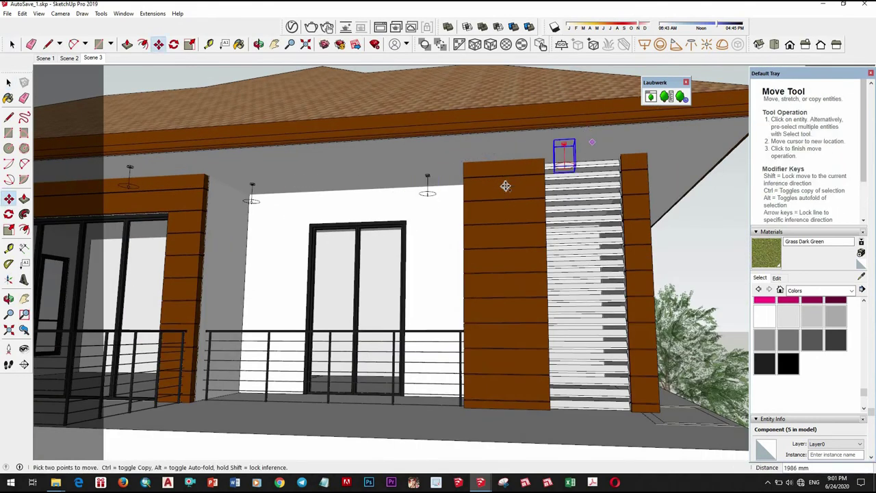
mouse_move(504, 186)
middle_mouse_down()
mouse_move(459, 221)
mouse_move(447, 307)
mouse_move(404, 316)
middle_mouse_up()
left_click(403, 316)
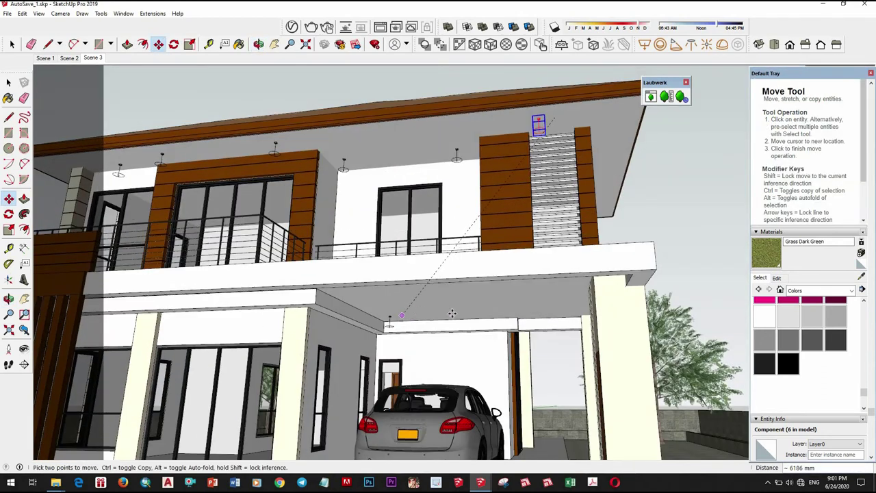
left_click(409, 313, "ctrl")
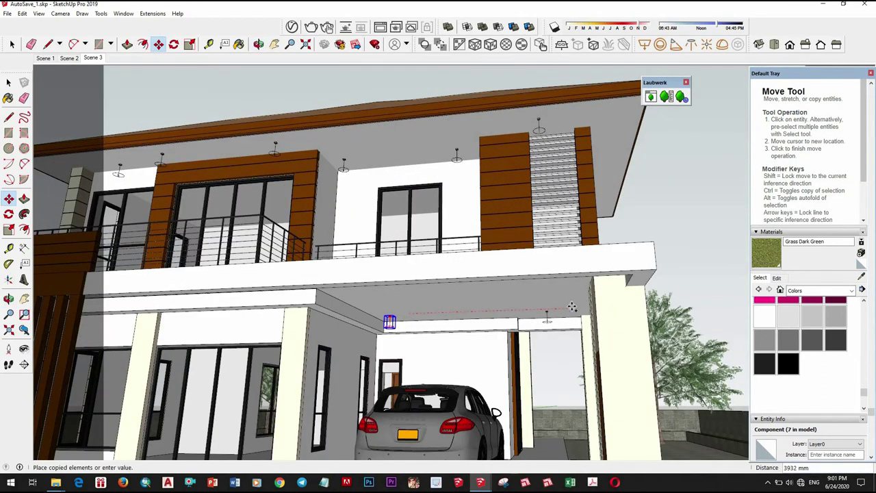
left_click(547, 330)
- Copy both carport lights together to another spot under the carport
key("space")
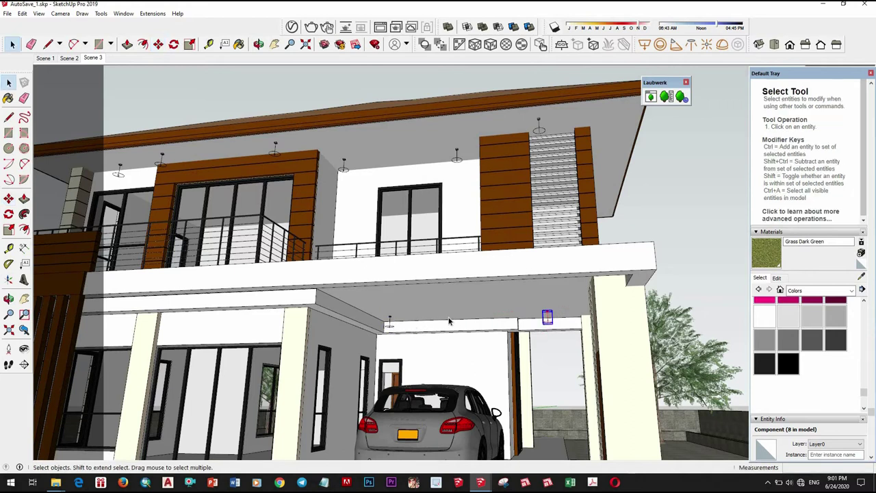
left_click(390, 322, "ctrl")
key("m")
left_click(505, 309)
key("ctrl")
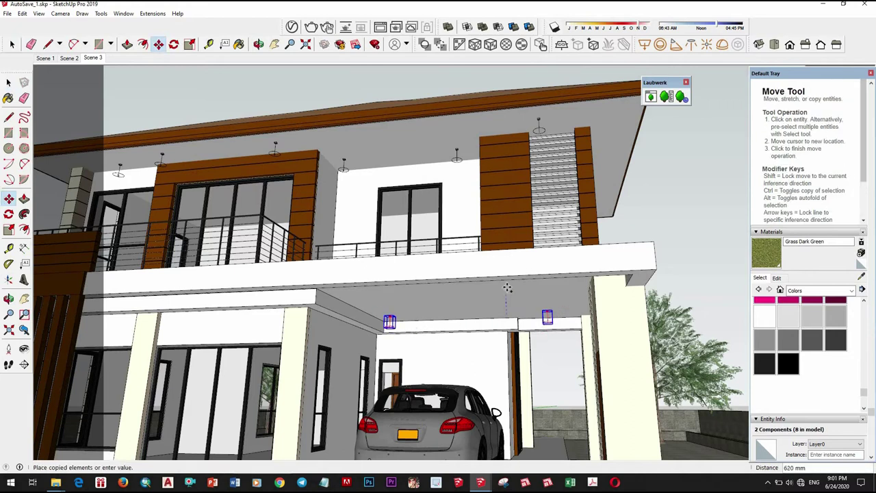
middle_click_drag(492, 239, 494, 269)
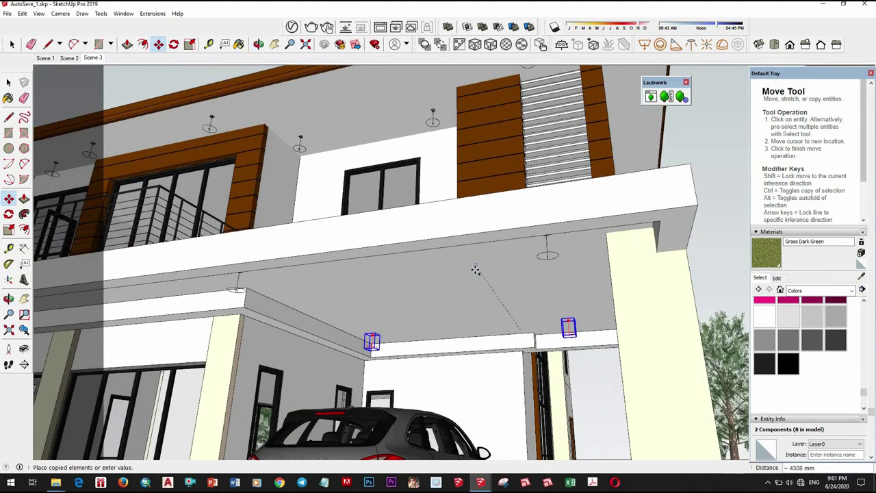
left_click(477, 273)
mouse_move(404, 297)
middle_mouse_down()
mouse_move(438, 337)
mouse_move(416, 225)
mouse_move(357, 227)
middle_mouse_up()
- Select one light under the slab for copying, cancelling a misplaced first attempt
key("space")
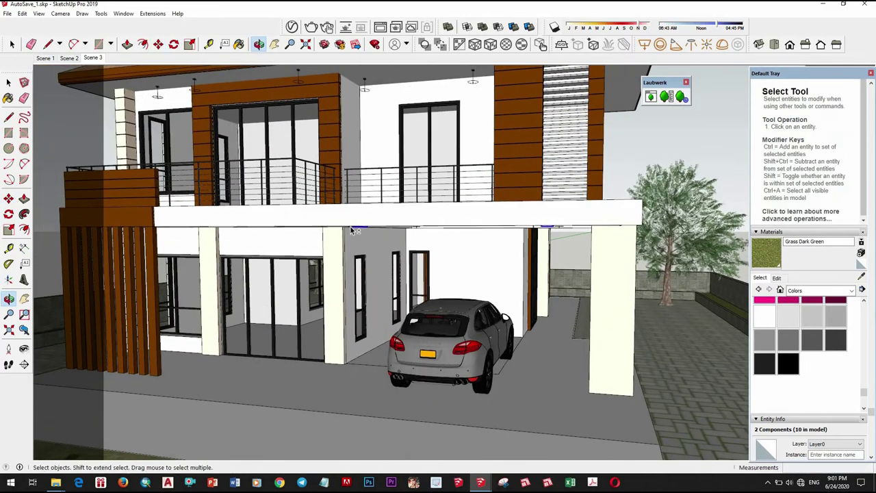
scroll(472, 197, "up", 5)
middle_click_drag(473, 197, 472, 159)
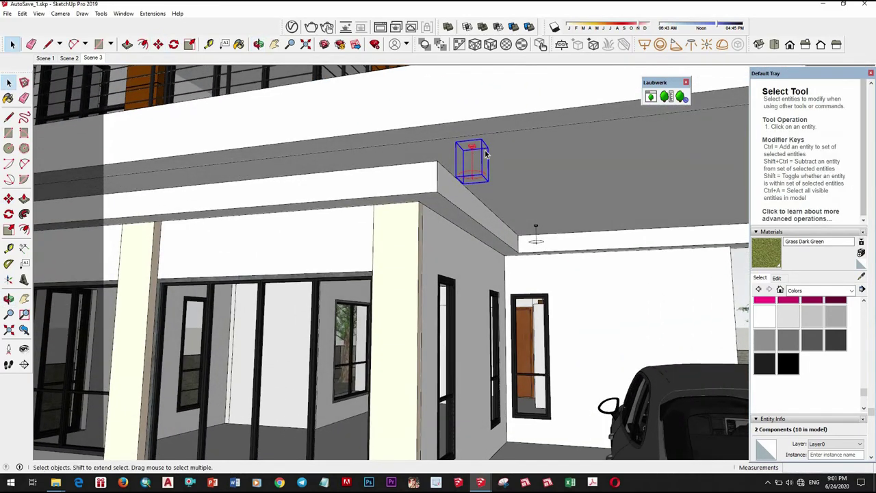
left_click(487, 156)
key("m")
left_click(479, 164)
mouse_move(424, 171)
middle_mouse_down()
mouse_move(529, 156)
mouse_move(508, 137)
mouse_move(544, 144)
middle_mouse_up()
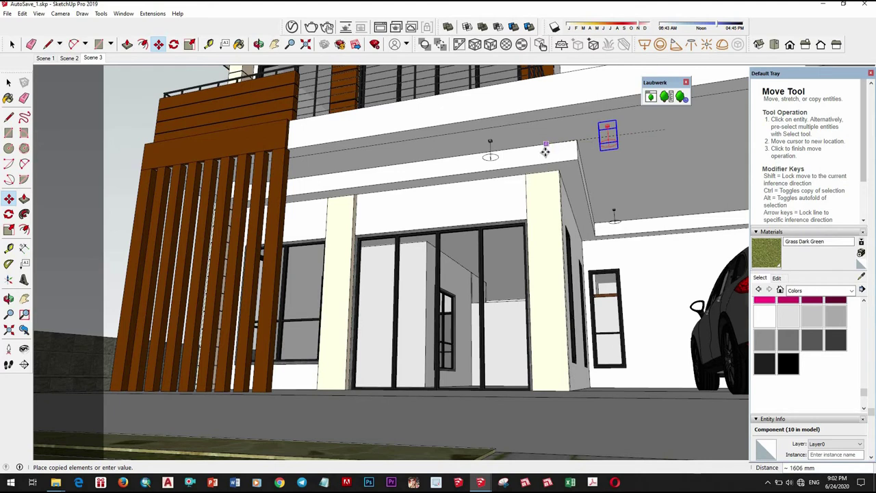
key("Escape")
- Place two more light copies above the entrance and along the slab edge
left_click(592, 132)
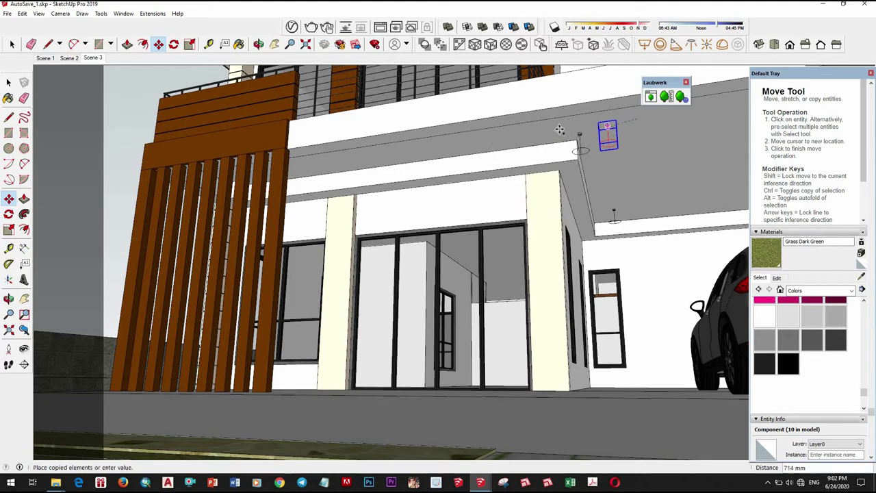
left_click(520, 135)
left_click(370, 149)
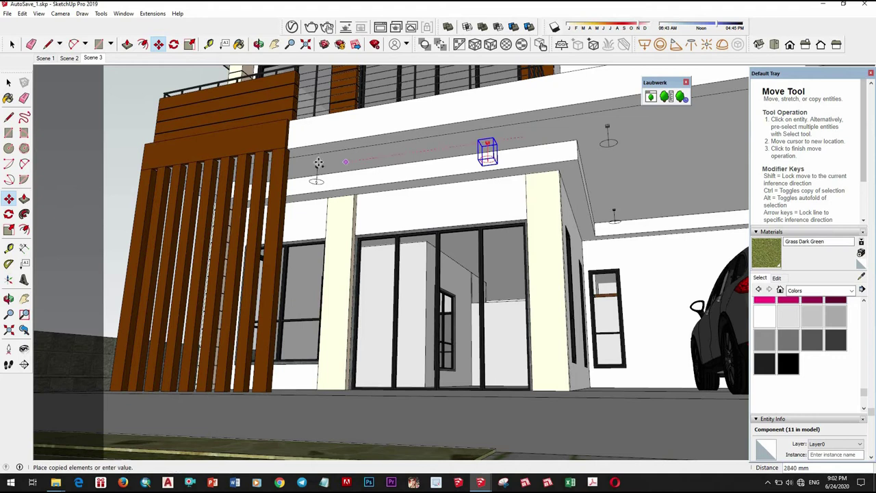
left_click(419, 176)
key("space")
mouse_move(420, 176)
middle_mouse_down()
mouse_move(436, 271)
mouse_move(99, 68)
middle_mouse_up()
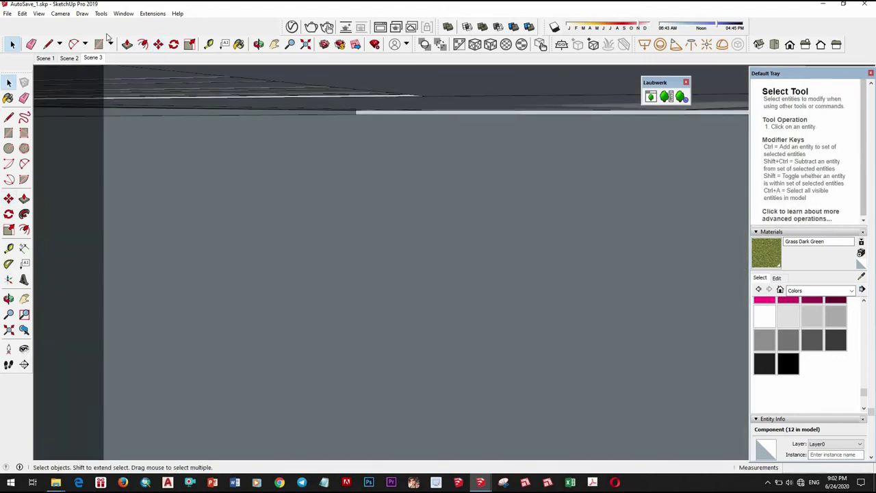
key("Page_Down")
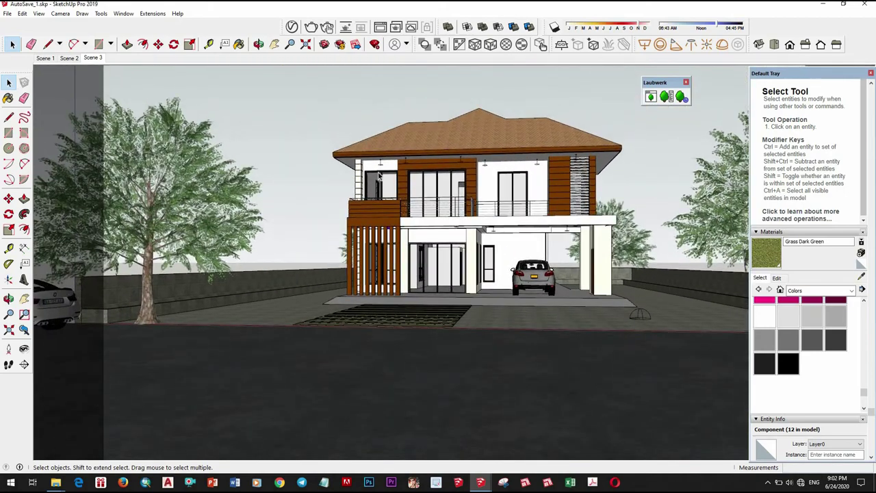
- Render Scene 2 at 1200×675 in the V-Ray frame buffer and stop it once finished
left_click(69, 58)
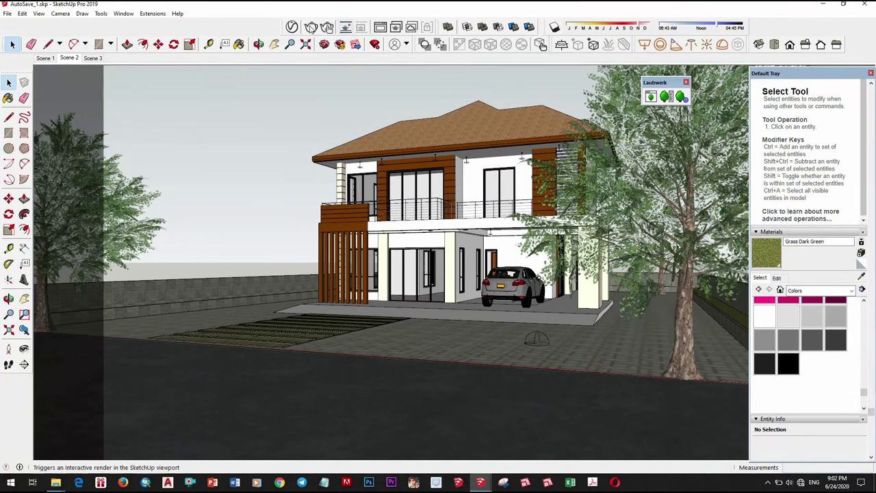
left_click(327, 27)
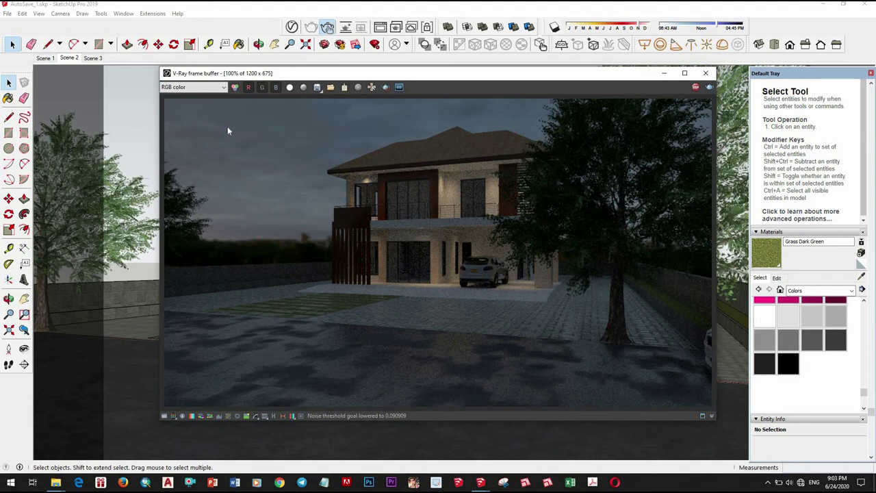
left_click(709, 84)
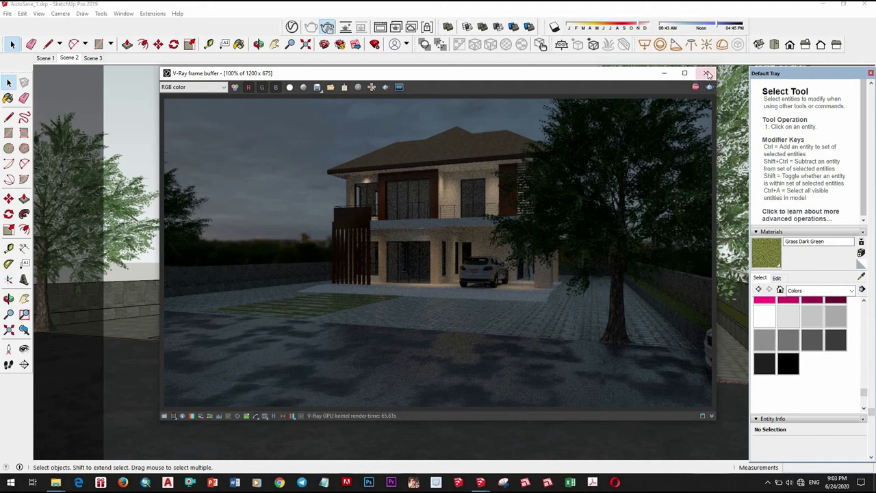
- Close the render and lower the V-Ray camera exposure value to 12.28 in Settings
left_click(707, 74)
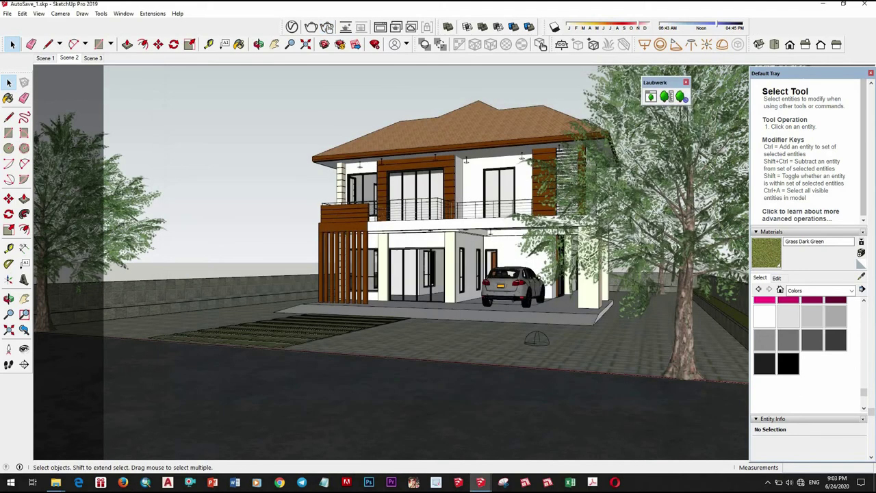
left_click(291, 27)
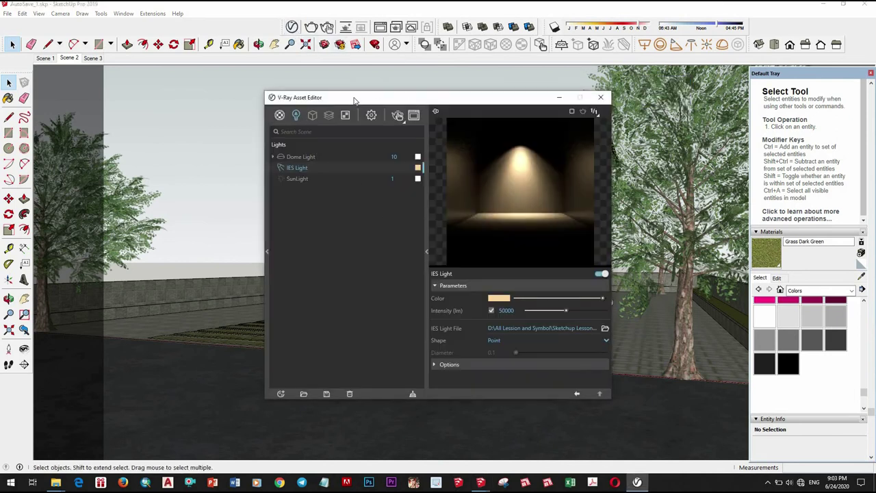
left_click_drag(353, 98, 296, 95)
left_click(314, 113)
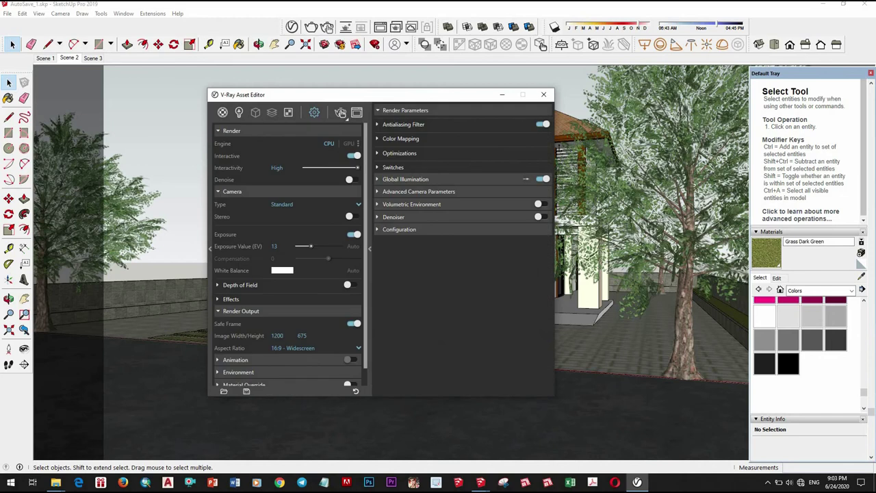
type("12")
type("3")
type("8")
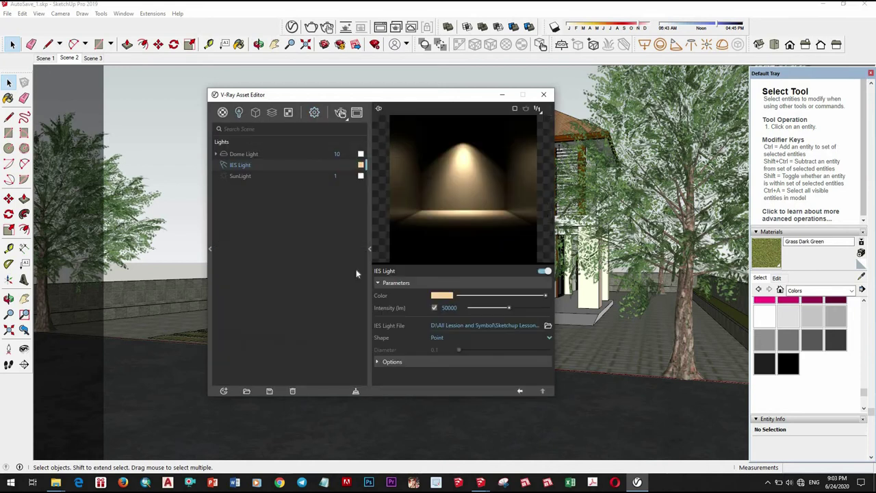
- Raise the Dome Light intensity from 10 to 13 and close the Asset Editor
left_click(330, 154)
type("13")
key("Return")
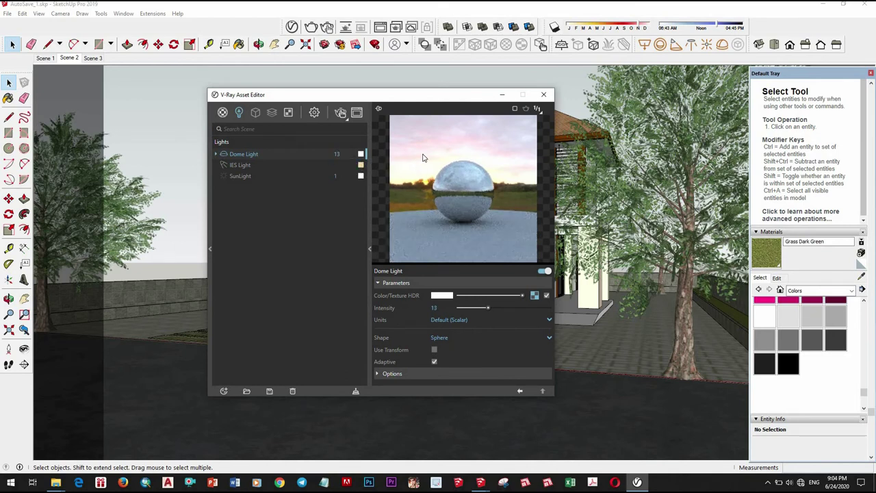
left_click(544, 94)
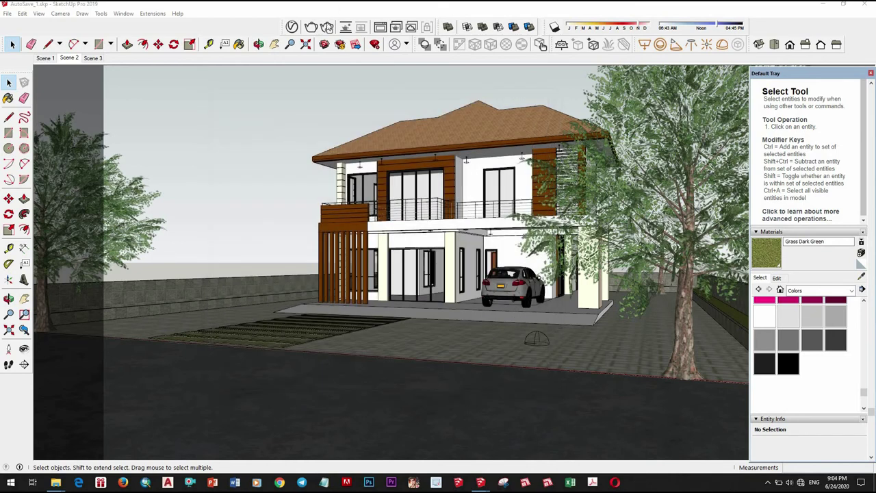
- Render the night villa with the new exposure and dome light intensity
left_click(327, 27)
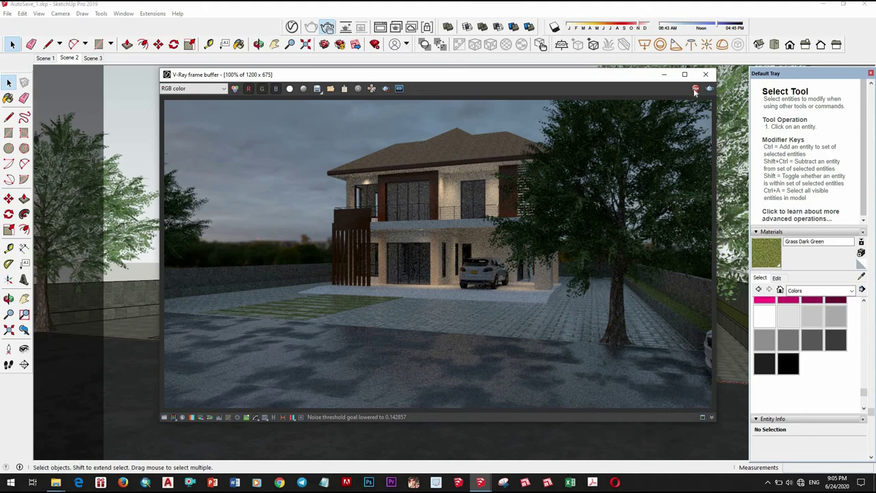
- Close the finished render and turn off Interactive and Progressive rendering in V-Ray settings
left_click(705, 74)
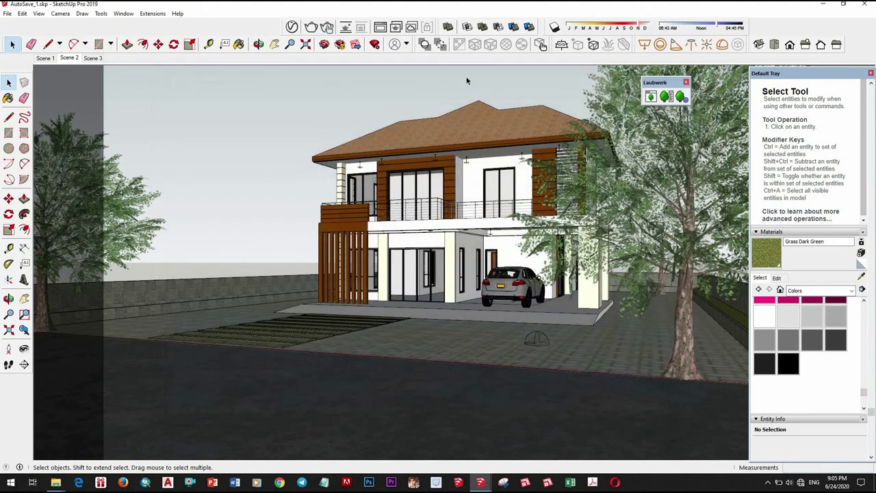
left_click(292, 27)
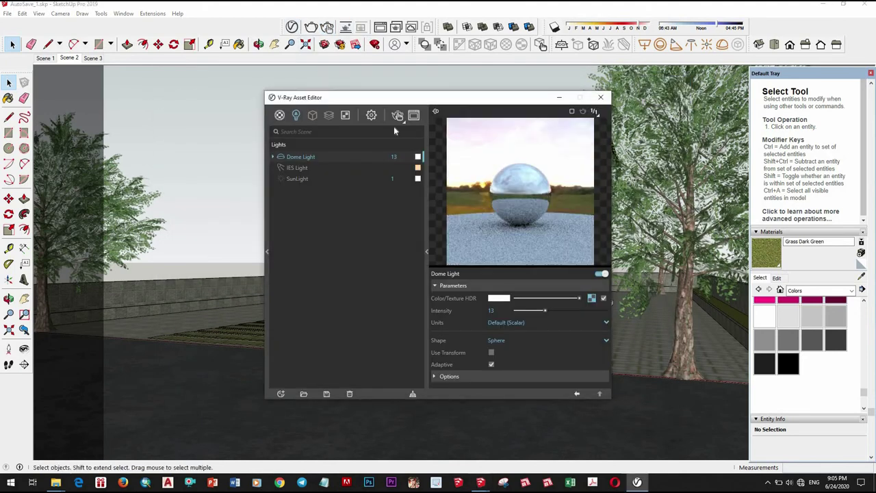
left_click(371, 115)
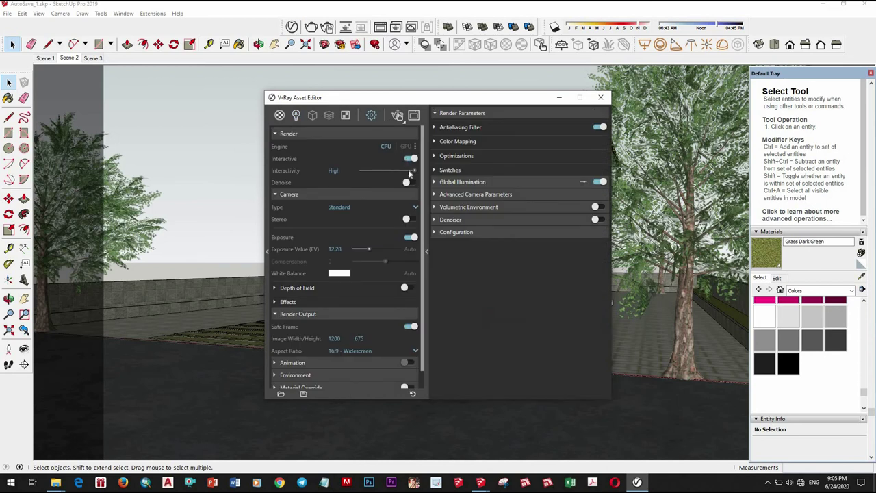
left_click(411, 171)
left_click(411, 171)
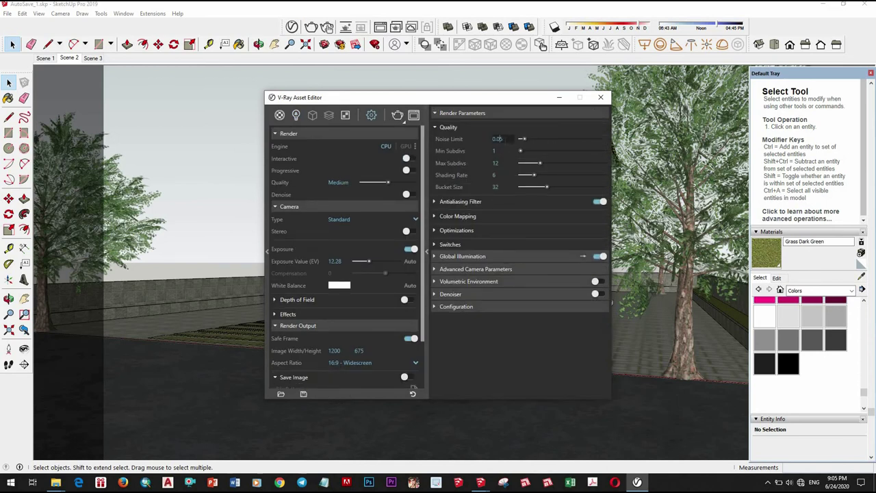
- Set noise limit 0.005, max subdivs 24 and bucket size 72
type("0")
left_click(498, 162)
double_click(495, 163)
type("24")
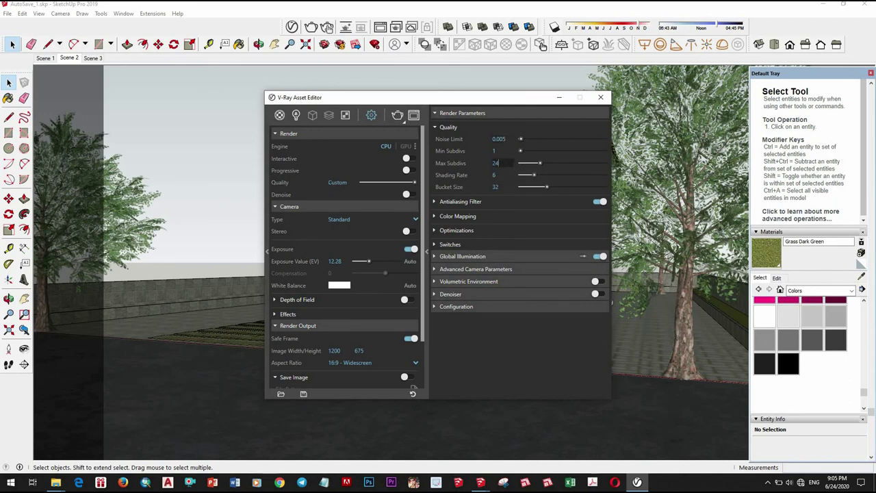
double_click(494, 187)
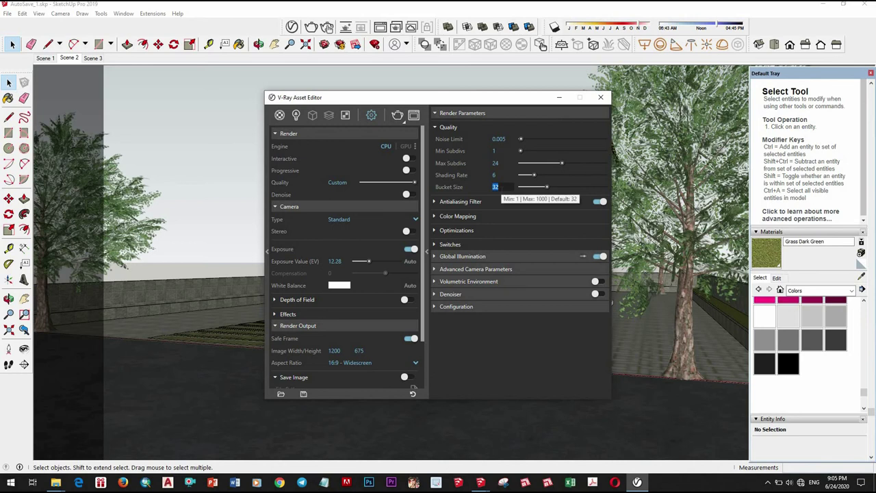
type("72")
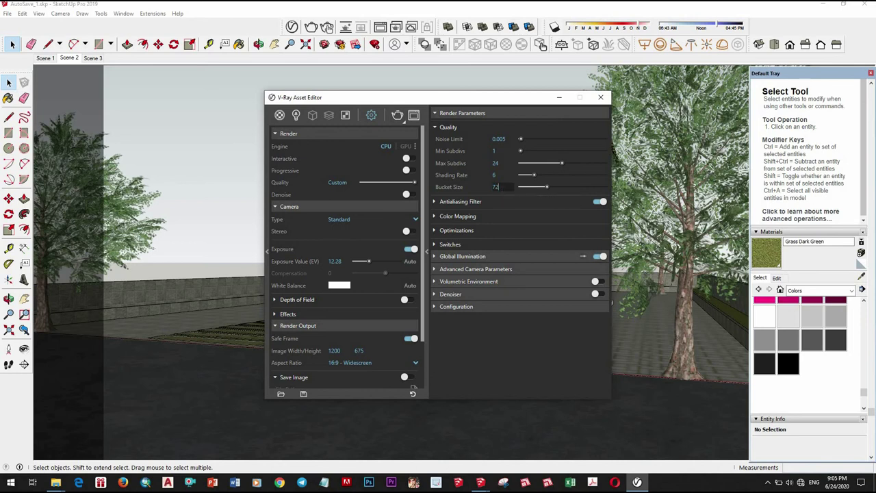
key("Return")
- Change the antialiasing filter from Lanczos to Triangle
left_click(491, 204)
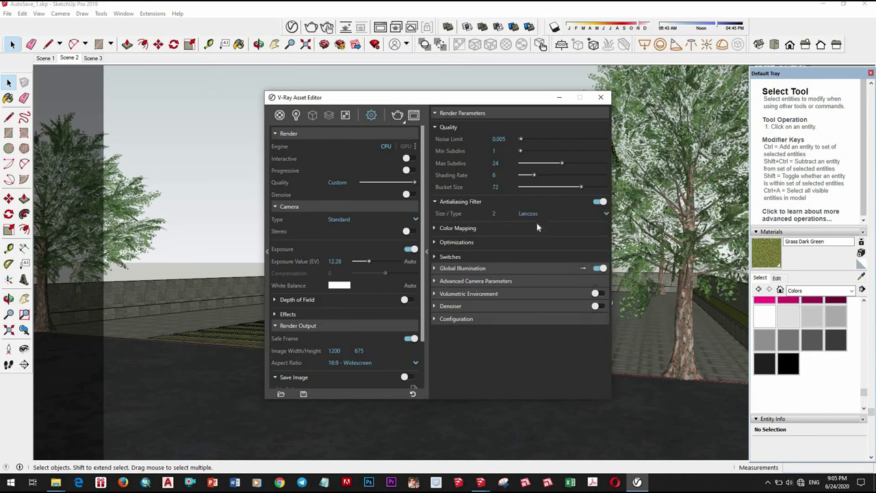
left_click(544, 214)
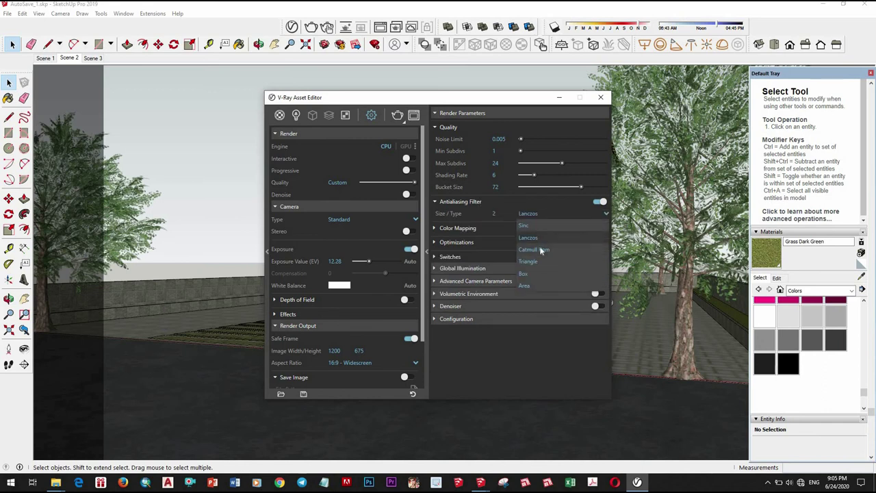
left_click(538, 260)
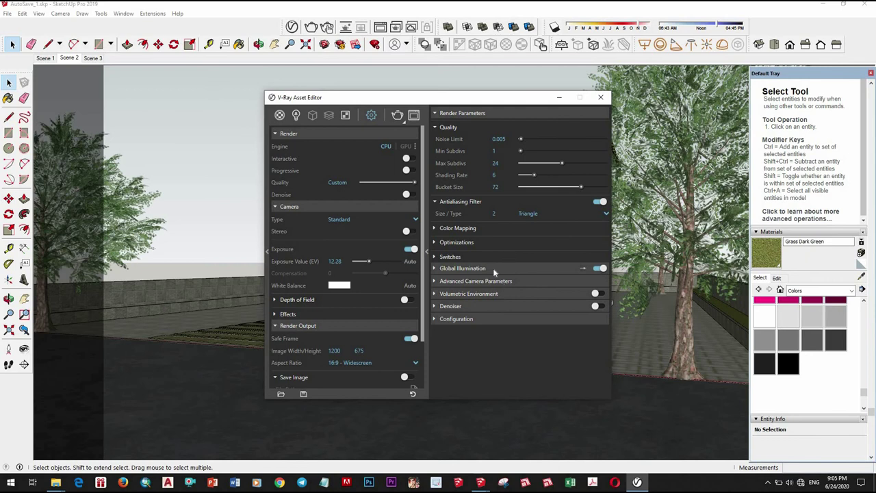
left_click(493, 270)
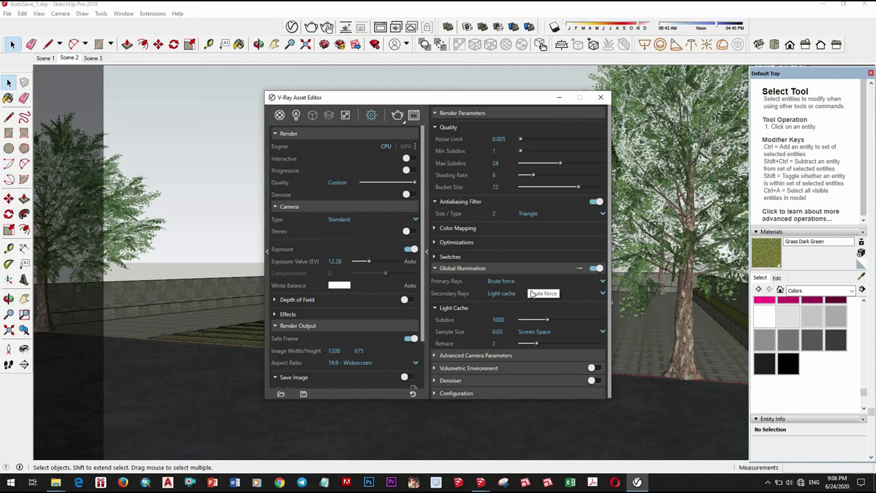
- Use Irradiance map instead of Brute force for global illumination primary rays
left_click(535, 281)
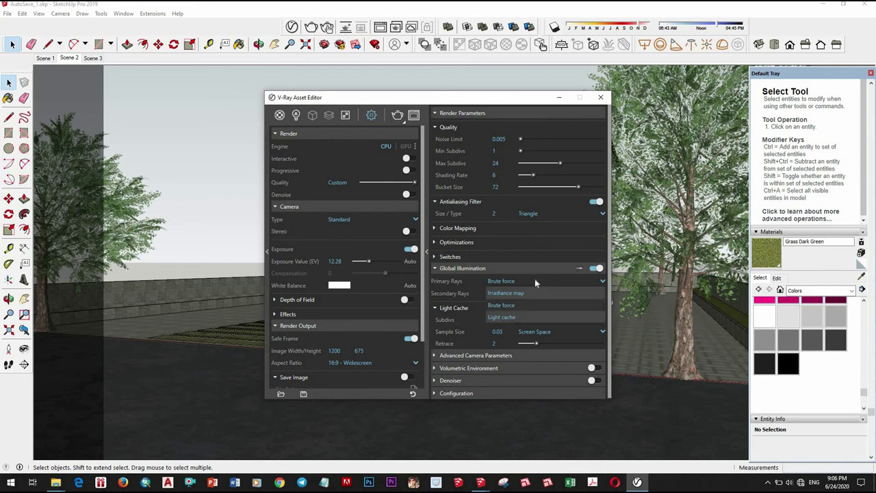
left_click(530, 293)
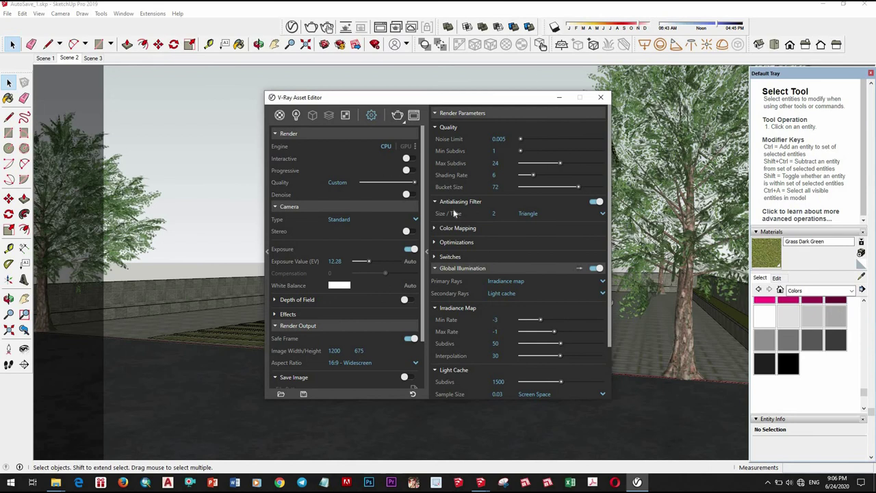
scroll(465, 294, "down", 2)
scroll(520, 273, "up", 2)
- Close the Asset Editor and render the villa at 1200×675 with the new settings
left_click(601, 97)
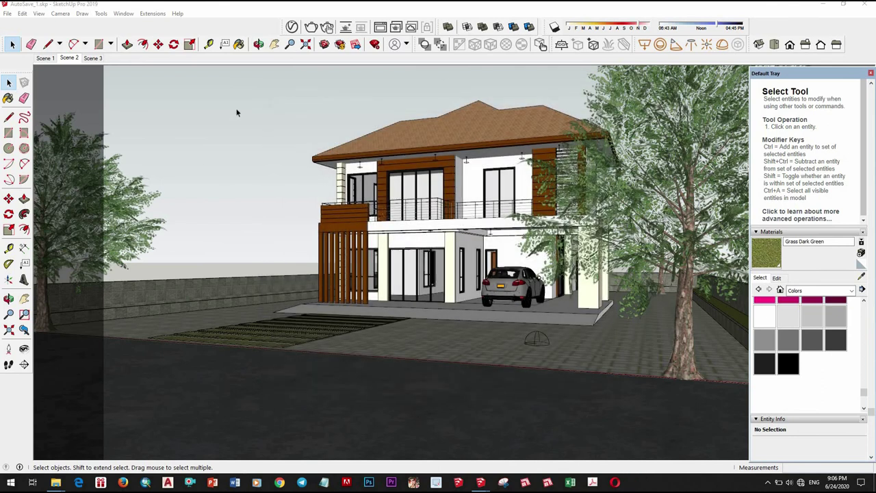
left_click(311, 27)
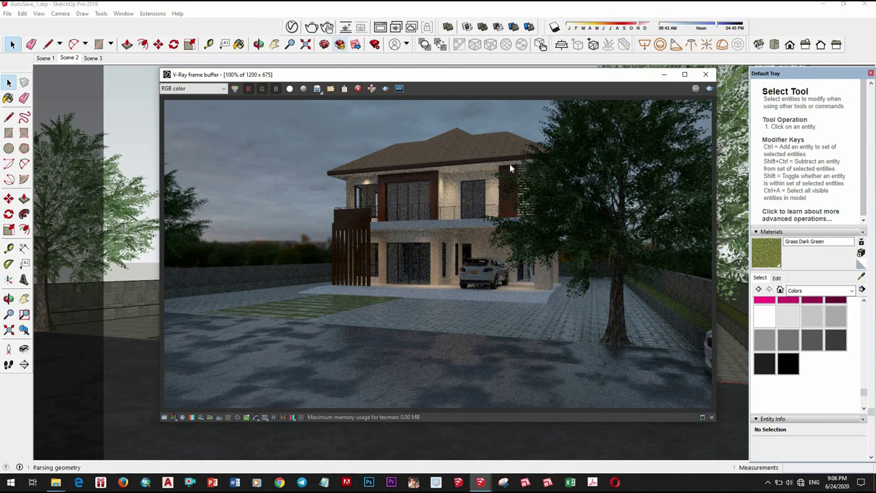